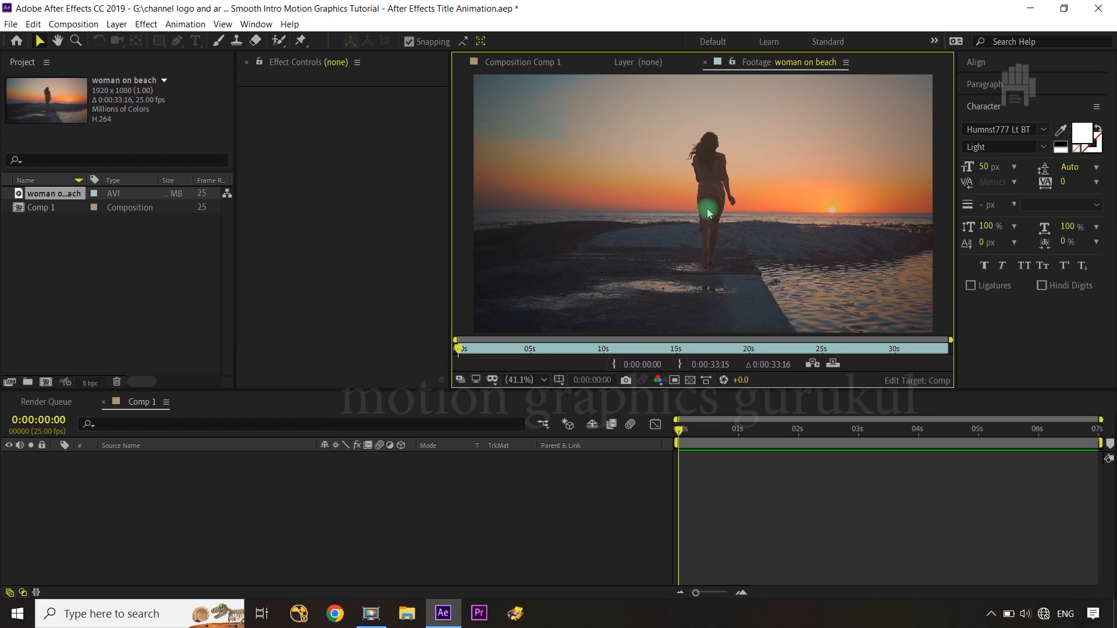
# Go to 0:00:07:00 in the woman on beach footage and set its out point there.
pyautogui.click(595, 384)
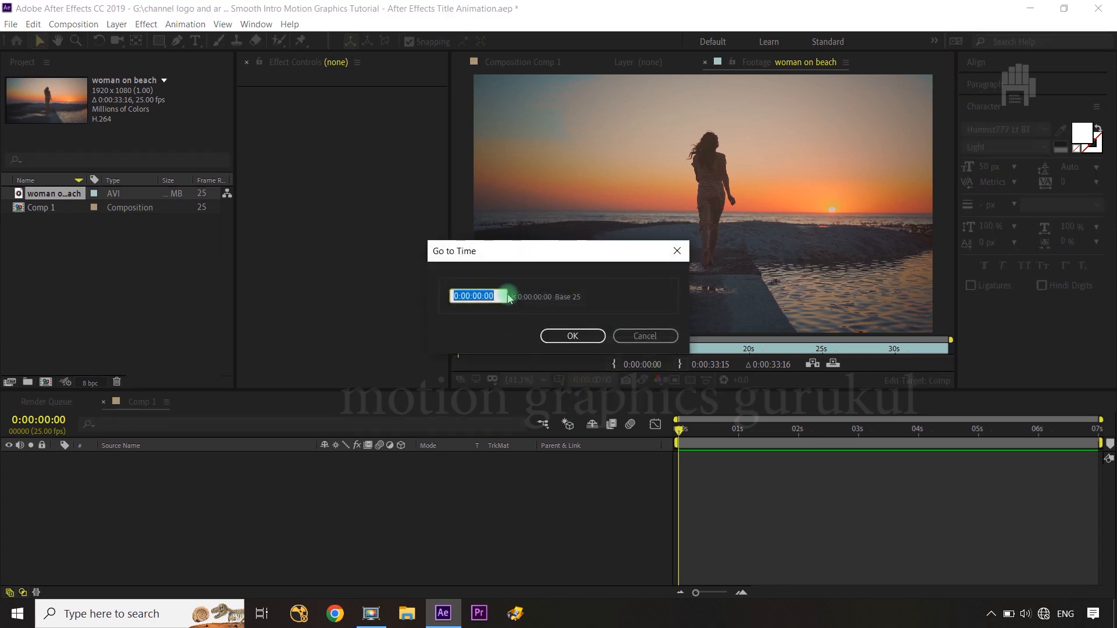
pyautogui.write('700')
pyautogui.click(579, 336)
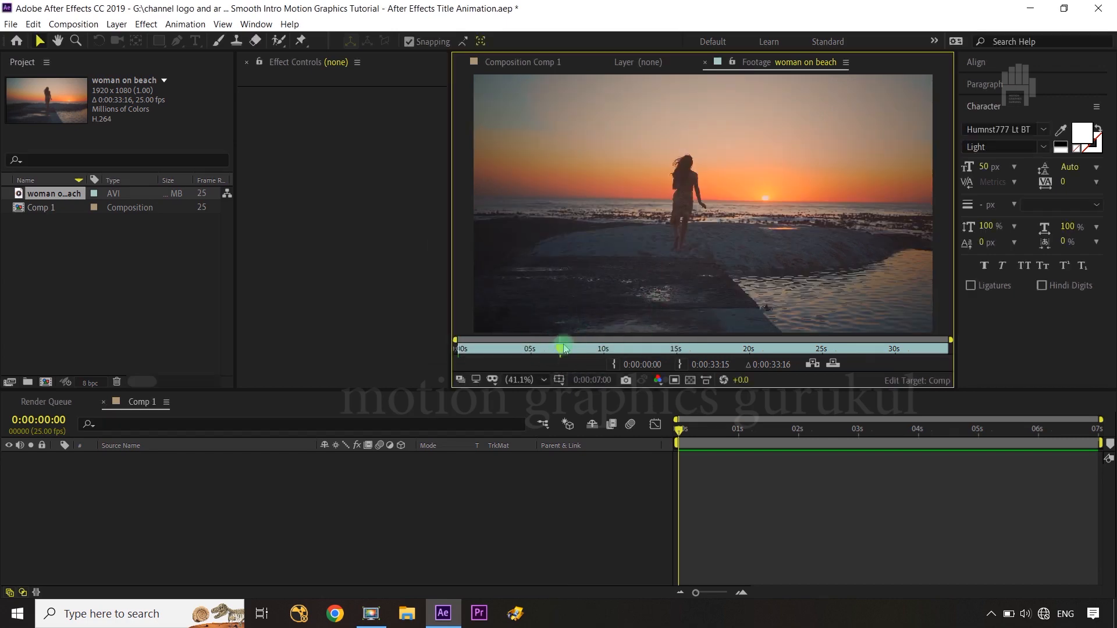
pyautogui.click(681, 365)
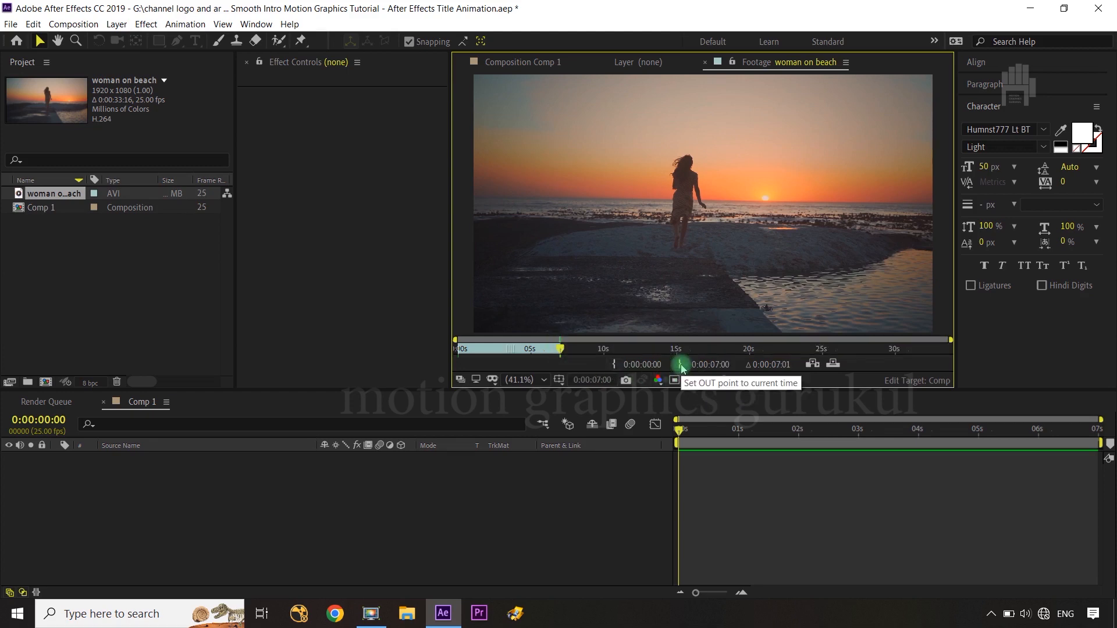
# Overlay the trimmed woman on beach clip into Comp 1 and scrub through it.
pyautogui.click(833, 365)
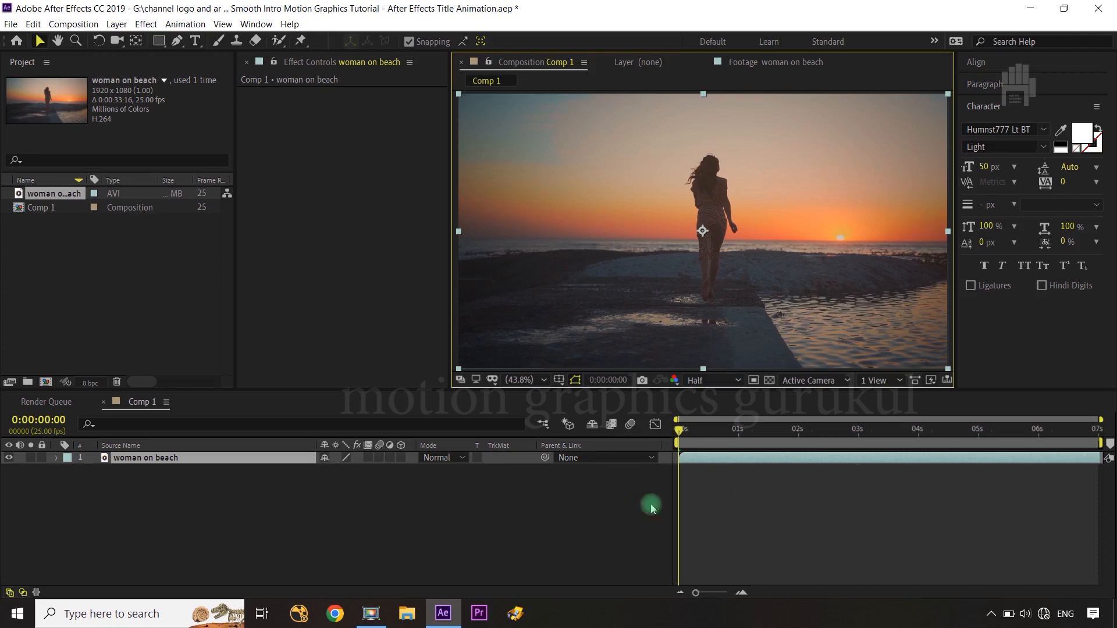
pyautogui.click(541, 515)
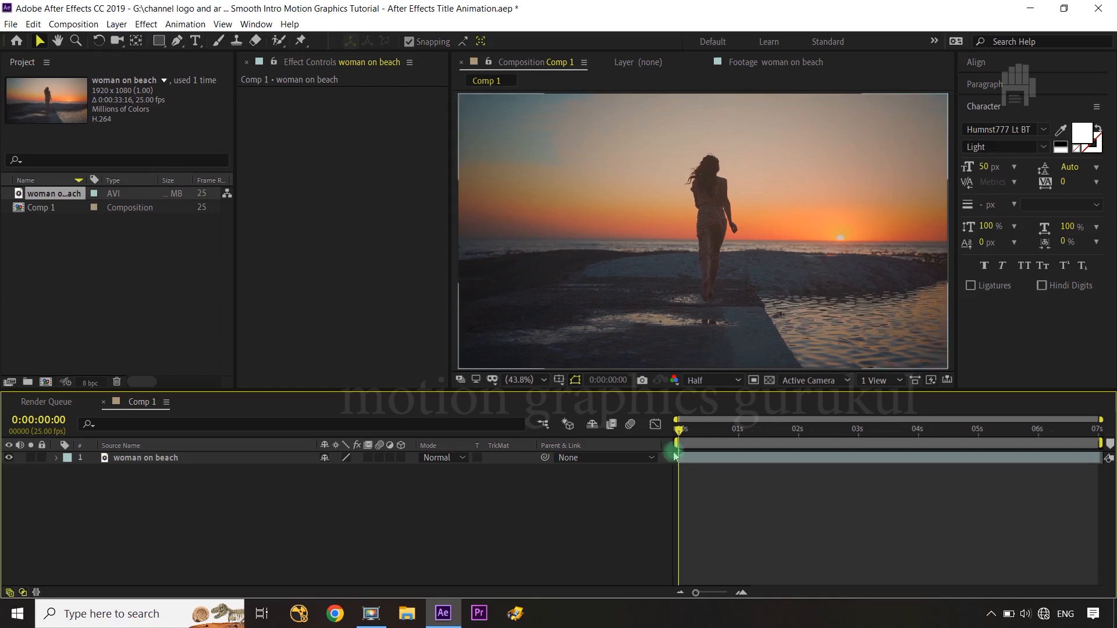
pyautogui.moveTo(677, 429); pyautogui.dragTo(591, 495)
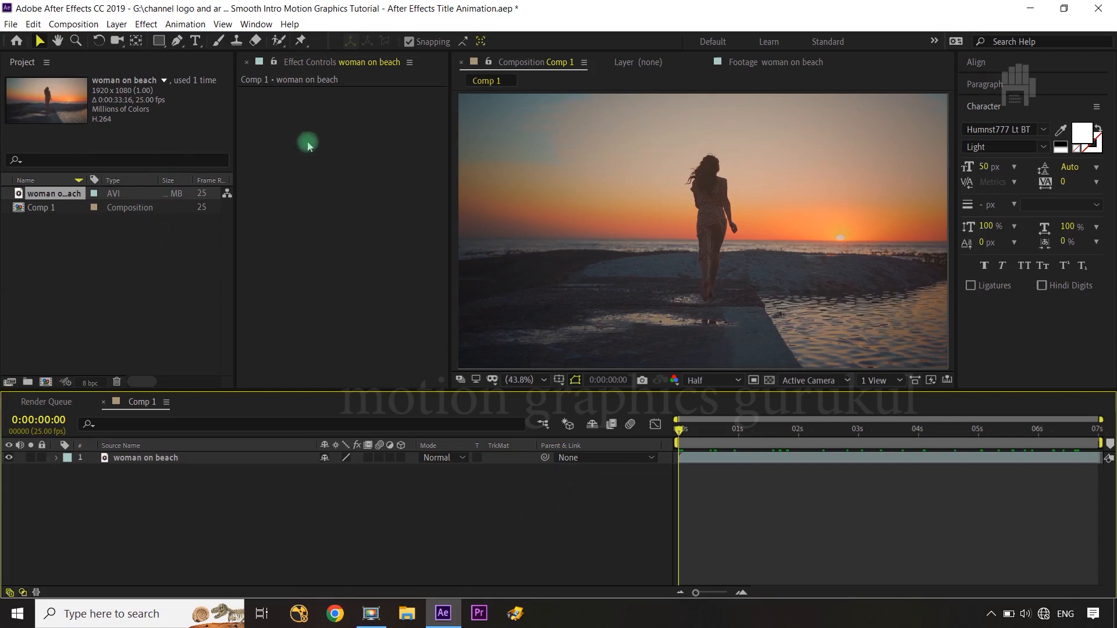
# Create a text layer reading SMOOTH in the lower-middle area of the composition.
pyautogui.click(196, 41)
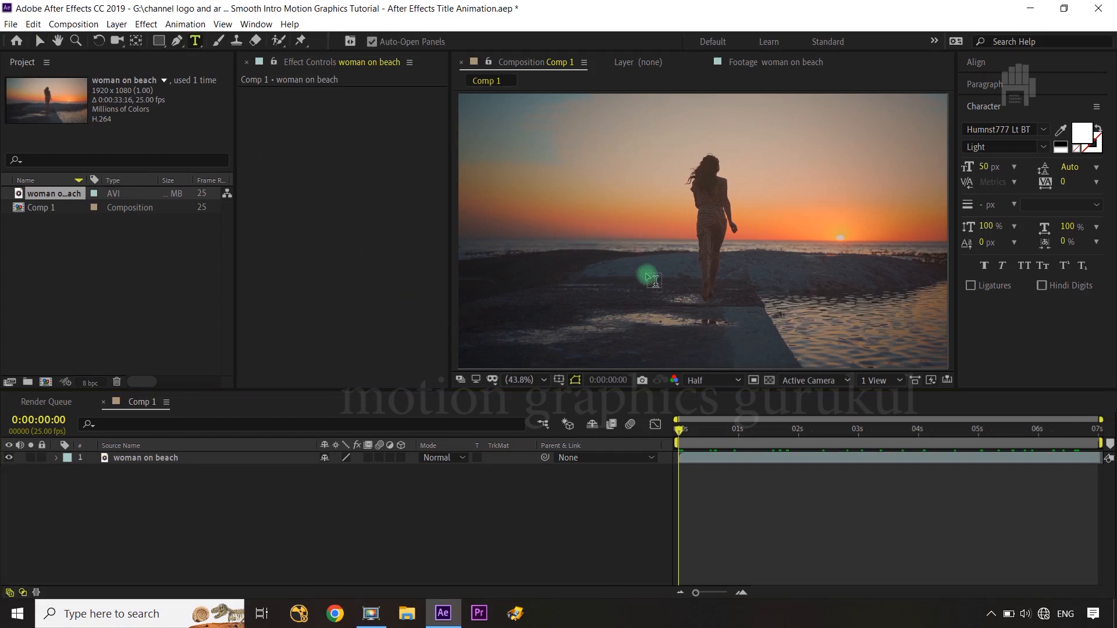
pyautogui.click(651, 276)
pyautogui.write('SMOOTH')
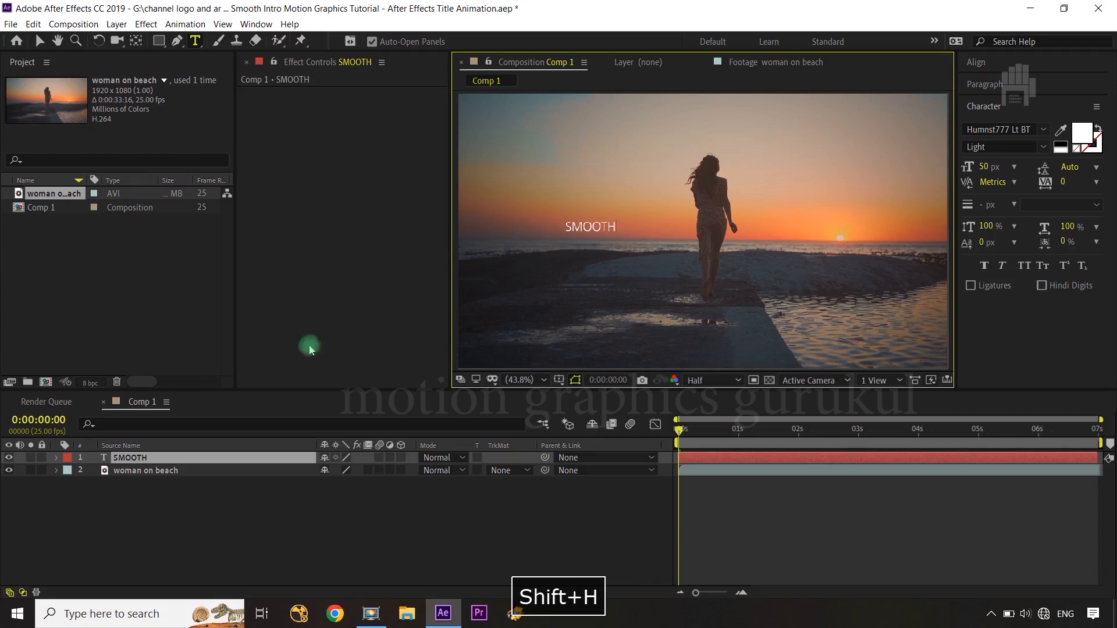
# Format the SMOOTH text in the Humnst777 BlkCn BT font at a size of 142 px.
pyautogui.doubleClick(172, 459)
pyautogui.click(975, 139)
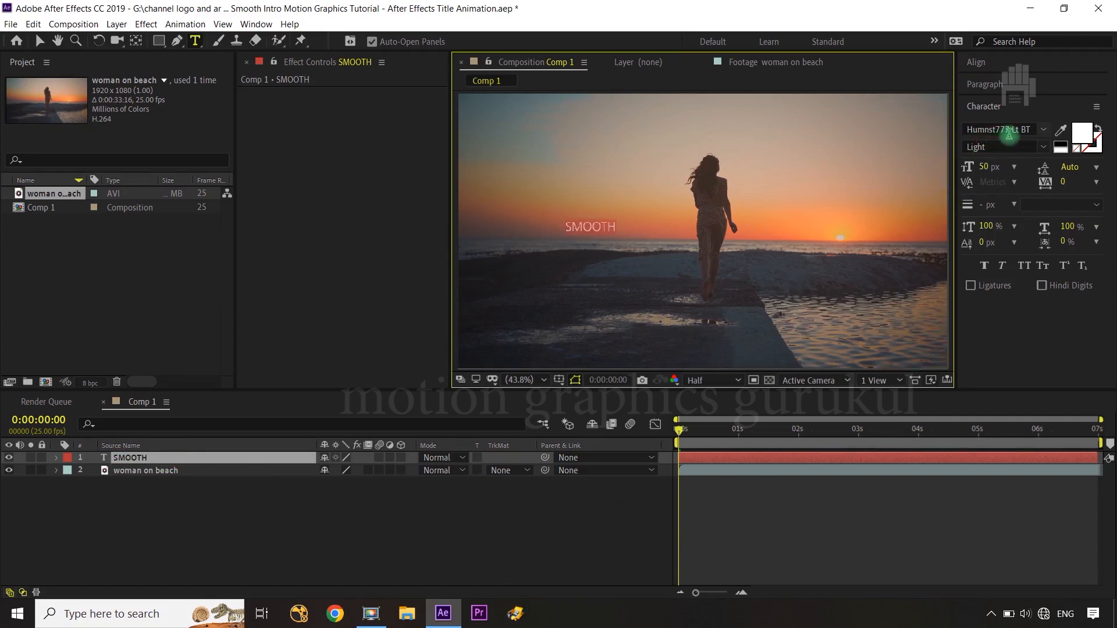
pyautogui.click(1045, 130)
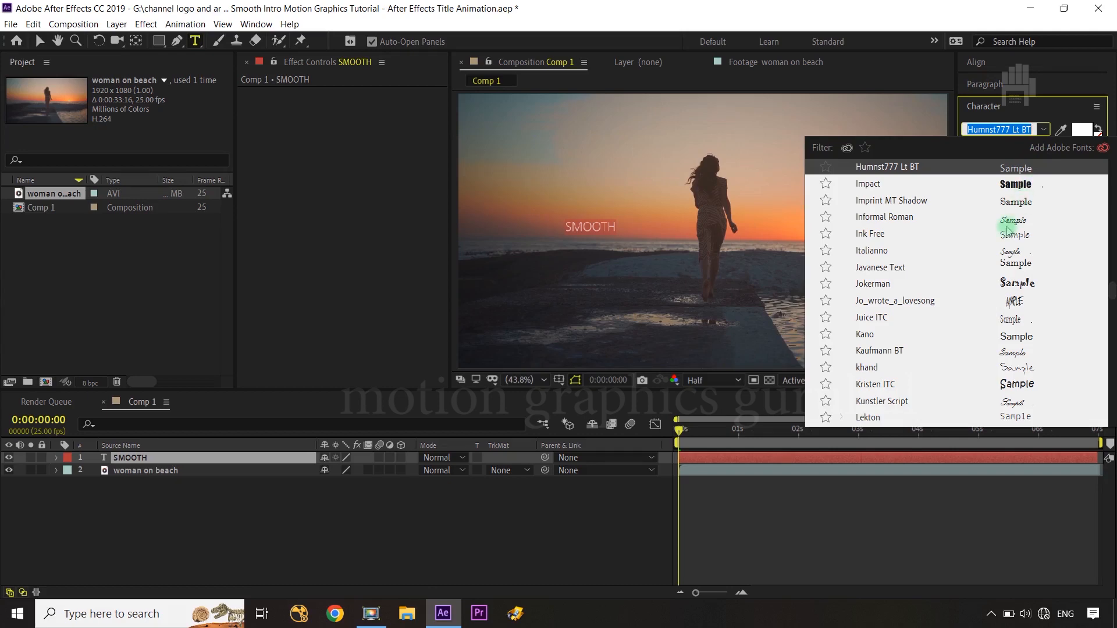
pyautogui.click(1046, 130)
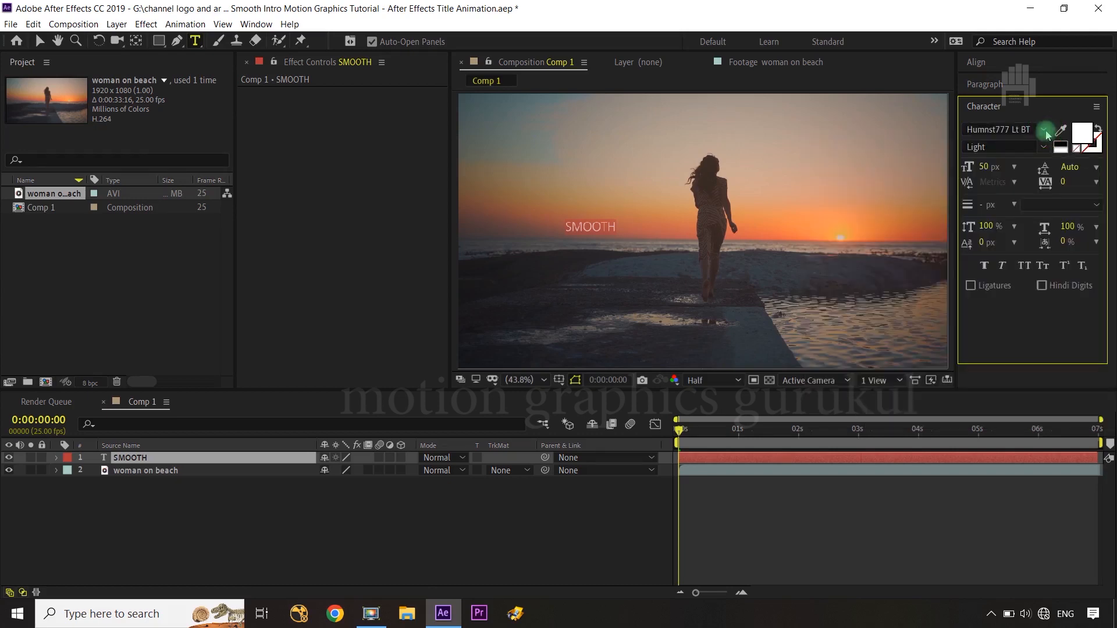
pyautogui.click(1045, 147)
pyautogui.click(1012, 127)
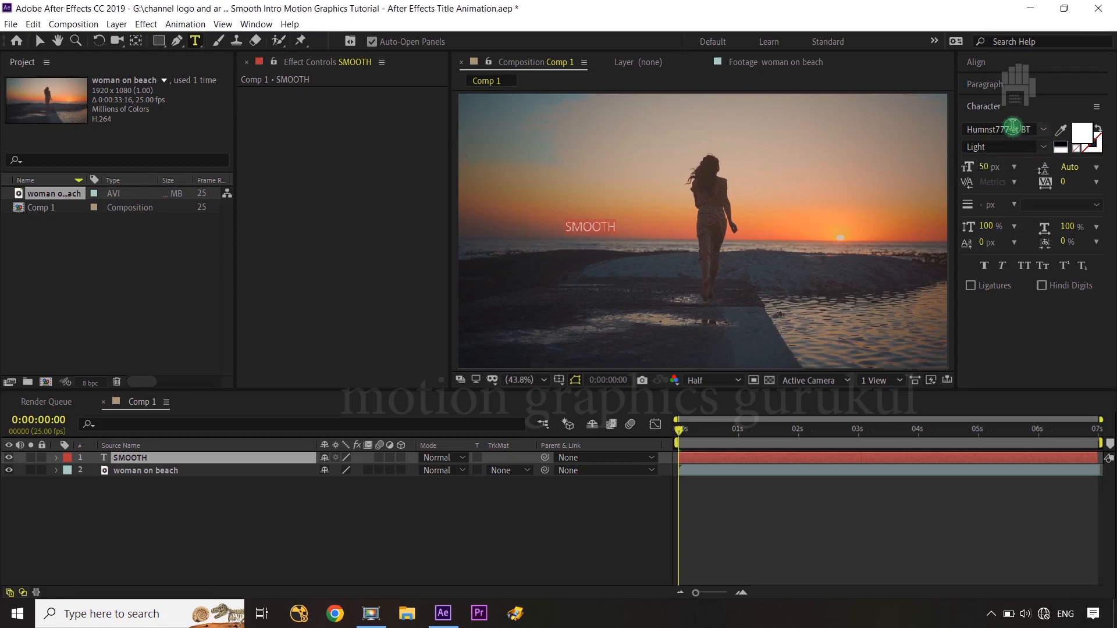
pyautogui.write('hum')
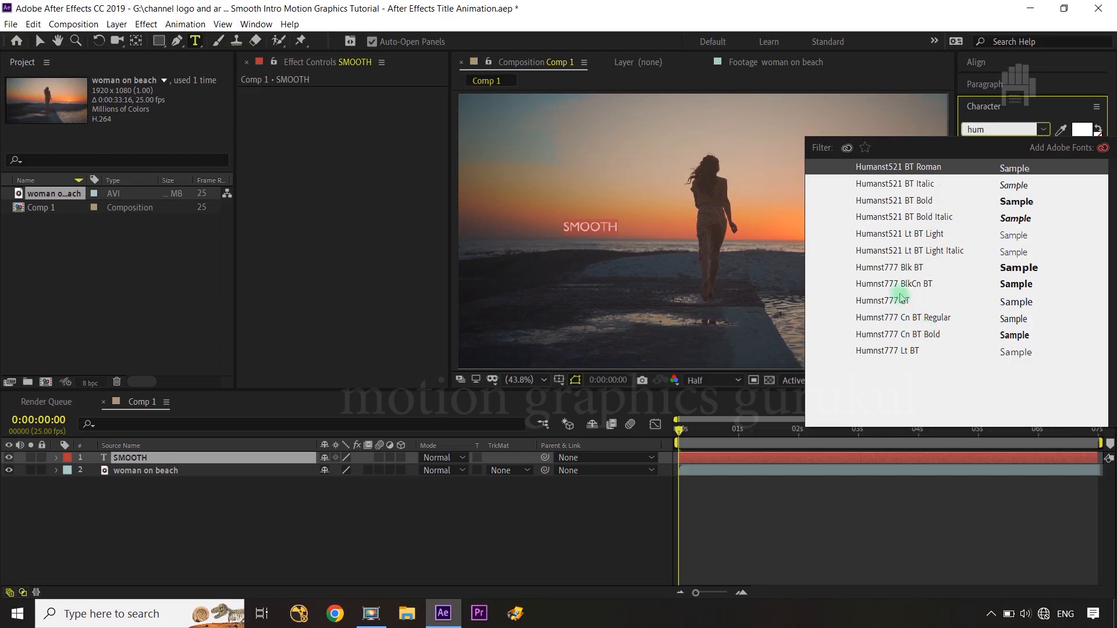
pyautogui.click(904, 285)
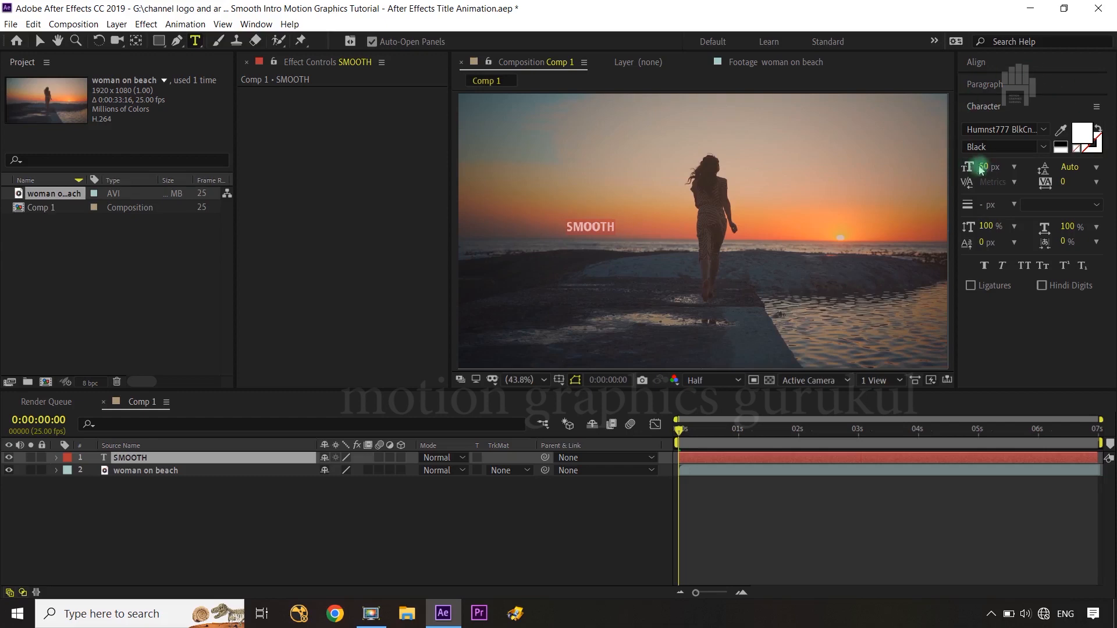
pyautogui.moveTo(988, 171); pyautogui.dragTo(1047, 162)
# Show the Title/Action Safe guides over the composition and finish editing the SMOOTH text.
pyautogui.click(559, 379)
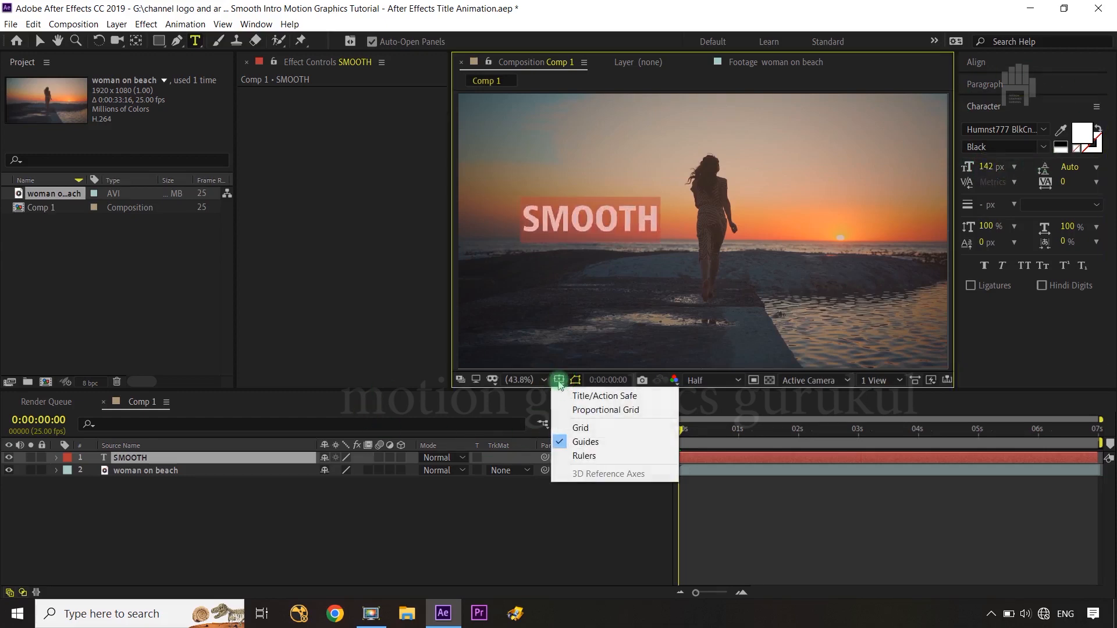
pyautogui.click(605, 396)
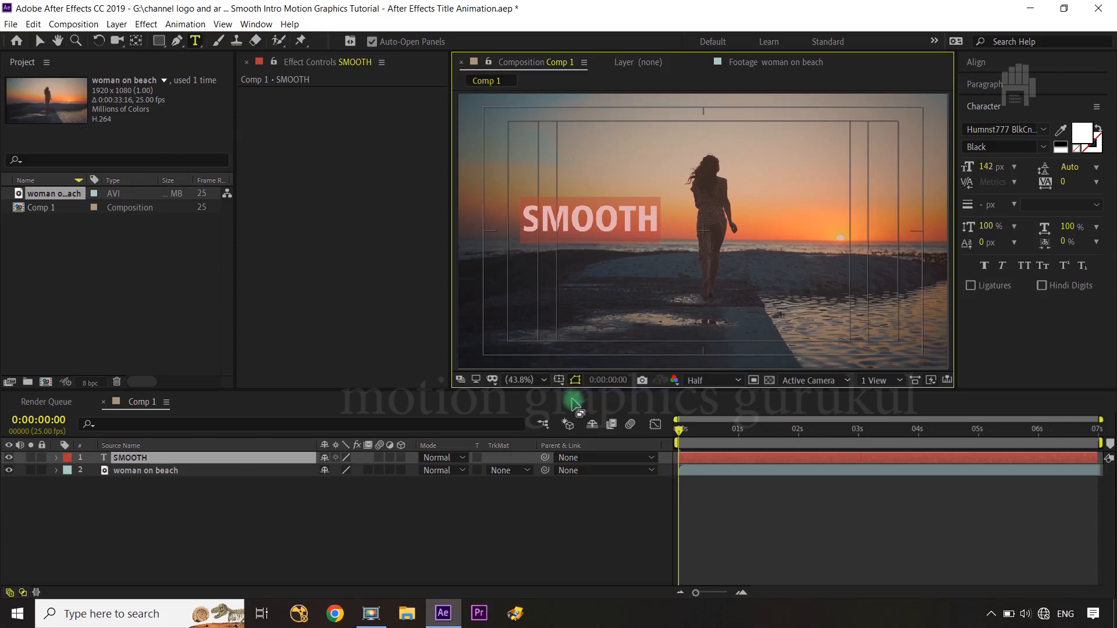
pyautogui.click(389, 563)
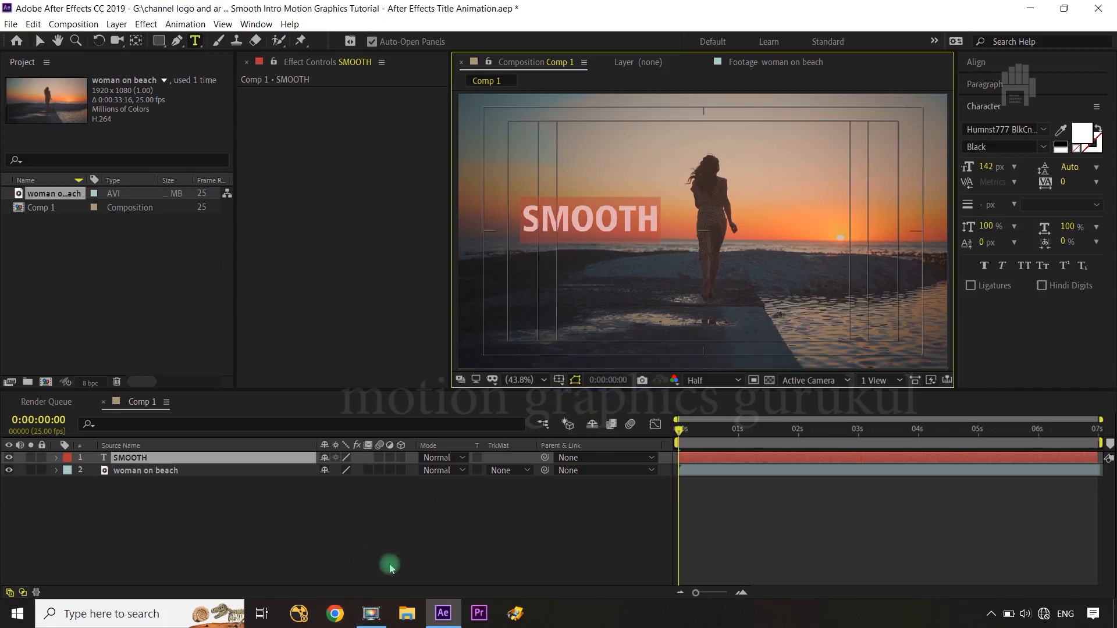
# Centre the anchor point of the SMOOTH layer within its text.
pyautogui.click(208, 459)
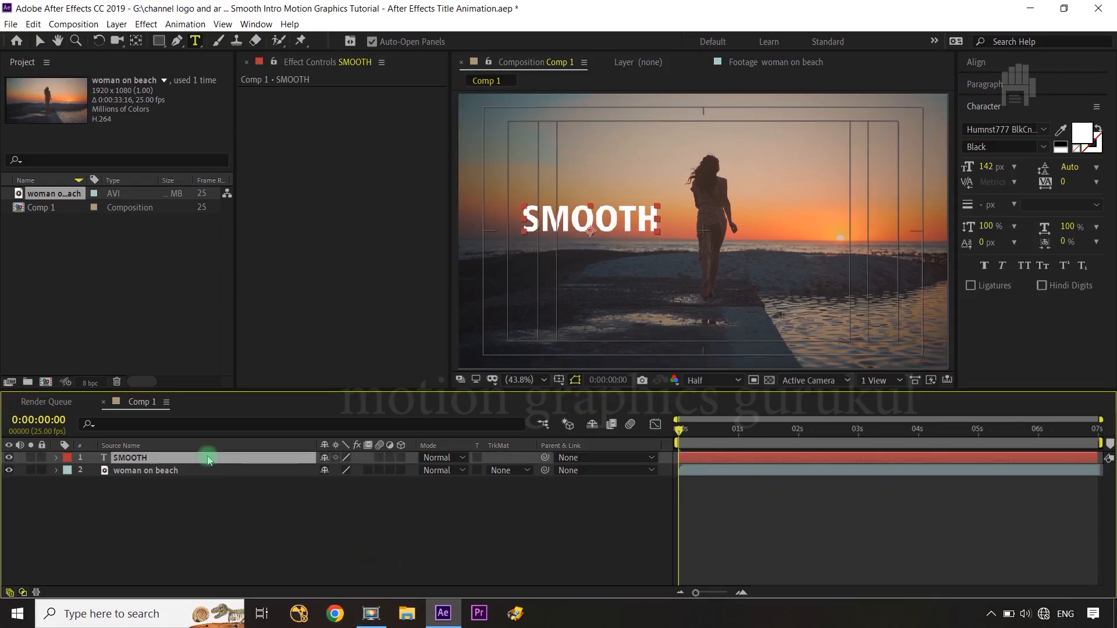
pyautogui.click(135, 40)
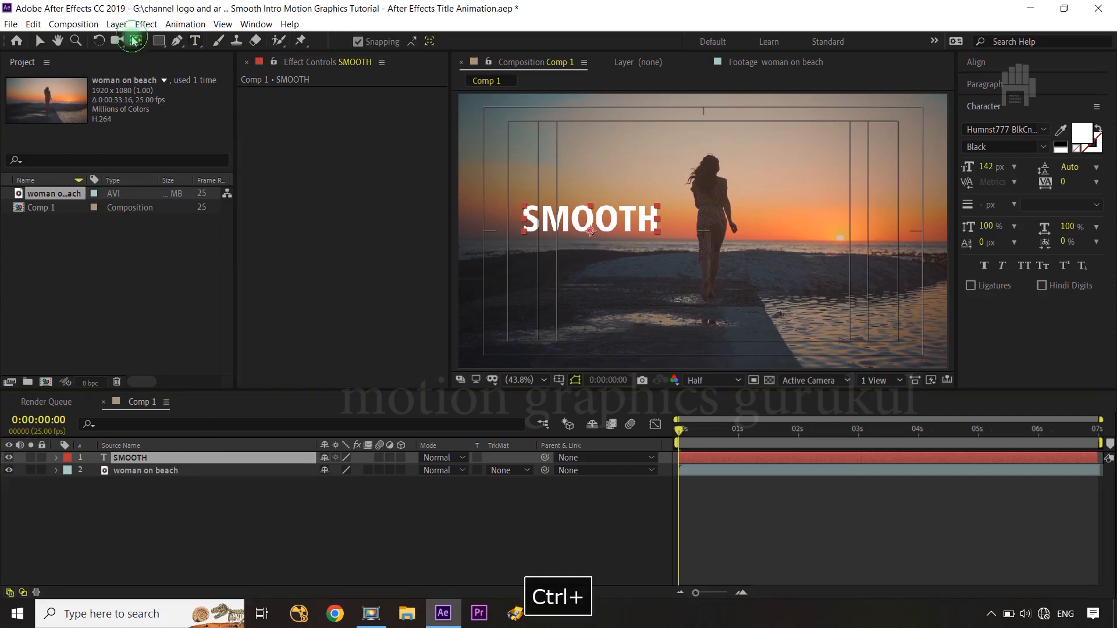
pyautogui.keyDown('ctrl'); pyautogui.doubleClick(135, 40); pyautogui.keyUp('ctrl')
# Move the SMOOTH text against the left title-safe line at mid-height, at about 457.7, 540.
pyautogui.press('v')
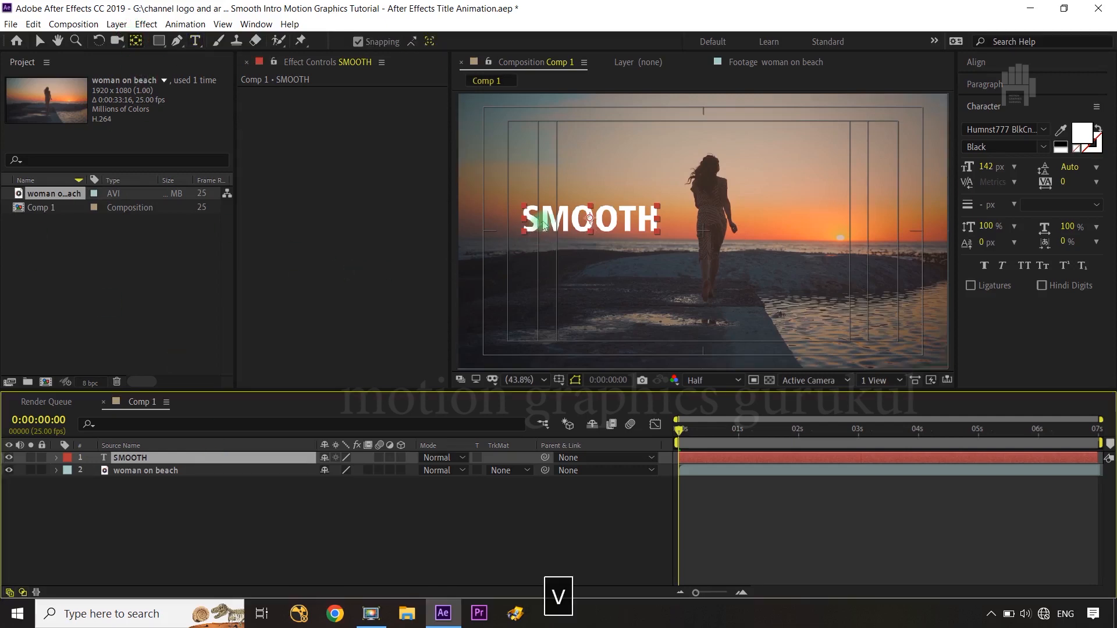
pyautogui.moveTo(543, 226); pyautogui.dragTo(541, 243)
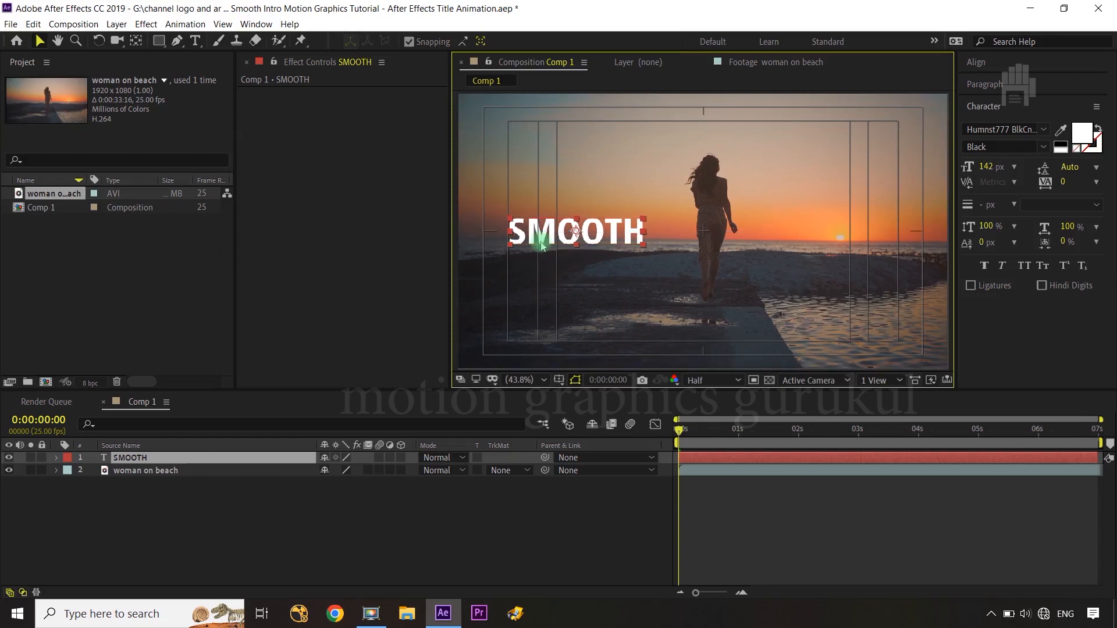
pyautogui.press('Left')
pyautogui.press('Left')
pyautogui.press('Left')
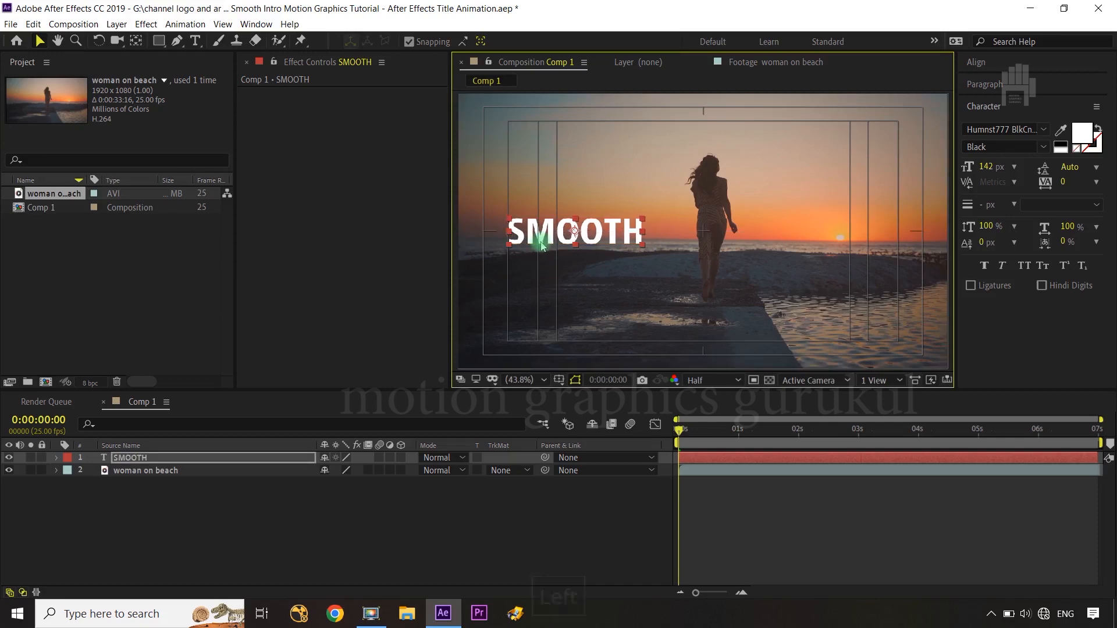
pyautogui.click(557, 503)
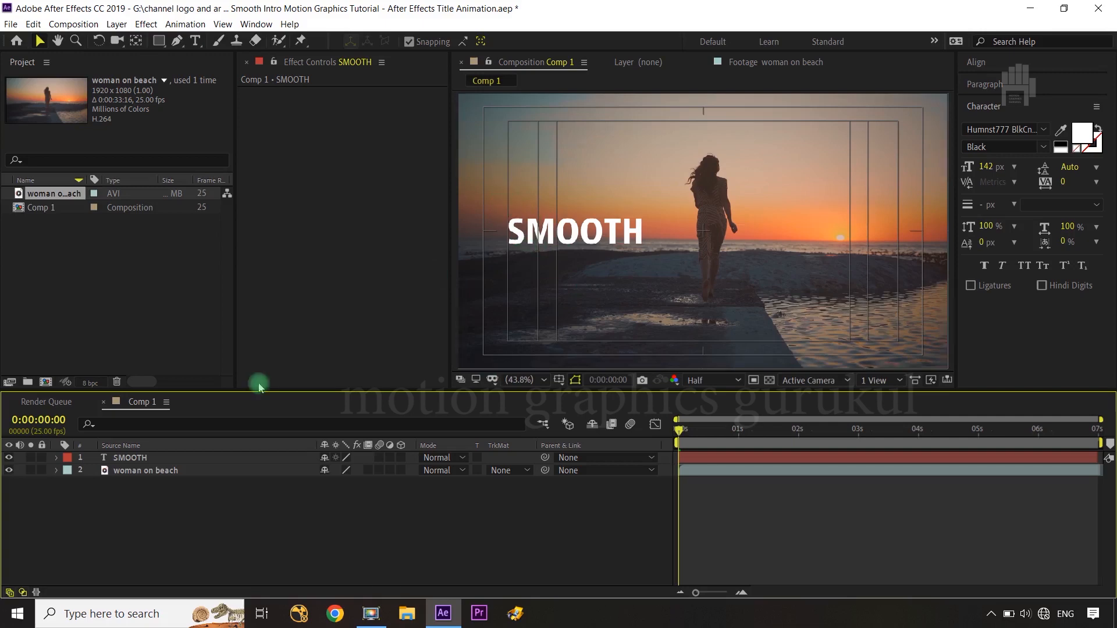
# Duplicate the SMOOTH layer and lower the copy beneath the original by setting its Y position to 667.
pyautogui.click(154, 460)
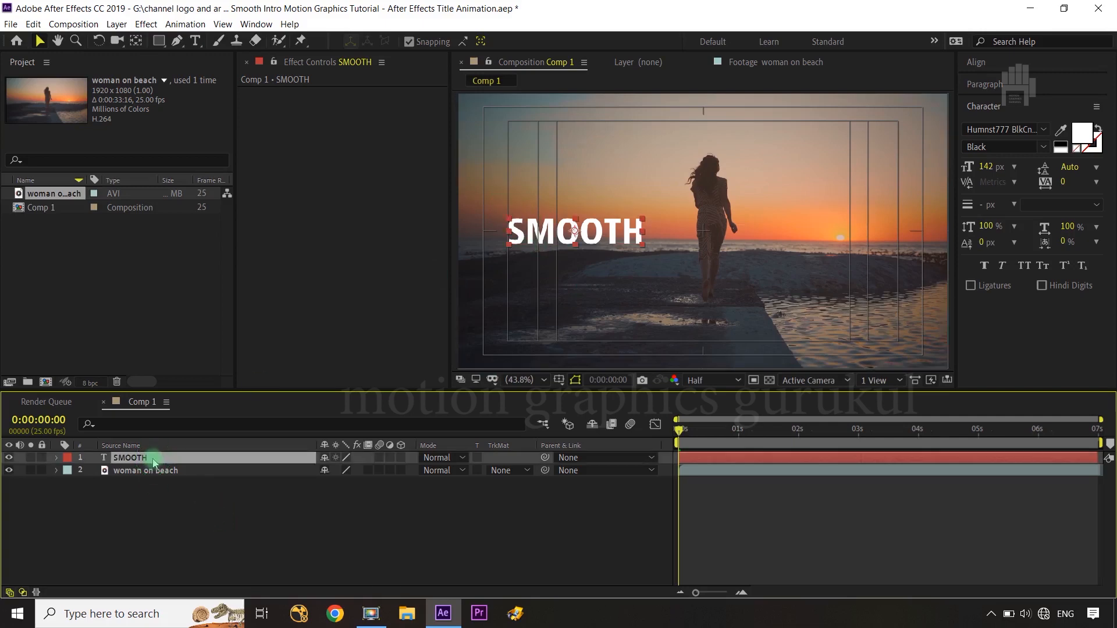
pyautogui.hotkey('ctrl', 'd')
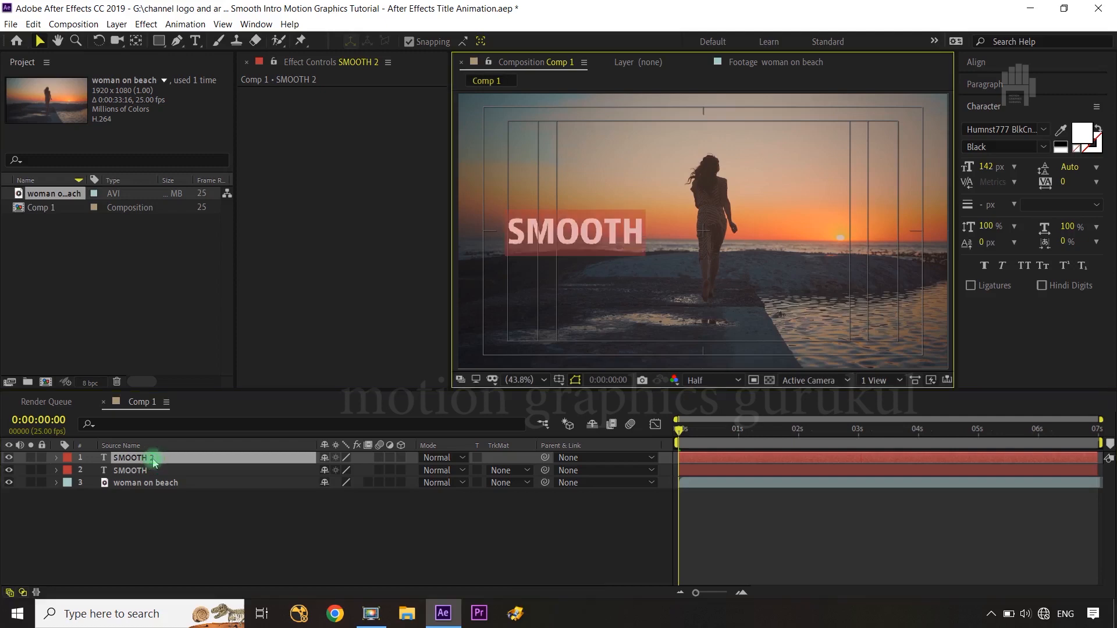
pyautogui.hotkey('ctrl', 't')
pyautogui.press('p')
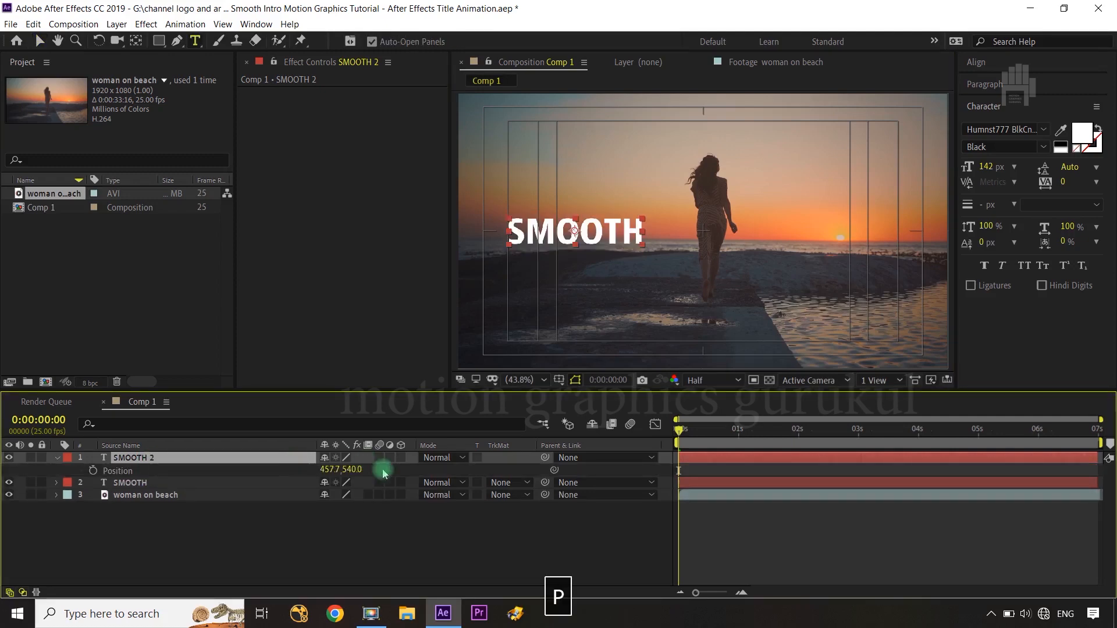
pyautogui.moveTo(356, 469); pyautogui.dragTo(465, 458)
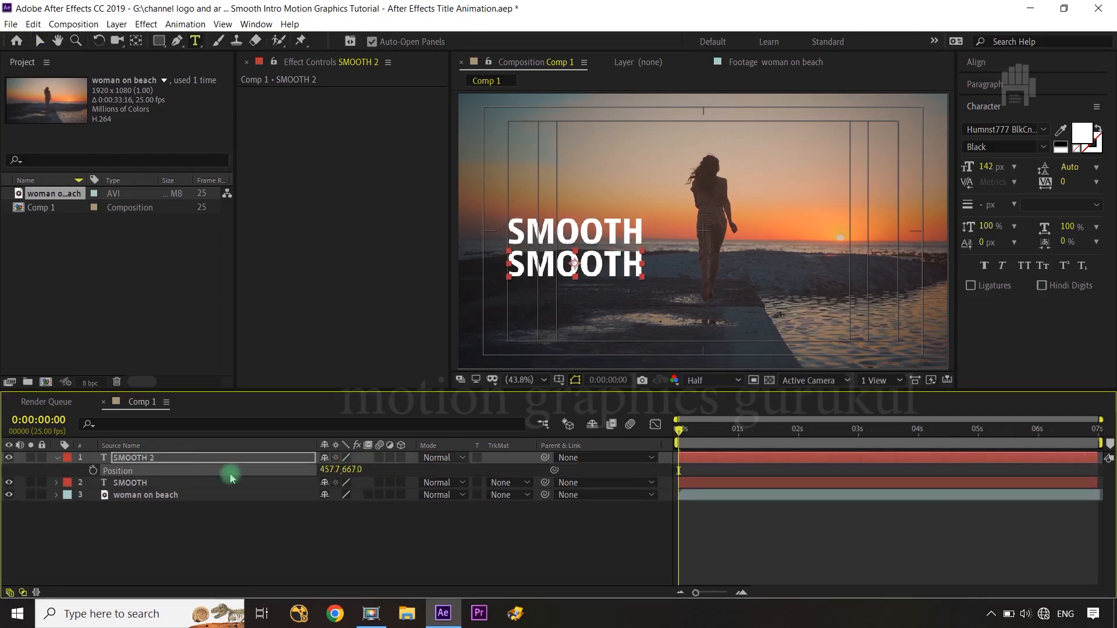
# Replace the duplicated layer's text with MINIMAL.
pyautogui.doubleClick(152, 458)
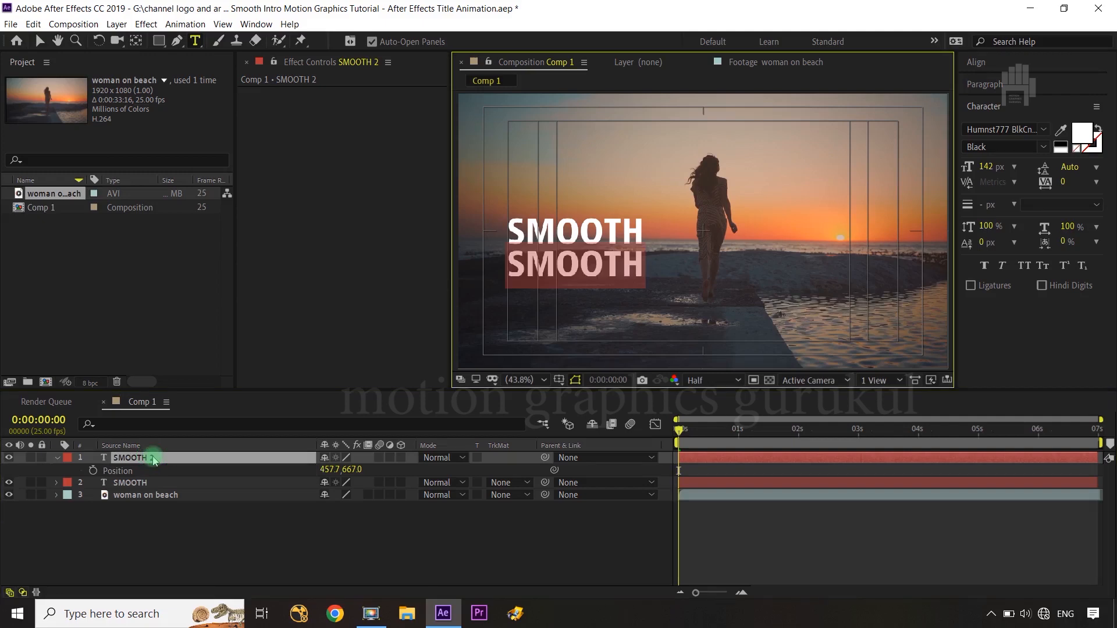
pyautogui.write('MINIM')
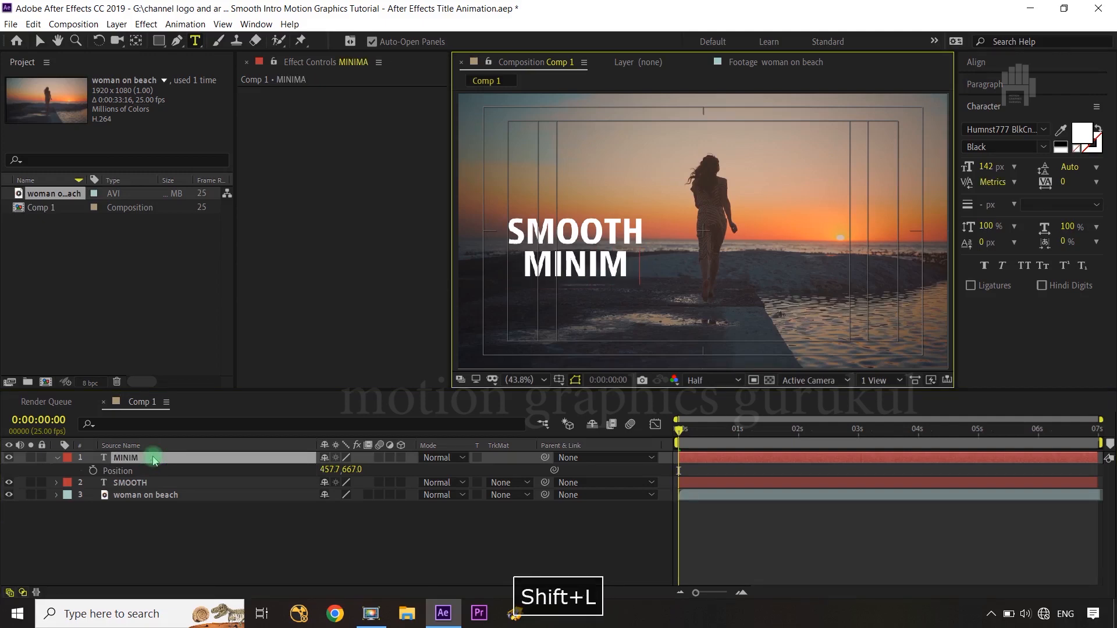
pyautogui.write('AL')
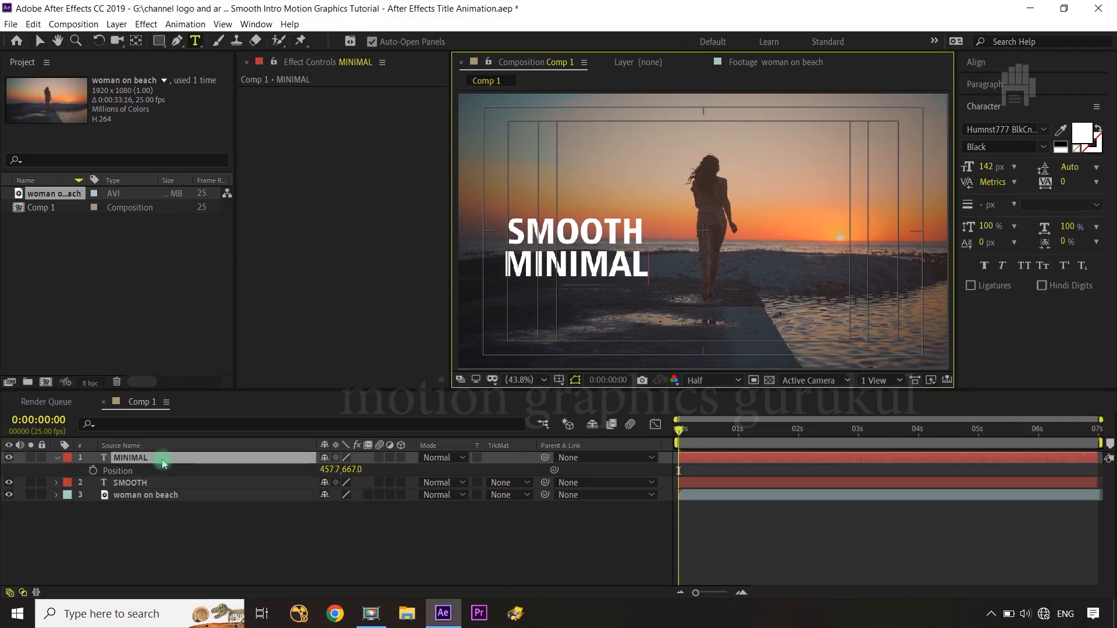
# Format the MINIMAL text in the Humnst777 Lt BT font at a size of 96 px.
pyautogui.doubleClick(163, 460)
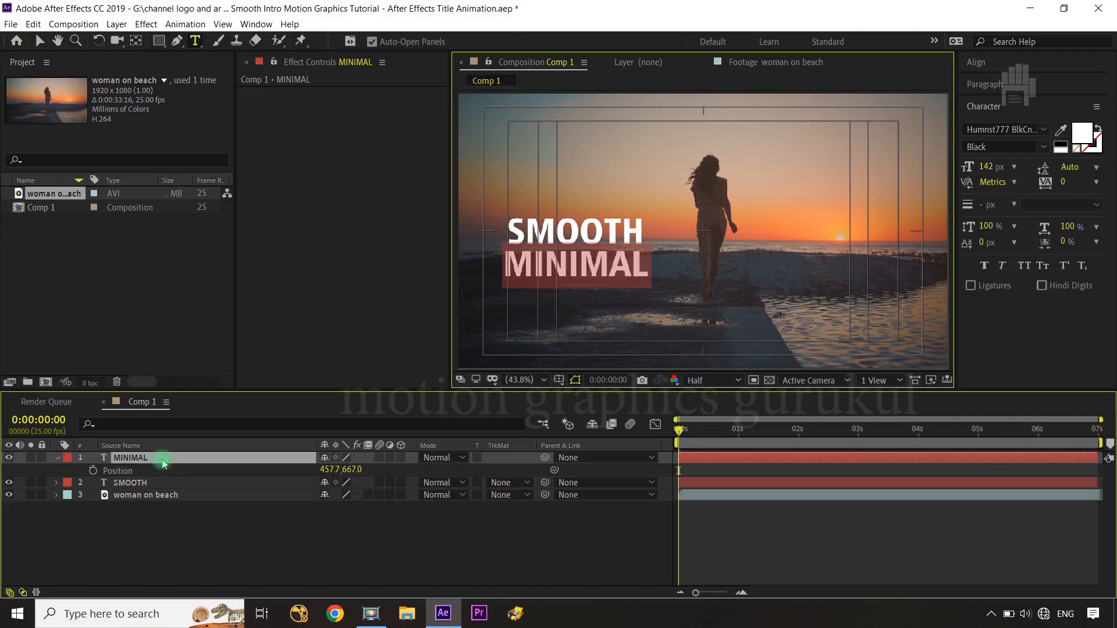
pyautogui.click(1045, 129)
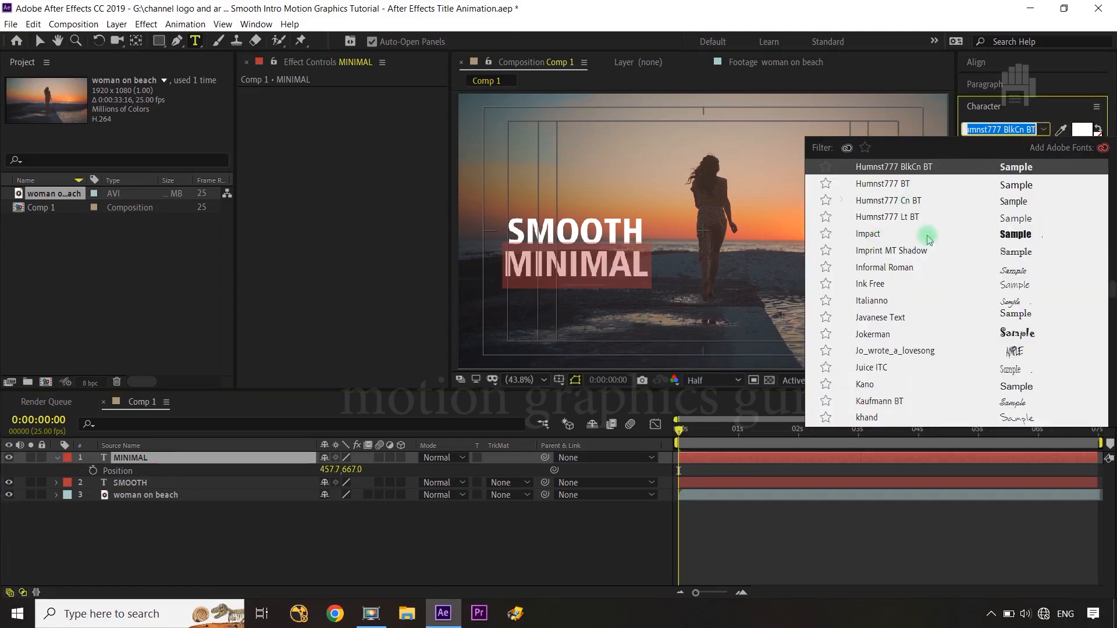
pyautogui.click(889, 217)
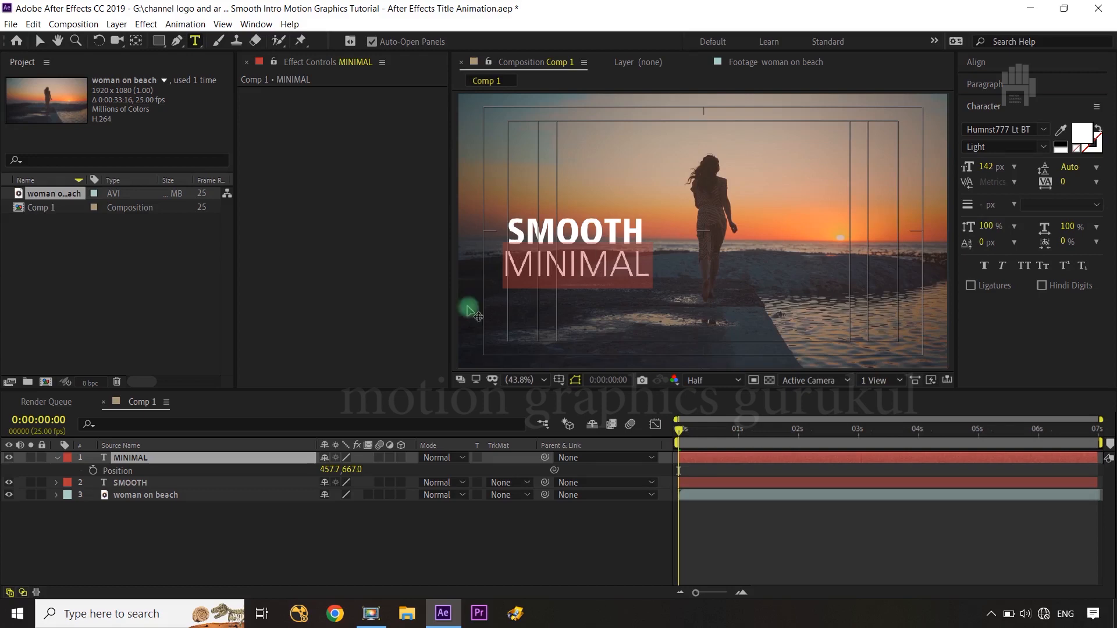
pyautogui.moveTo(987, 168); pyautogui.dragTo(950, 170)
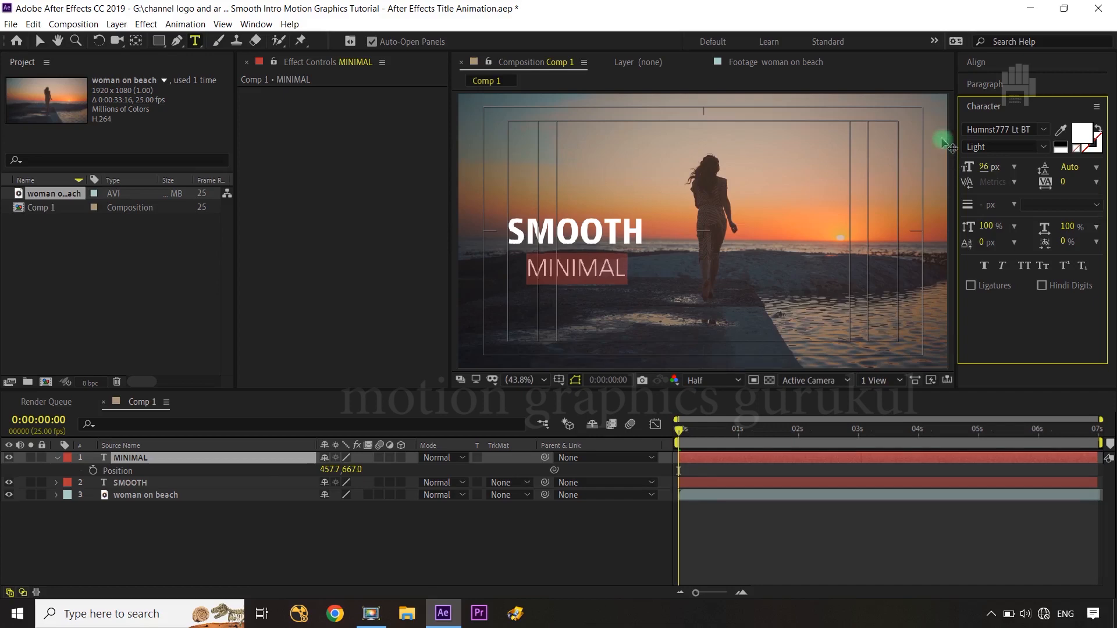
pyautogui.click(129, 463)
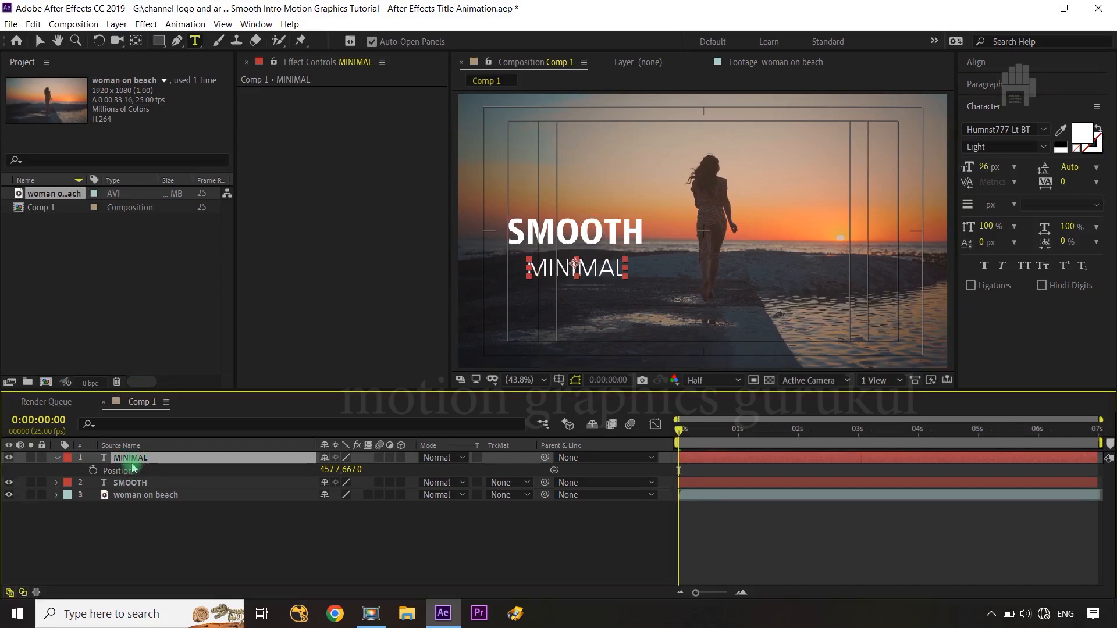
# Move the MINIMAL text against the left title-safe line, close beneath SMOOTH, at about 377.8, 629.
pyautogui.press('v')
pyautogui.moveTo(598, 268); pyautogui.dragTo(581, 288)
pyautogui.press('Up')
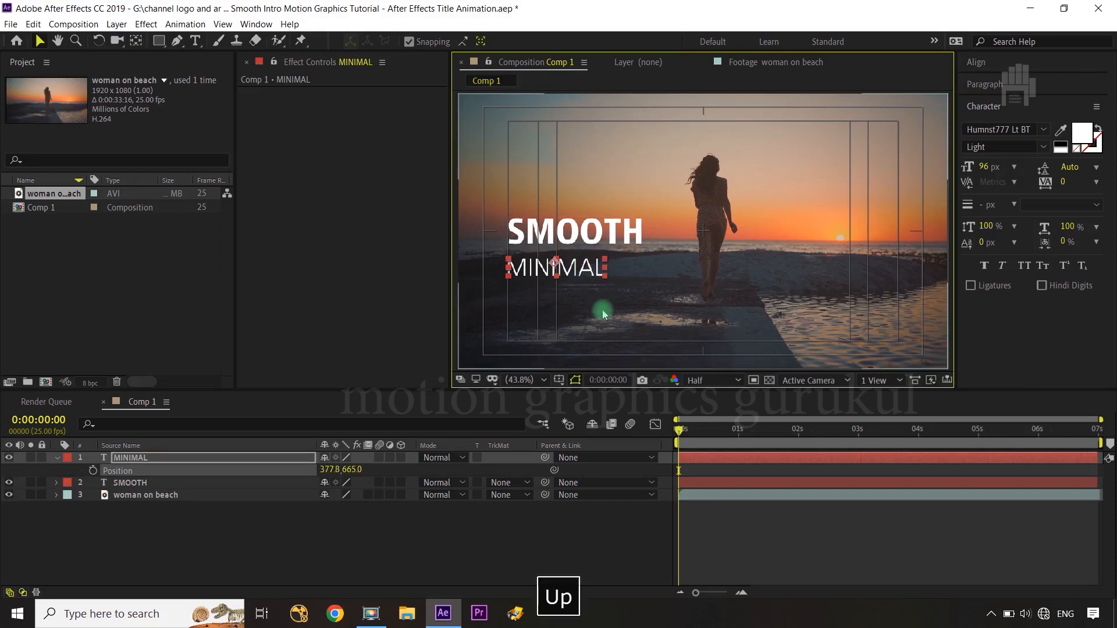
pyautogui.press('Up')
pyautogui.press('Up')
pyautogui.press('Up')
pyautogui.press('Up')
pyautogui.press('Up')
pyautogui.press('Up')
pyautogui.press('Up')
pyautogui.press('Up')
pyautogui.press('Up')
pyautogui.press('Up')
pyautogui.press('Up')
pyautogui.press('Up')
pyautogui.press('Up')
pyautogui.press('Up')
pyautogui.press('Up')
pyautogui.press('Up')
pyautogui.press('Up')
pyautogui.press('Up')
pyautogui.press('Up')
pyautogui.press('Up')
pyautogui.press('Up')
pyautogui.press('Up')
pyautogui.press('Up')
pyautogui.press('Up')
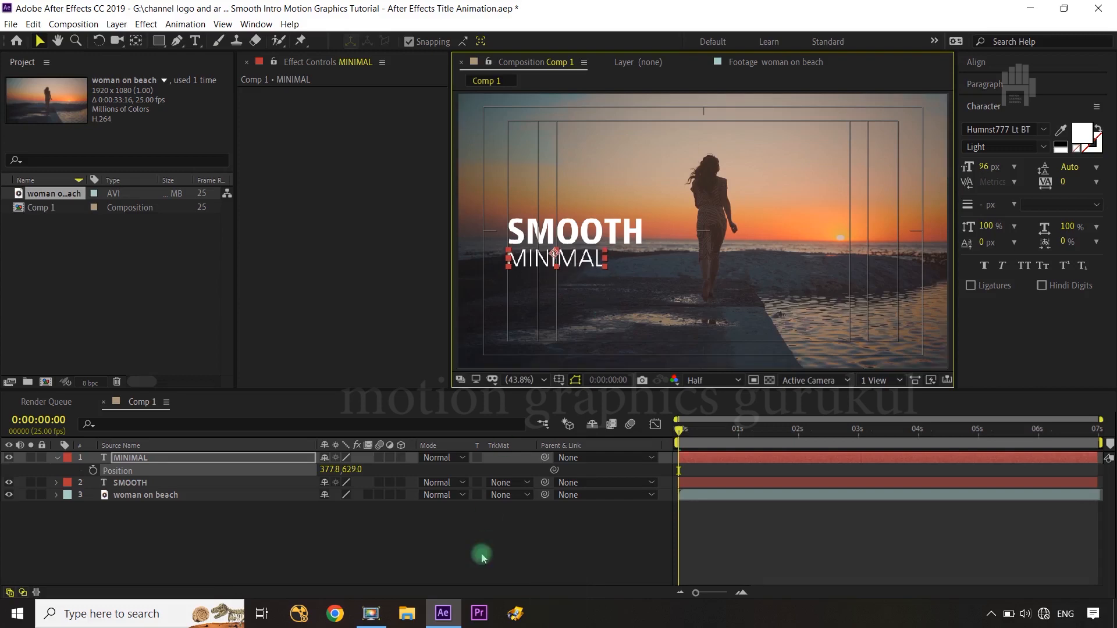
pyautogui.click(536, 562)
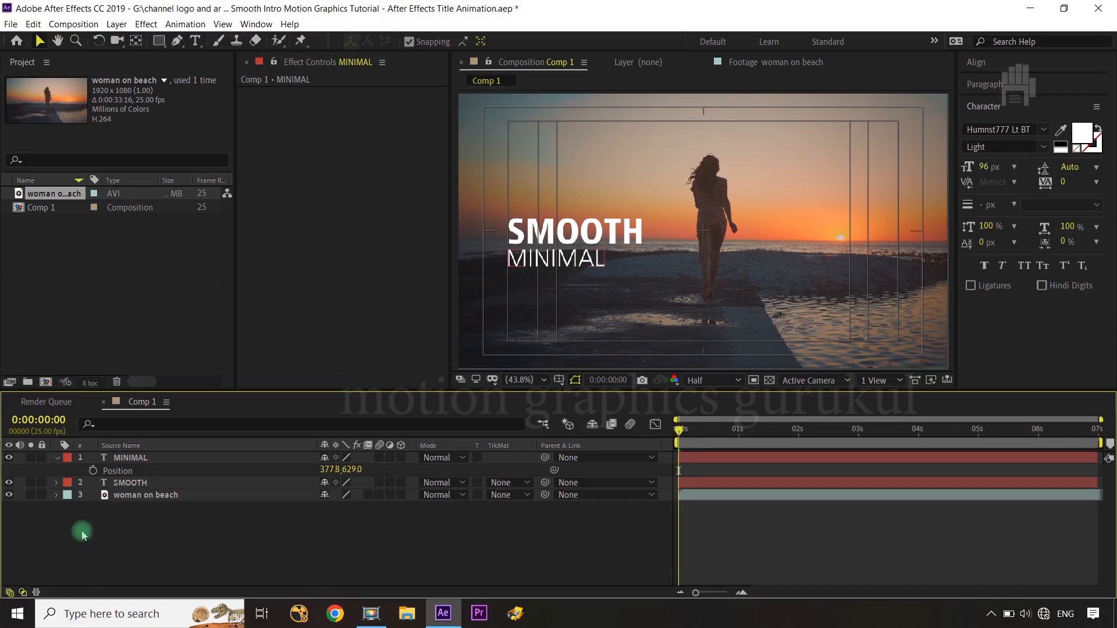
# Duplicate the MINIMAL layer and lower the copy beneath the original by setting its Y position to 710.
pyautogui.click(141, 459)
pyautogui.hotkey('ctrl', 'd')
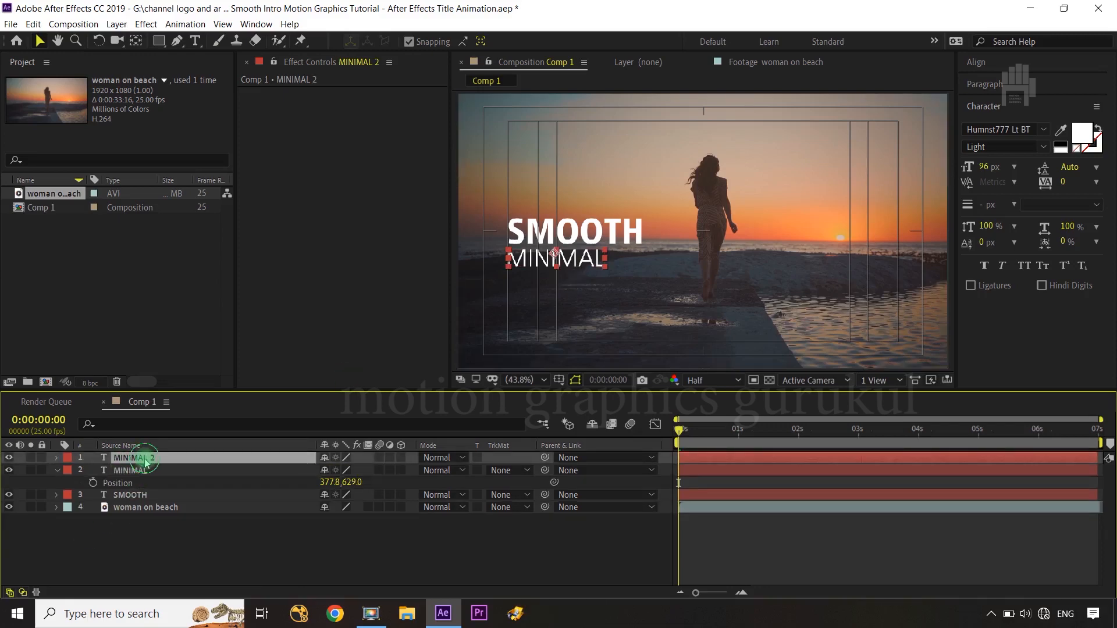
pyautogui.press('p')
pyautogui.click(354, 470)
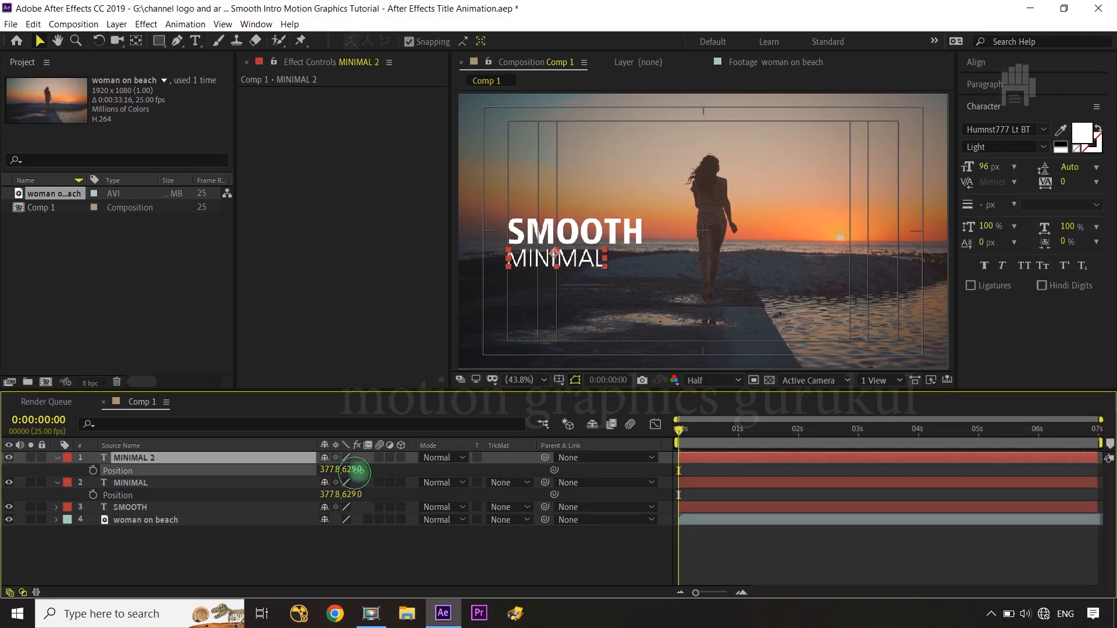
pyautogui.moveTo(353, 470); pyautogui.dragTo(421, 470)
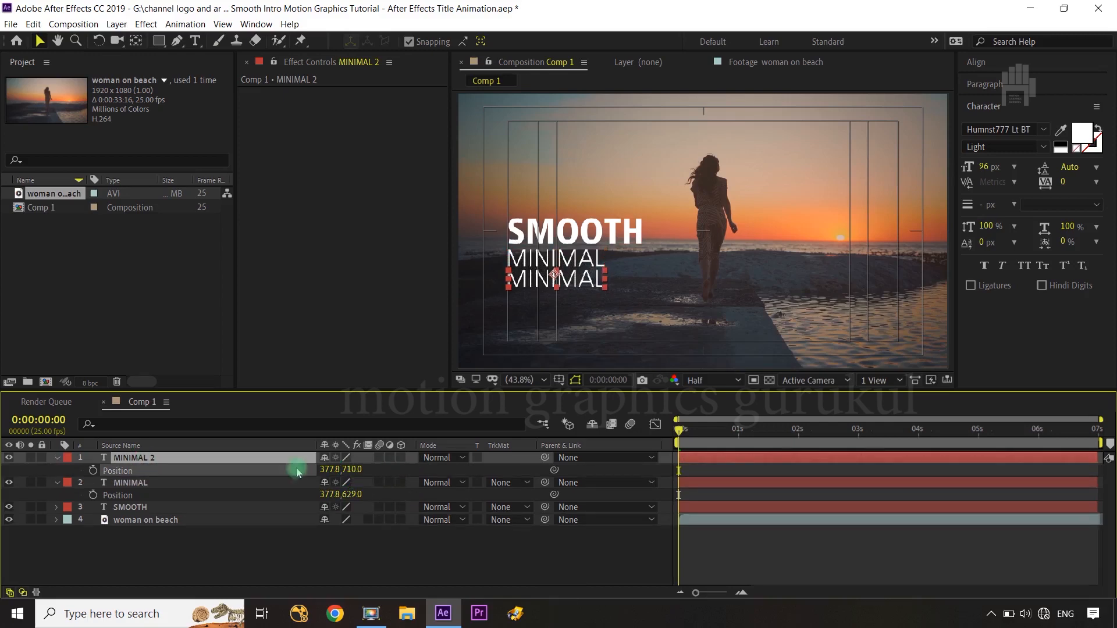
# Replace the duplicated layer's text with "title animation" and set its font size to 59 px.
pyautogui.doubleClick(239, 461)
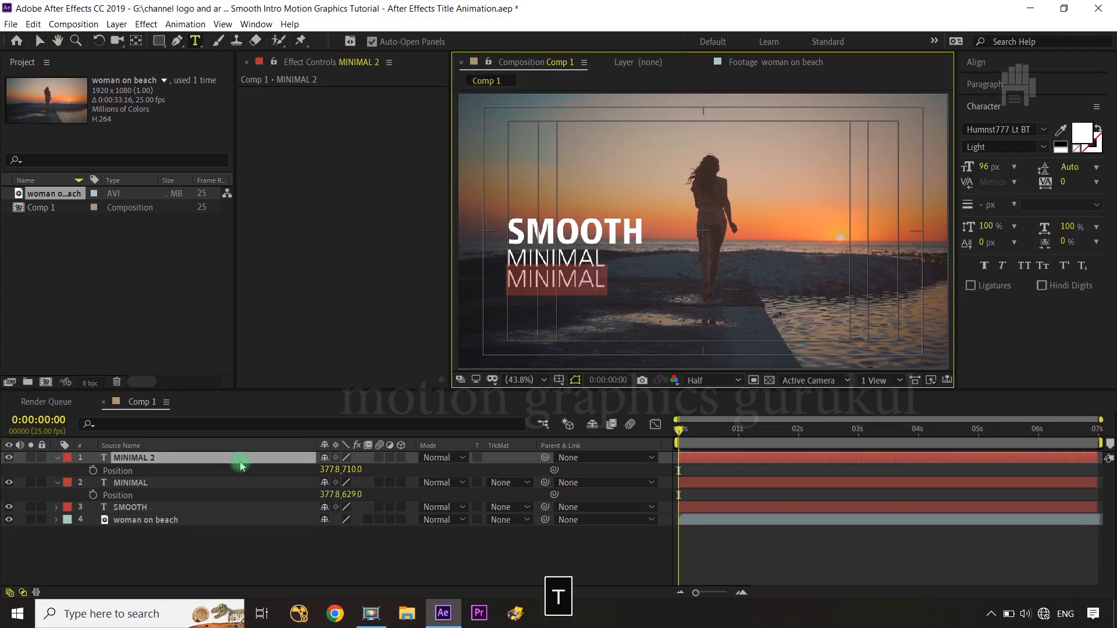
pyautogui.write('titlean')
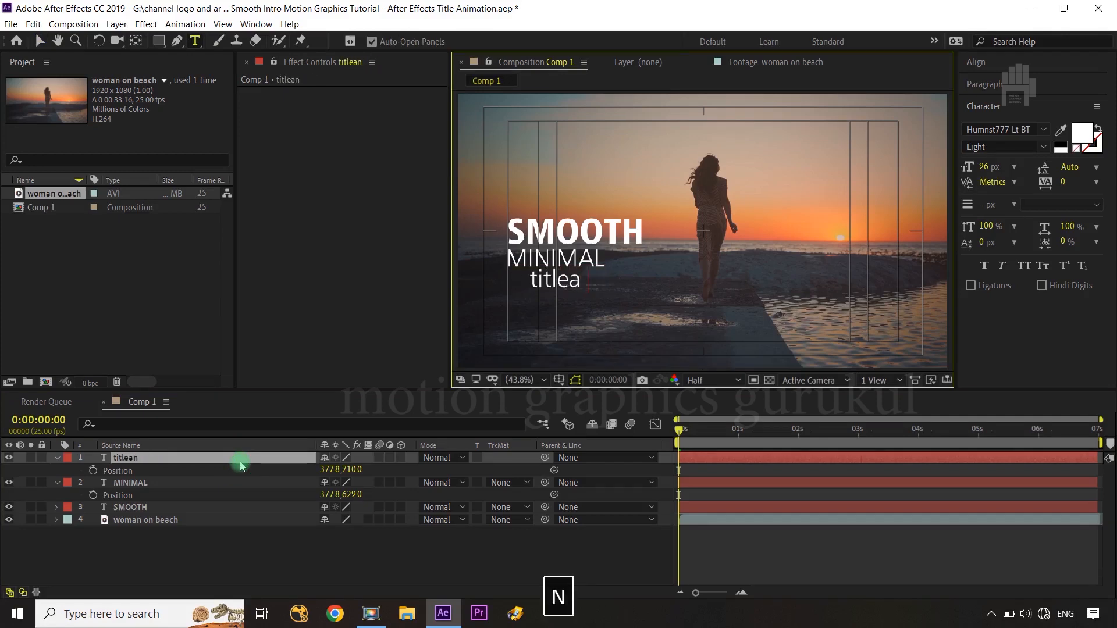
pyautogui.press('BackSpace')
pyautogui.press('BackSpace')
pyautogui.write('anim')
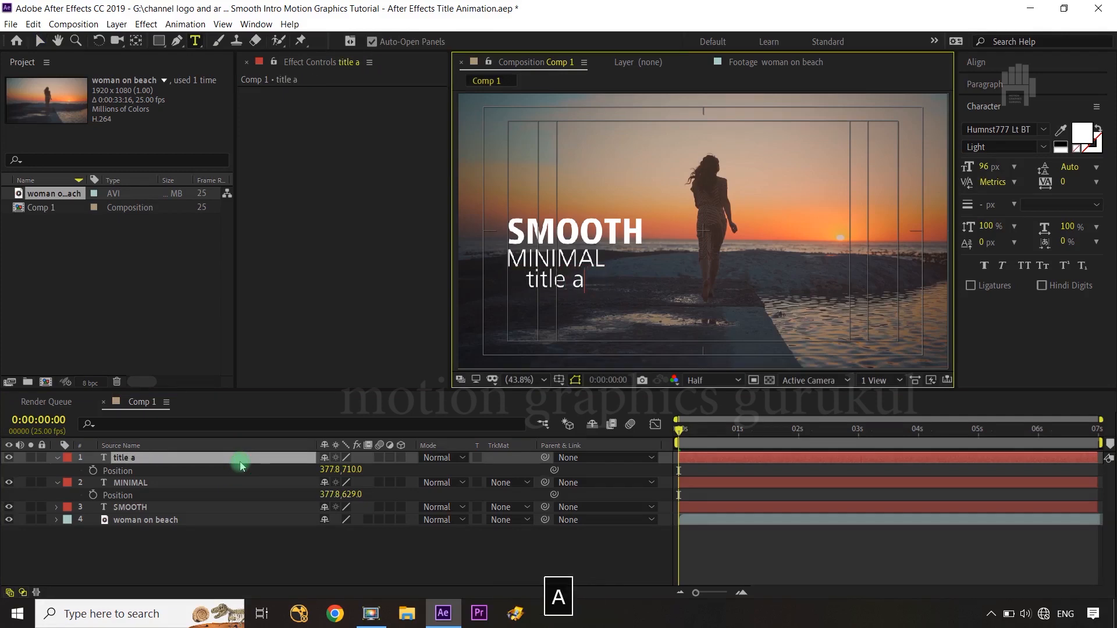
pyautogui.write('ation')
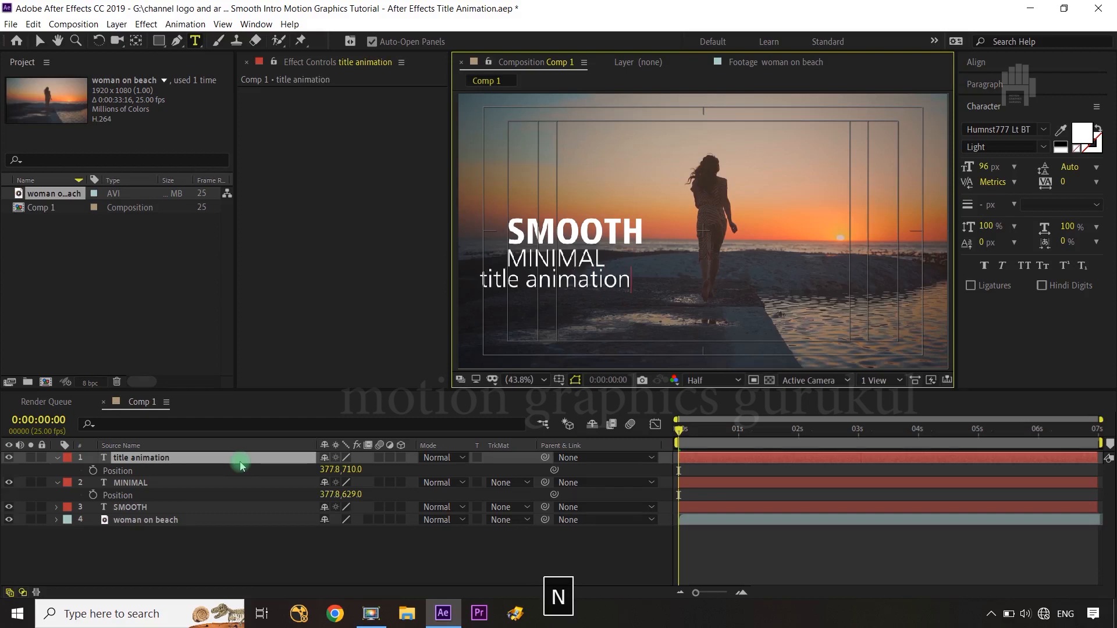
pyautogui.click(169, 457)
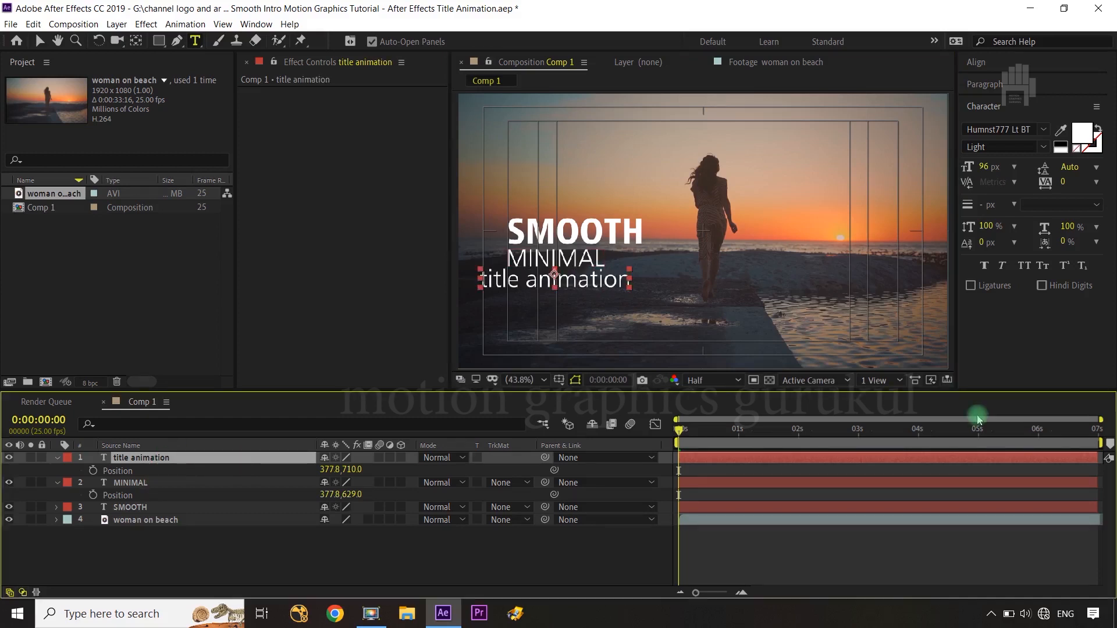
pyautogui.moveTo(989, 166); pyautogui.dragTo(954, 167)
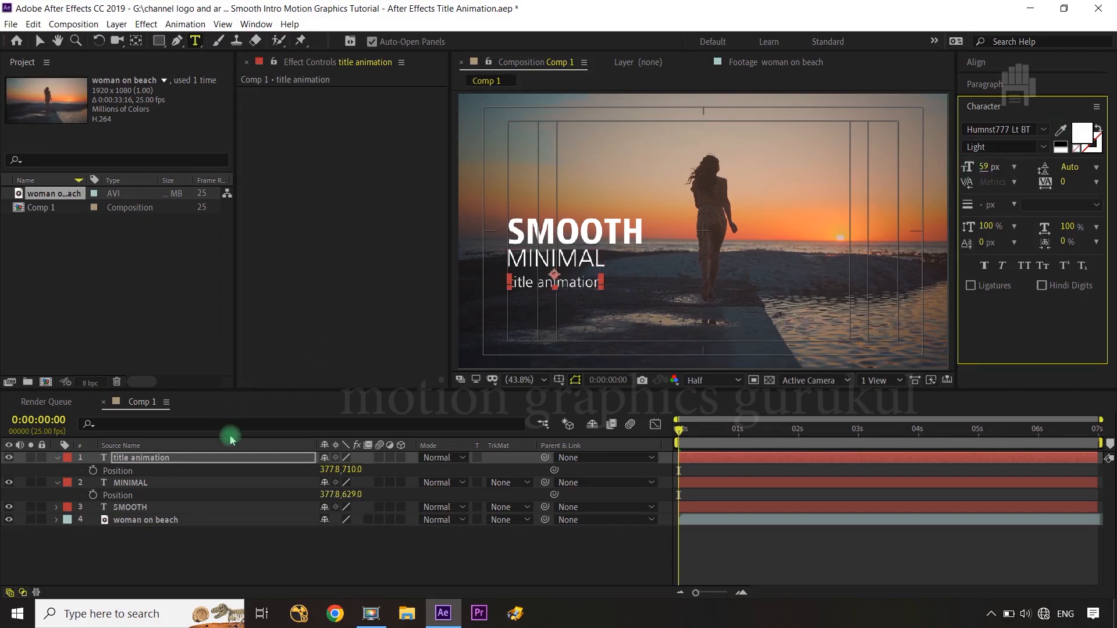
# Align the title animation text with the left title-safe line, close beneath MINIMAL, at about 372.6, 696.
pyautogui.click(220, 458)
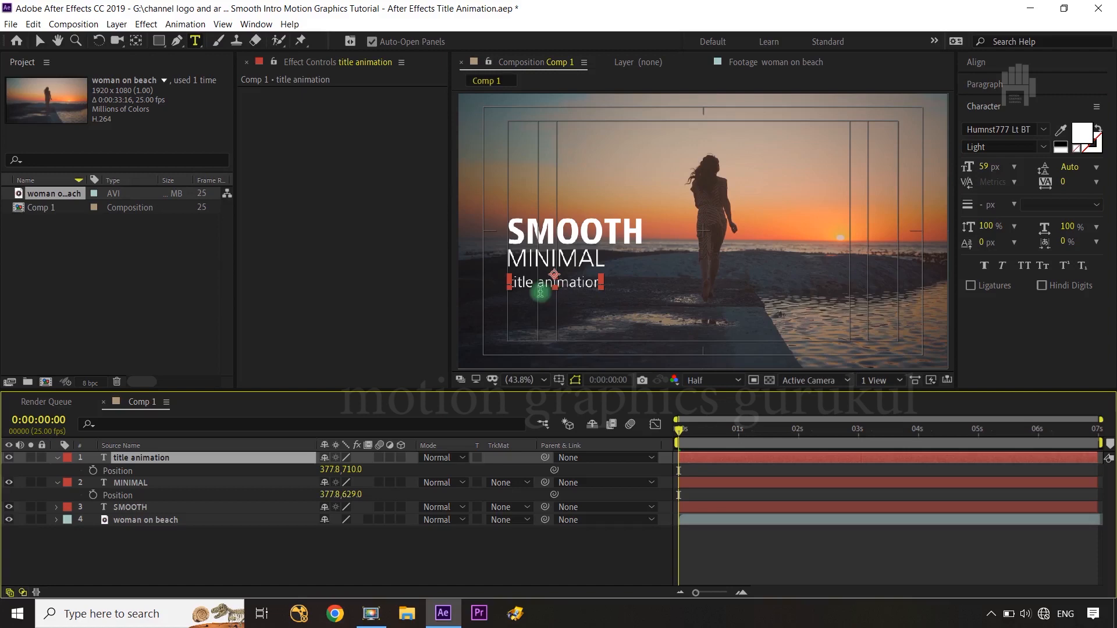
pyautogui.press('v')
pyautogui.moveTo(536, 287); pyautogui.dragTo(533, 286)
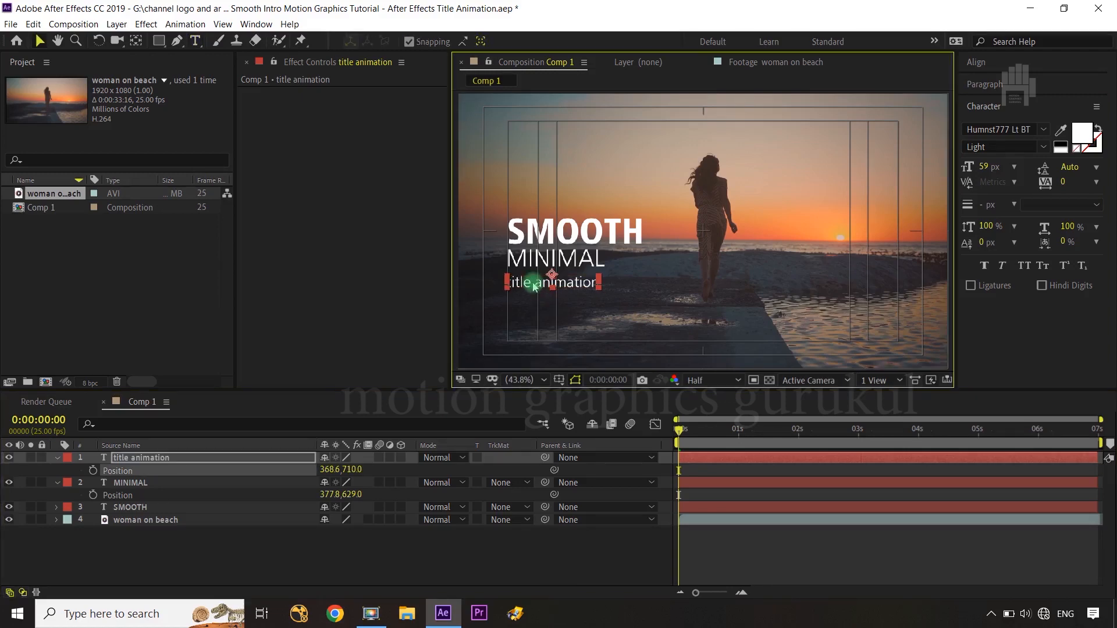
pyautogui.click(470, 559)
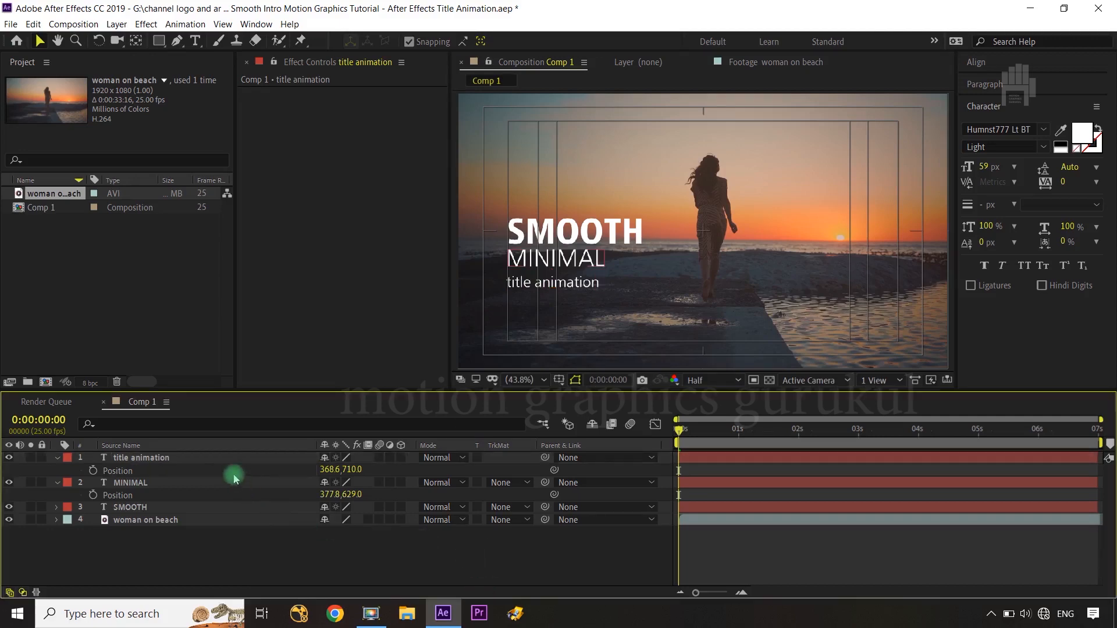
pyautogui.click(212, 457)
pyautogui.press('Up')
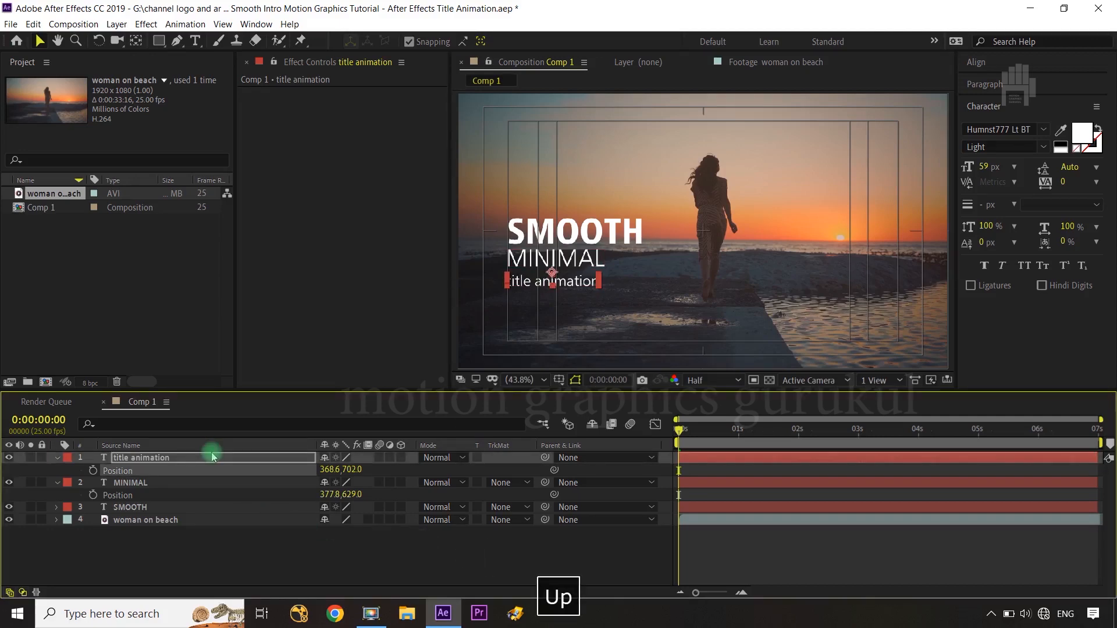
pyautogui.press('Up')
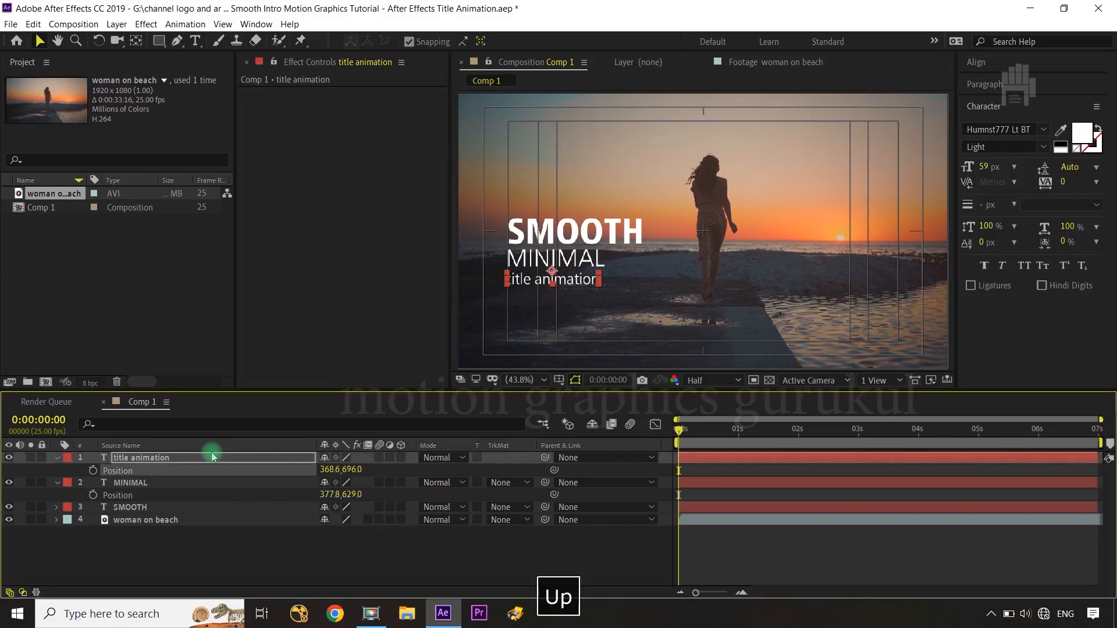
pyautogui.press('Right')
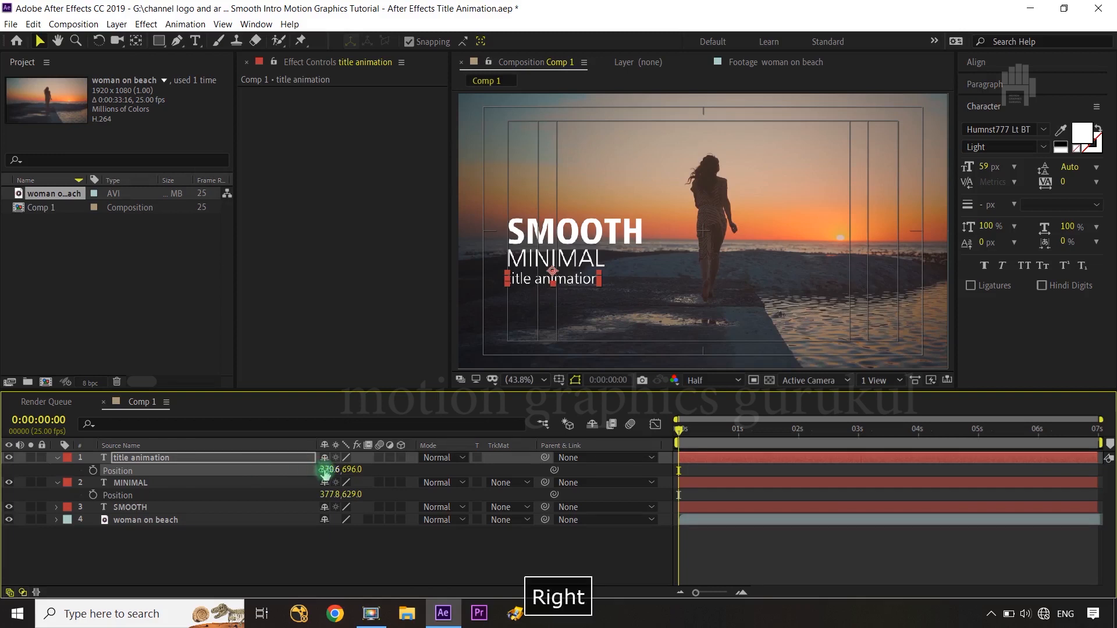
pyautogui.click(362, 574)
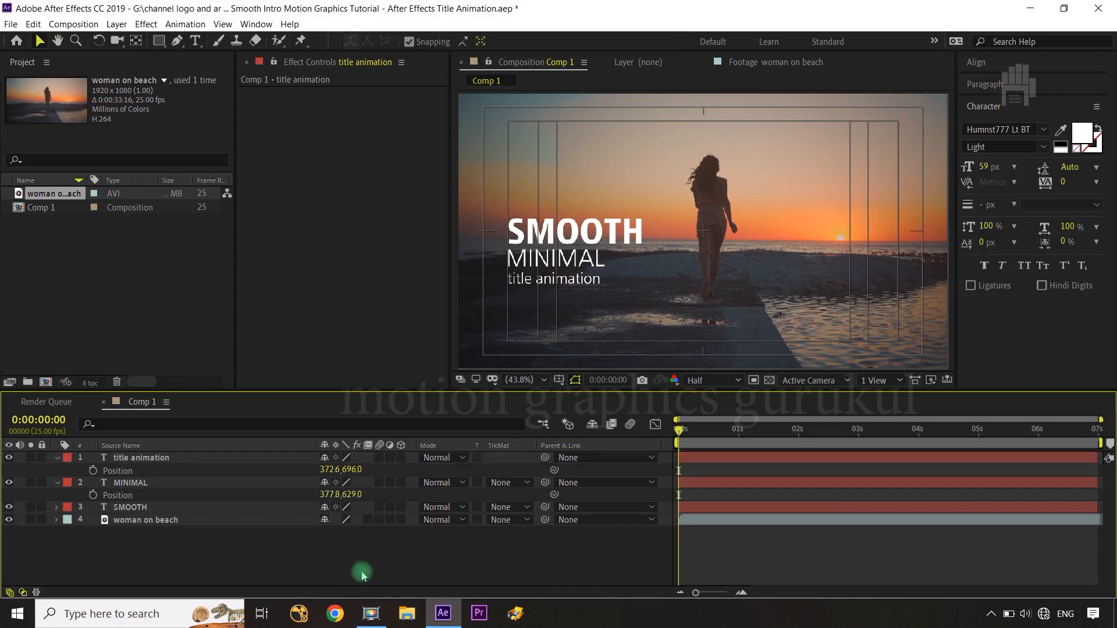
# Hide the title/action safe guides and reduce the MINIMAL text size to 90 px.
pyautogui.click(561, 383)
pyautogui.click(575, 393)
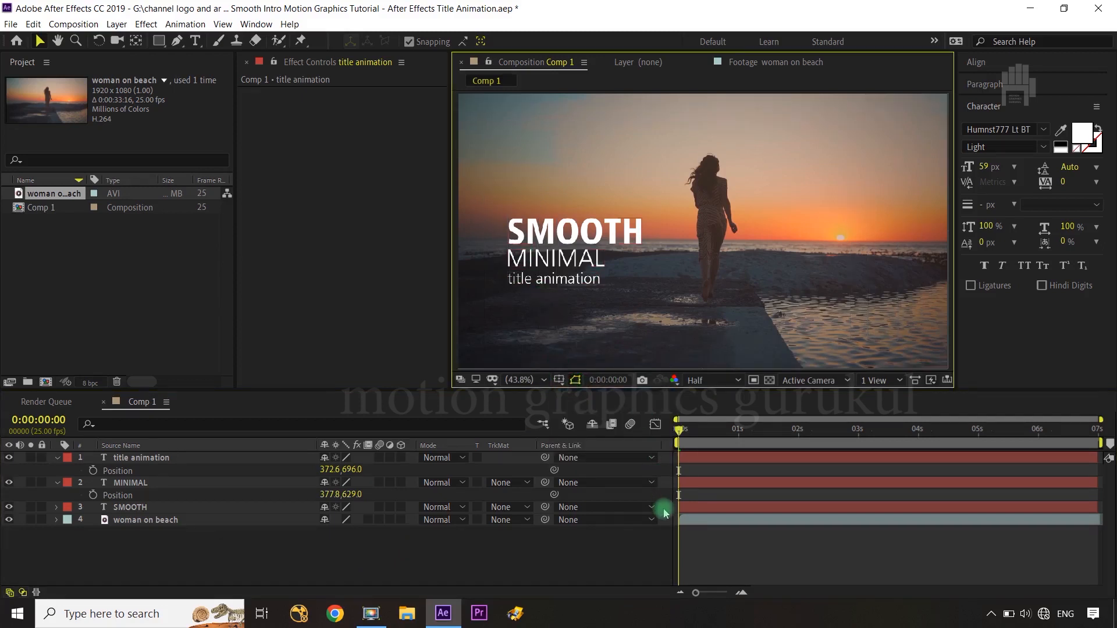
pyautogui.click(177, 485)
pyautogui.doubleClick(177, 485)
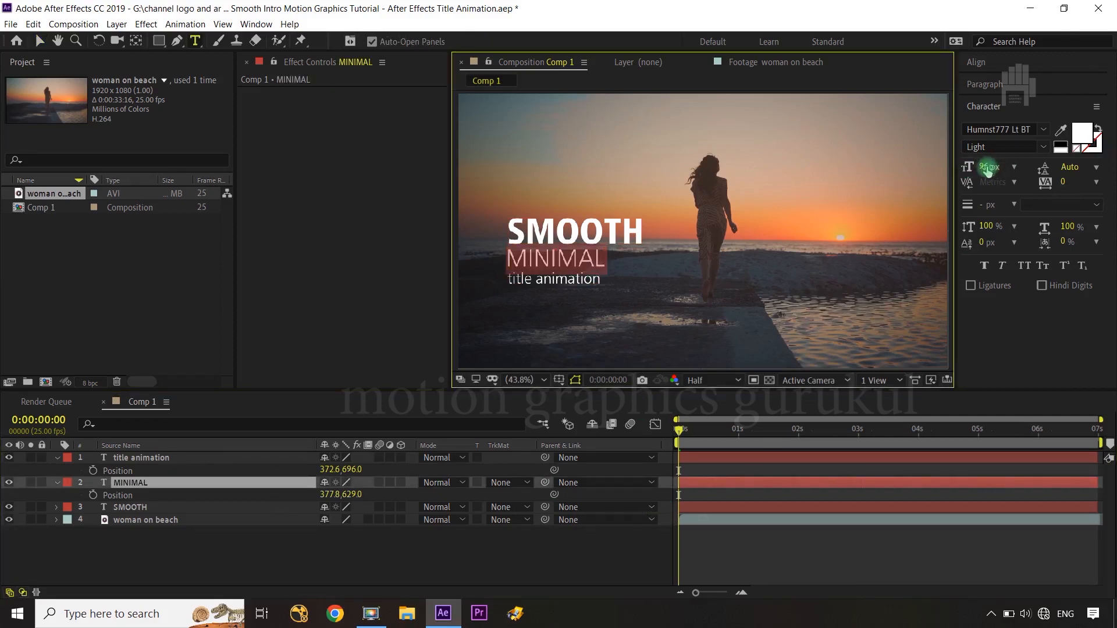
pyautogui.moveTo(987, 170); pyautogui.dragTo(980, 167)
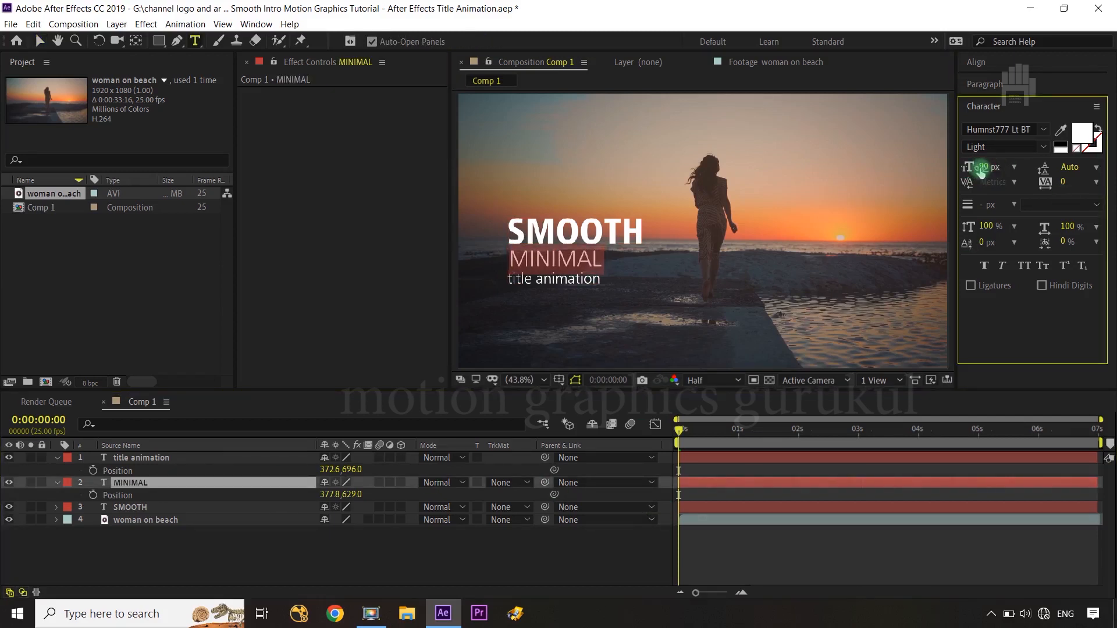
pyautogui.click(454, 532)
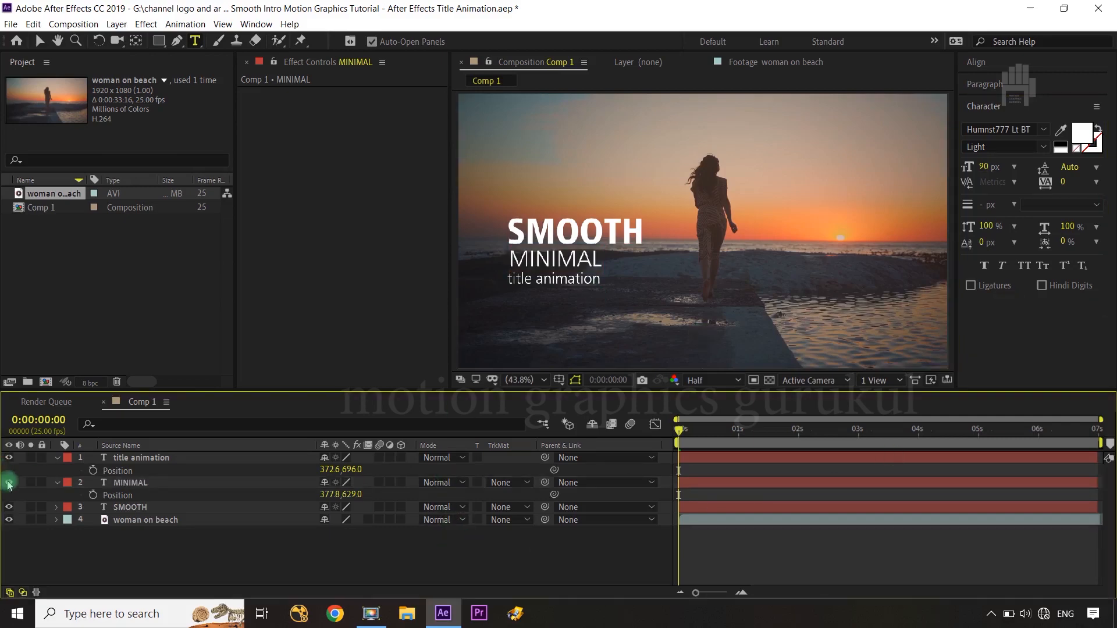
# Show the title/action safe guides and nudge the MINIMAL text left to the title-safe line, at X position 367.8.
pyautogui.click(133, 458)
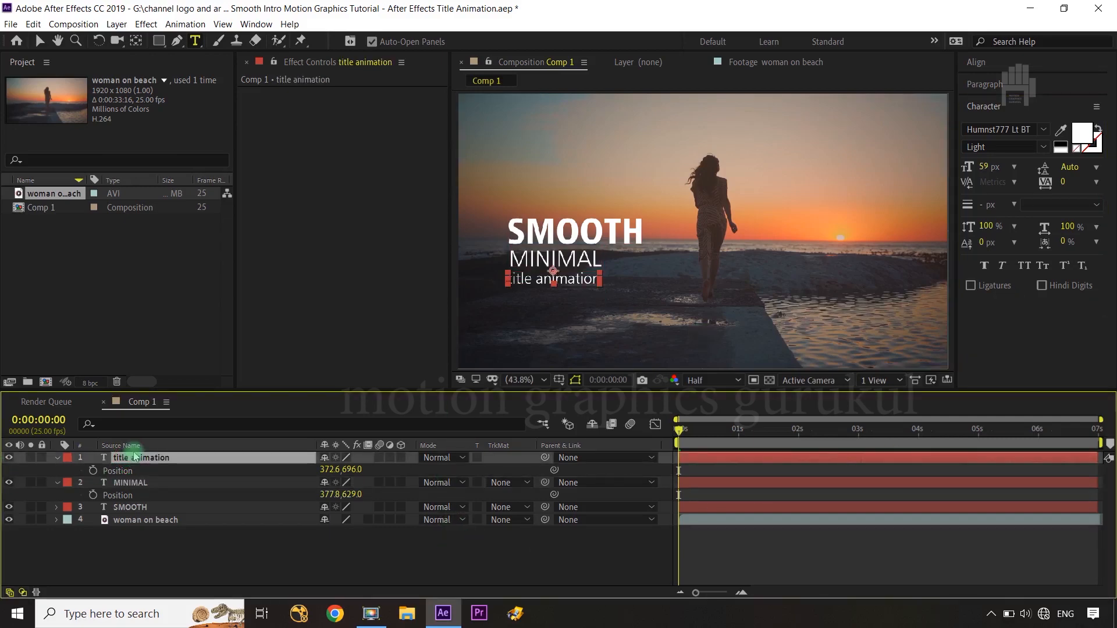
pyautogui.click(559, 379)
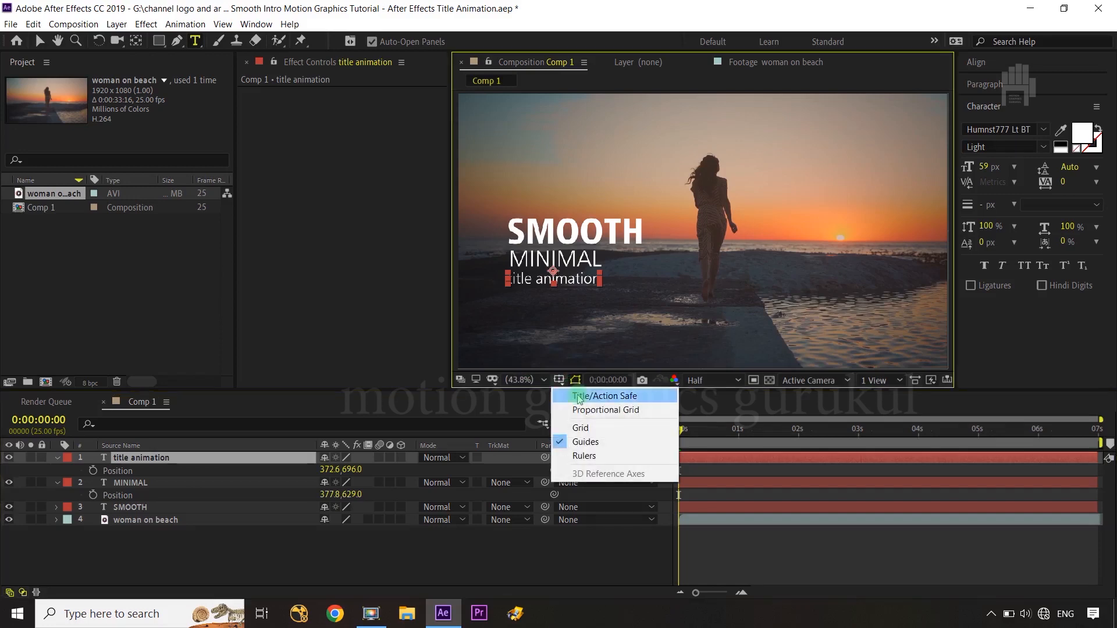
pyautogui.click(579, 397)
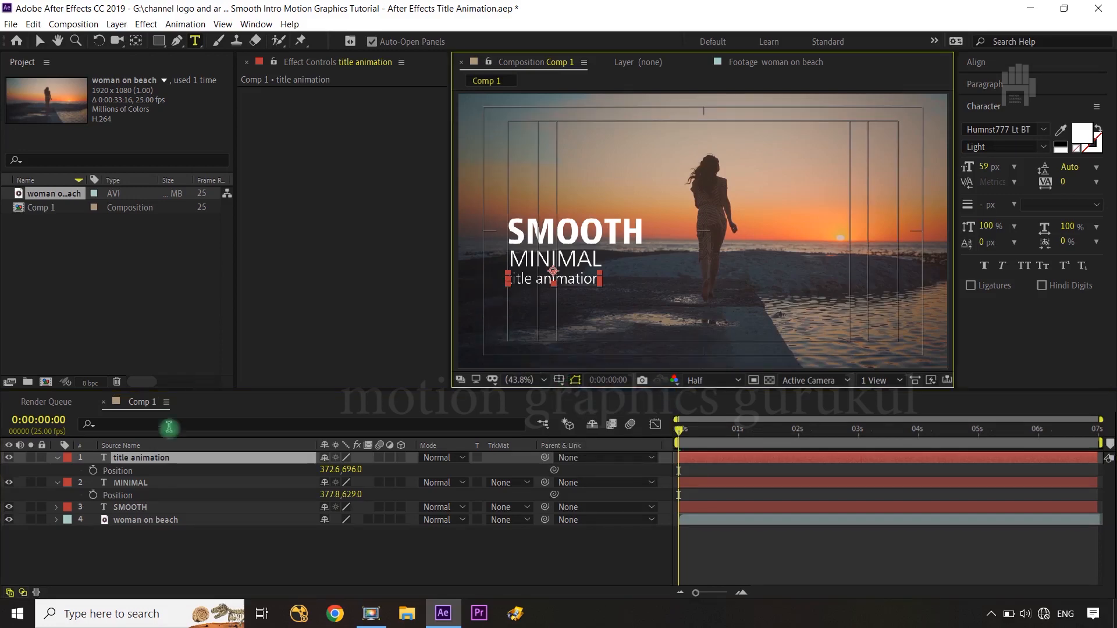
pyautogui.click(176, 490)
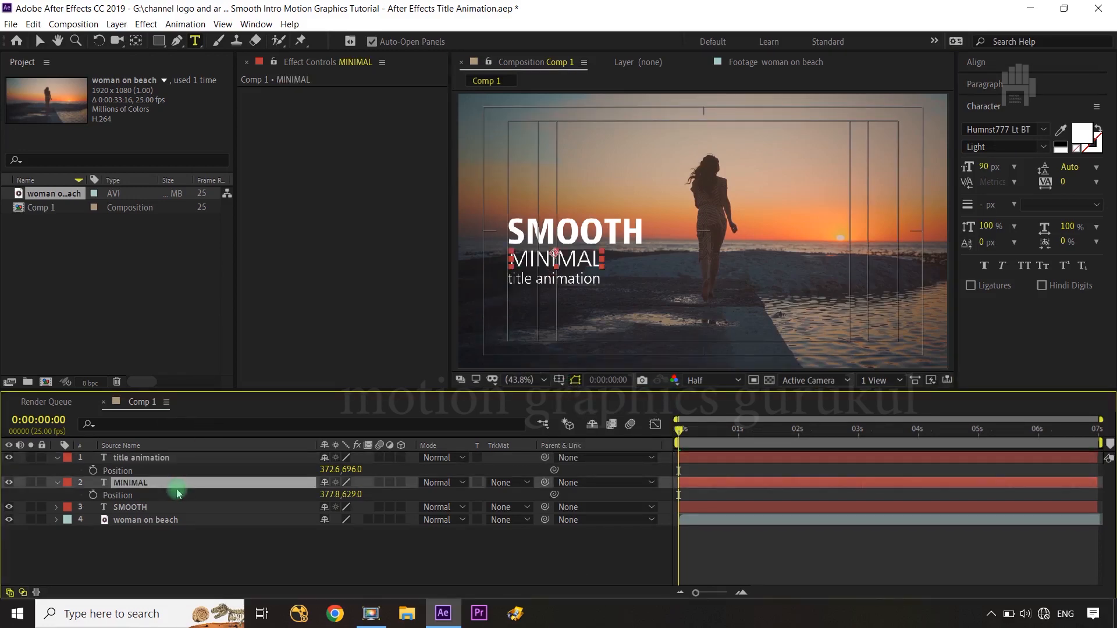
pyautogui.press('Left')
pyautogui.press('Left')
pyautogui.press('Left')
pyautogui.press('Left')
pyautogui.press('Left')
pyautogui.press('Left')
pyautogui.press('Left')
pyautogui.press('Left')
pyautogui.press('Left')
pyautogui.press('Left')
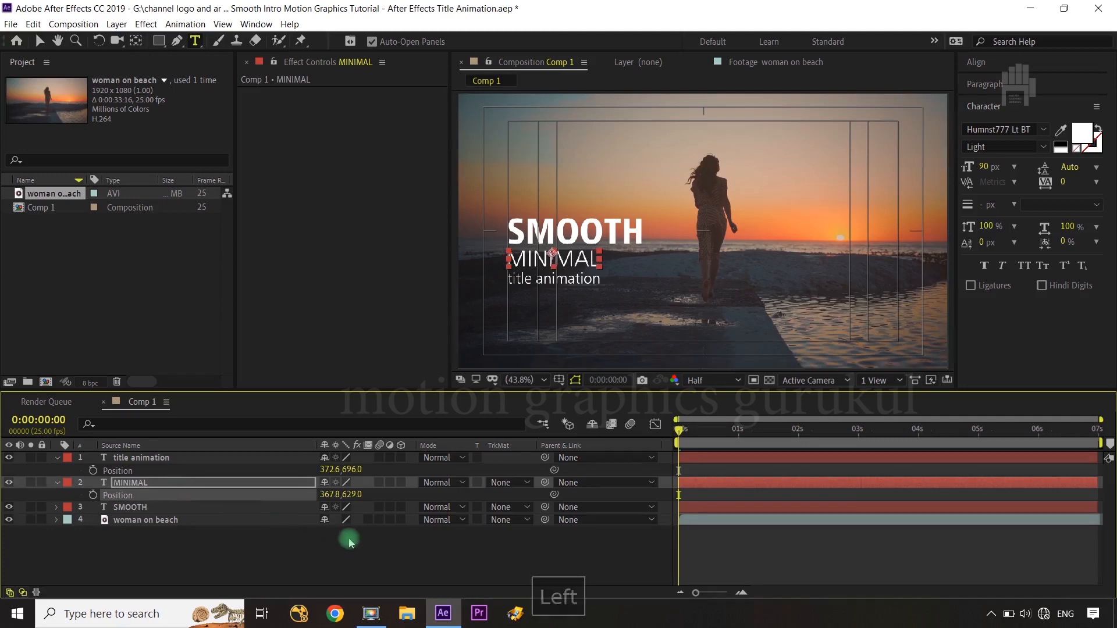
pyautogui.click(351, 547)
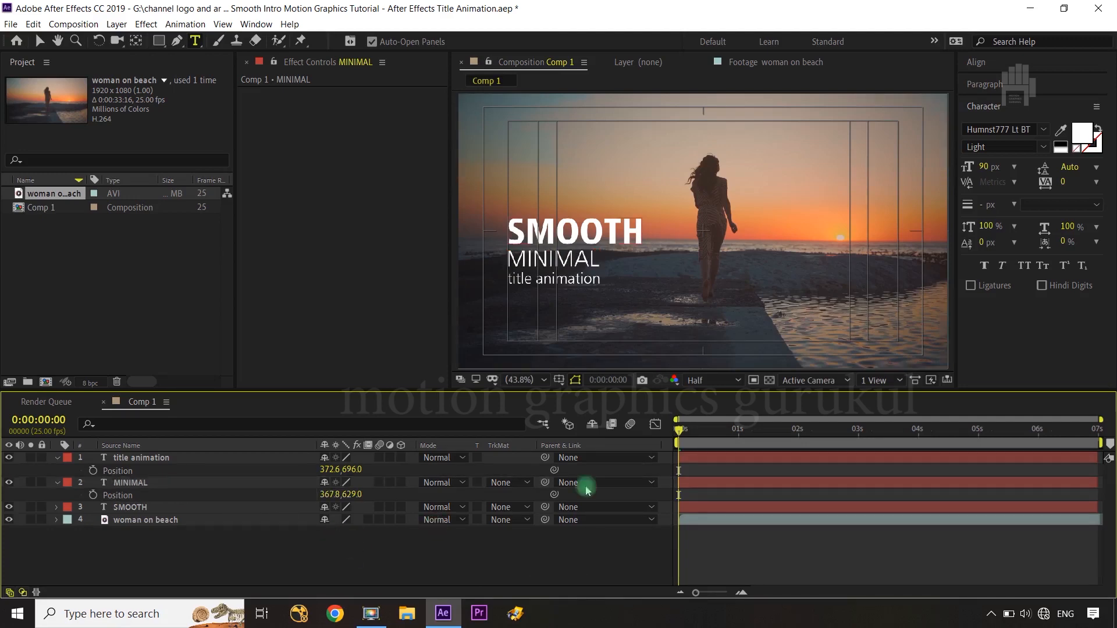
# Hide the title/action safe guides and set the composition preview resolution to Full.
pyautogui.click(559, 380)
pyautogui.click(573, 397)
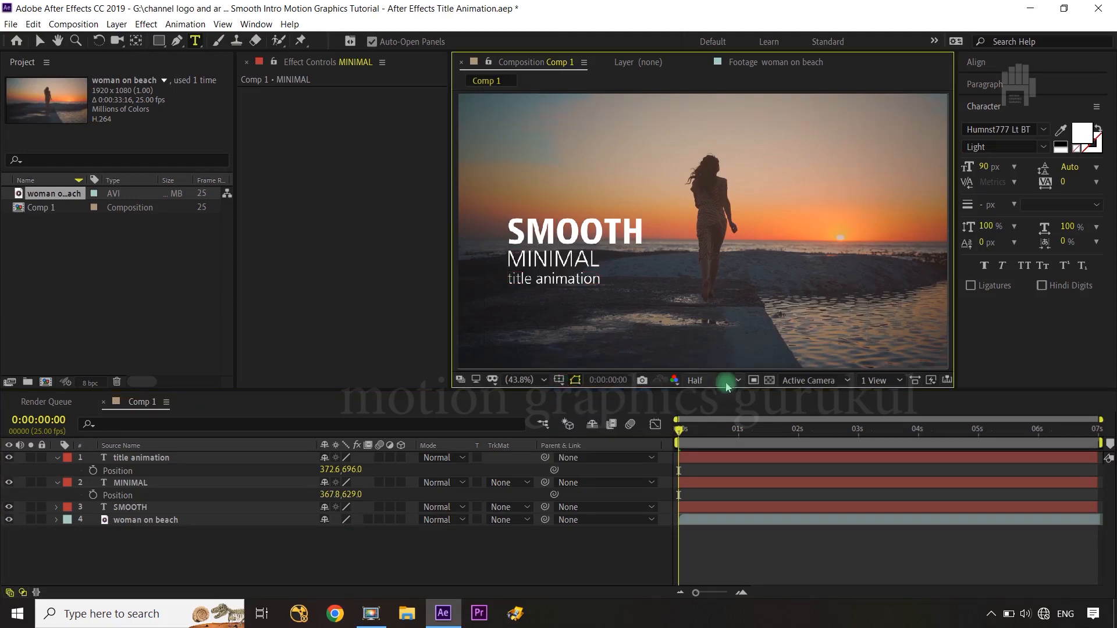
pyautogui.click(721, 380)
pyautogui.click(721, 422)
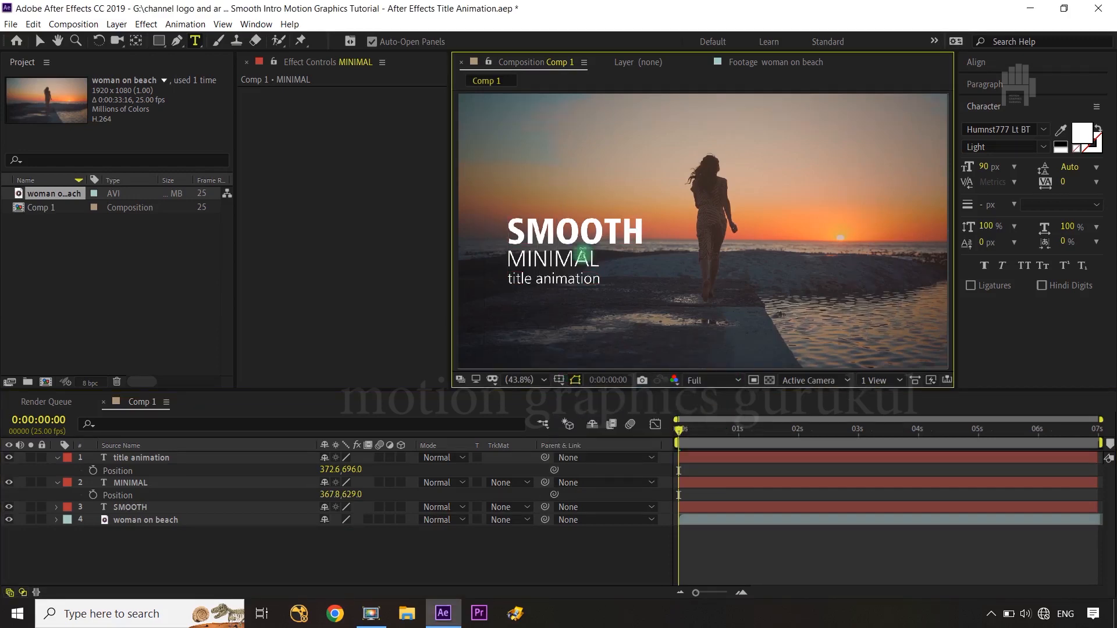
pyautogui.press('v')
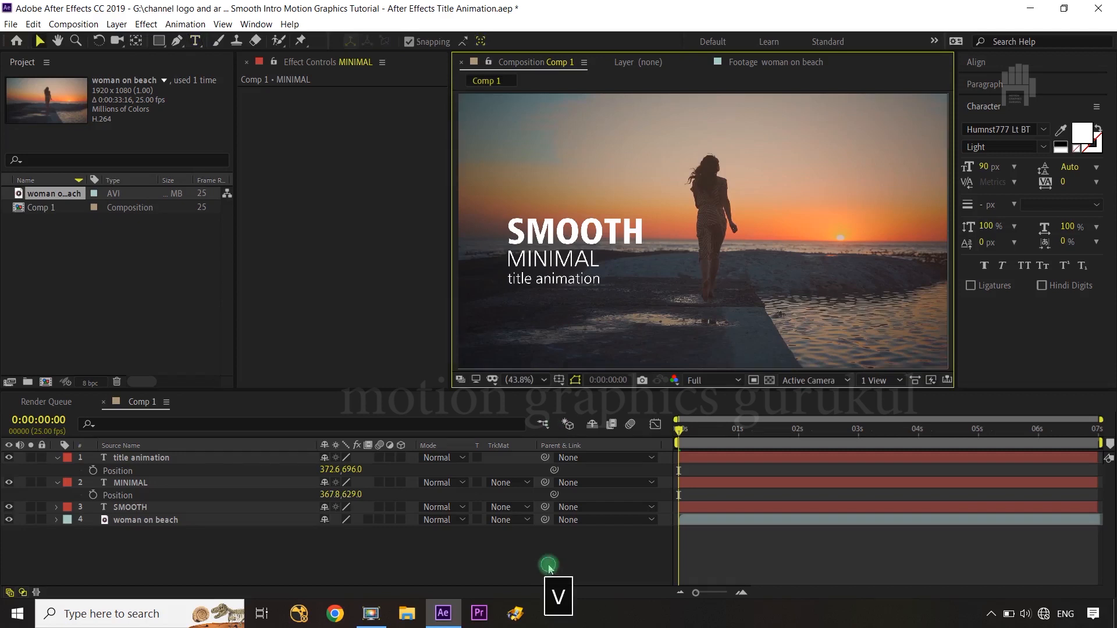
pyautogui.click(563, 555)
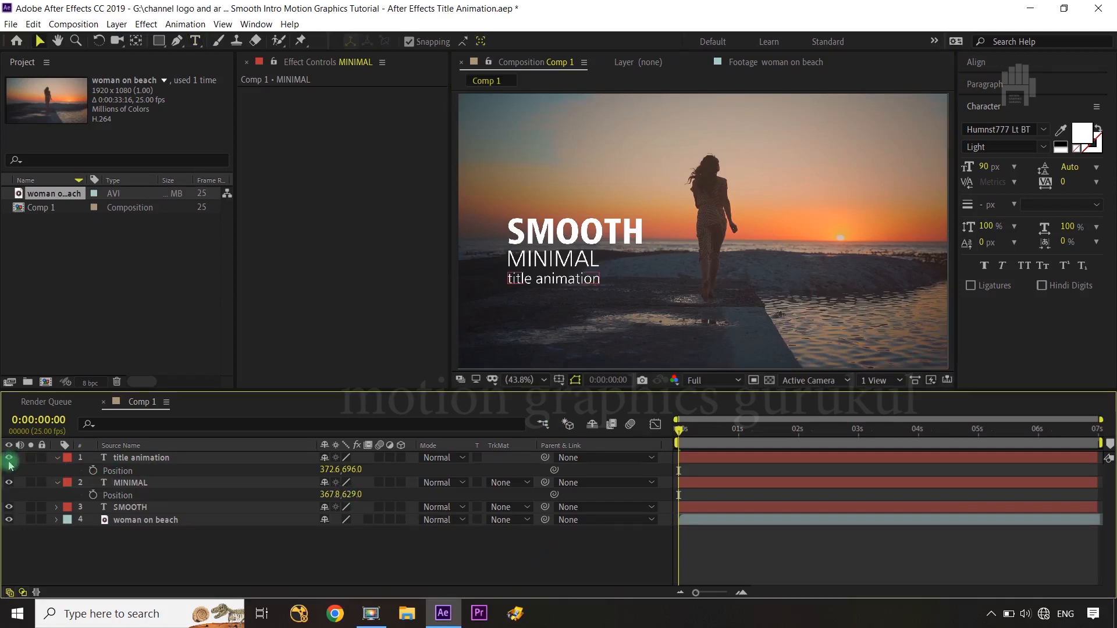
# Add Position keyframes to the title animation, MINIMAL and SMOOTH layers at 0:00:00:00 and 0:00:02:01, keeping their current placement.
pyautogui.click(153, 459)
pyautogui.keyDown('shift'); pyautogui.click(140, 507); pyautogui.keyUp('shift')
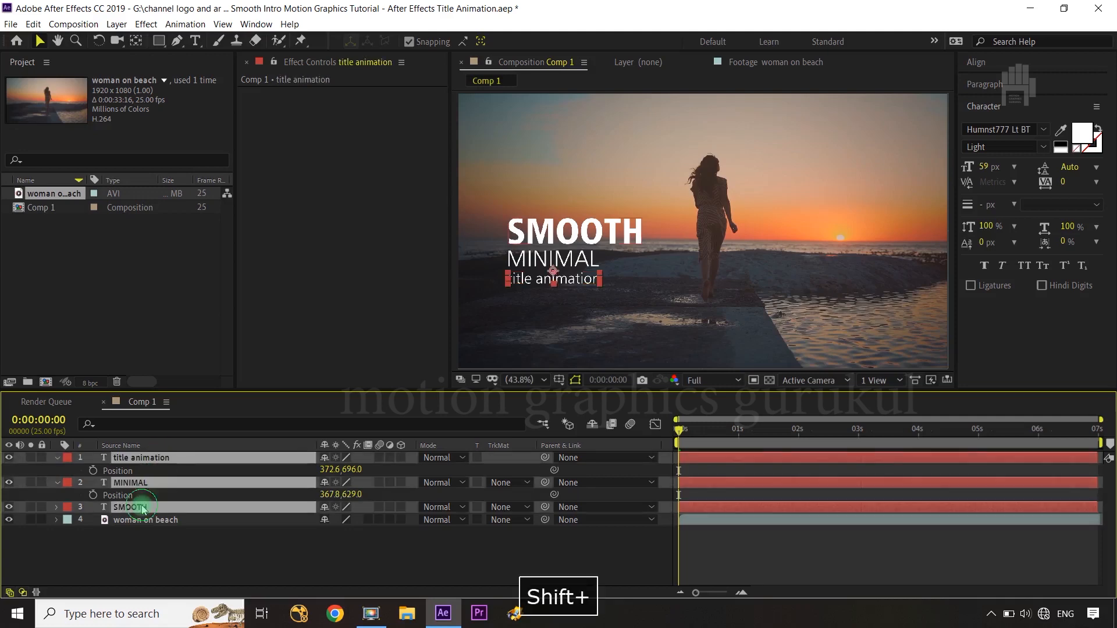
pyautogui.press('p')
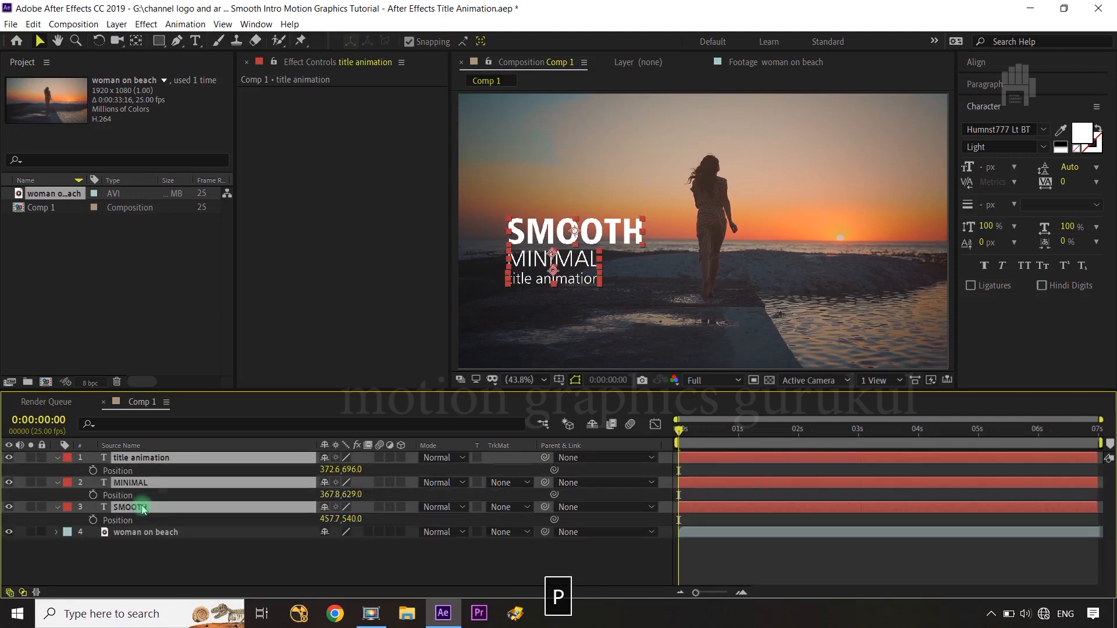
pyautogui.click(93, 471)
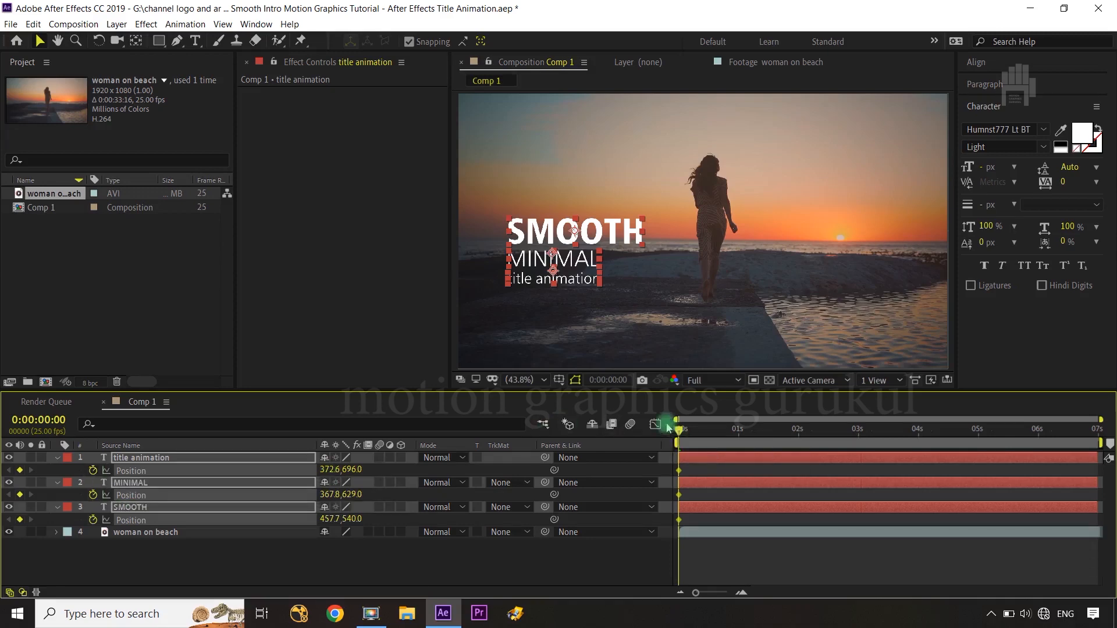
pyautogui.moveTo(679, 430); pyautogui.dragTo(798, 435)
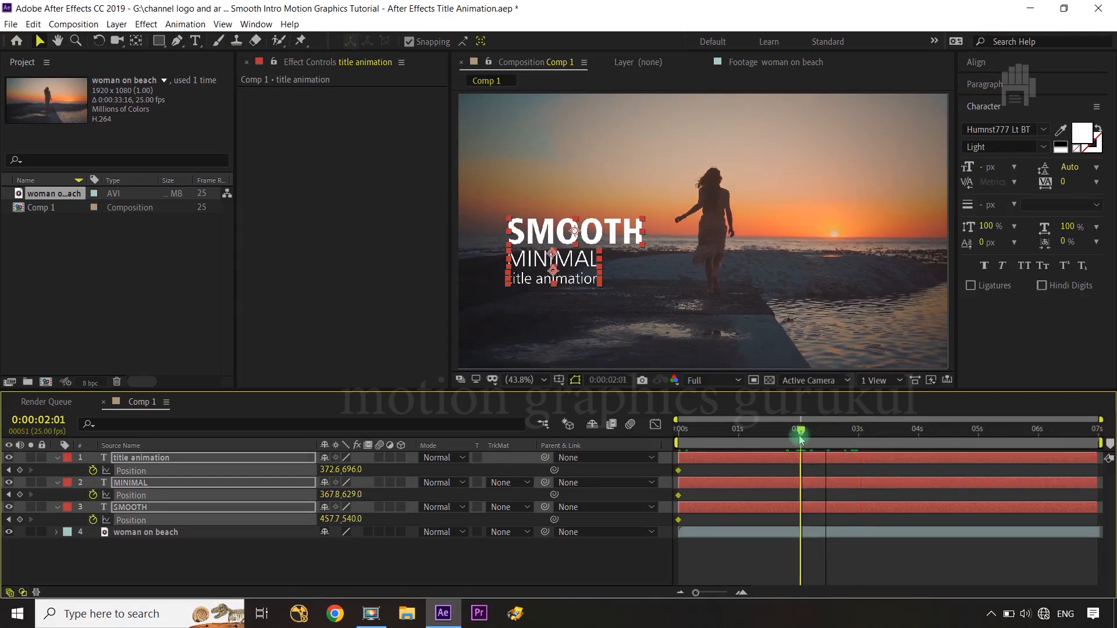
pyautogui.click(20, 470)
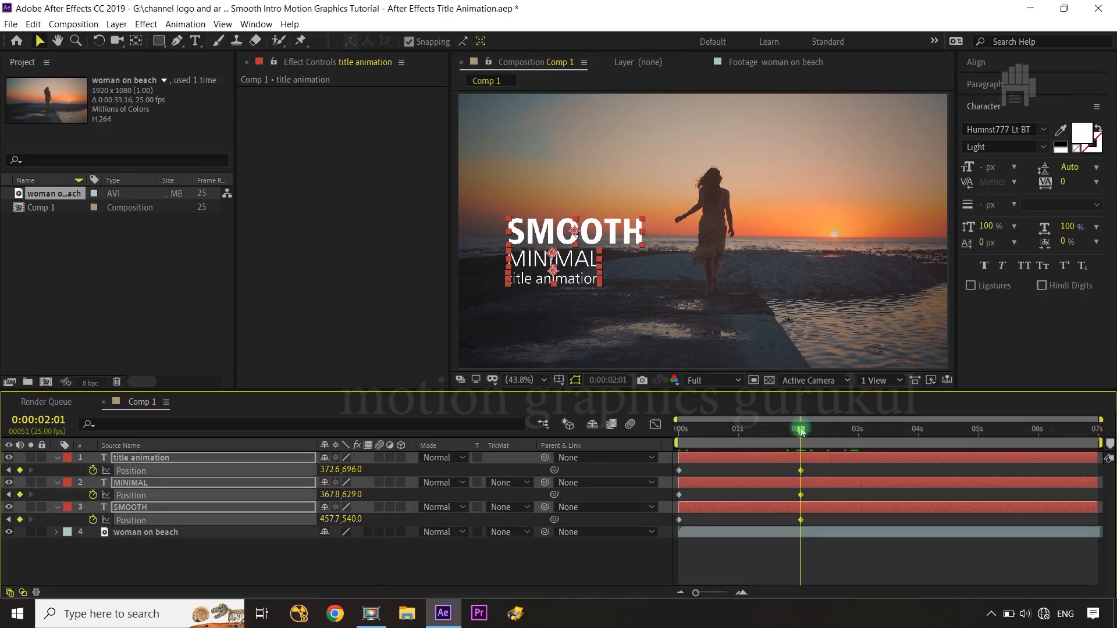
# Move the second Position keyframes of all three text layers to 0:00:03:00.
pyautogui.click(680, 431)
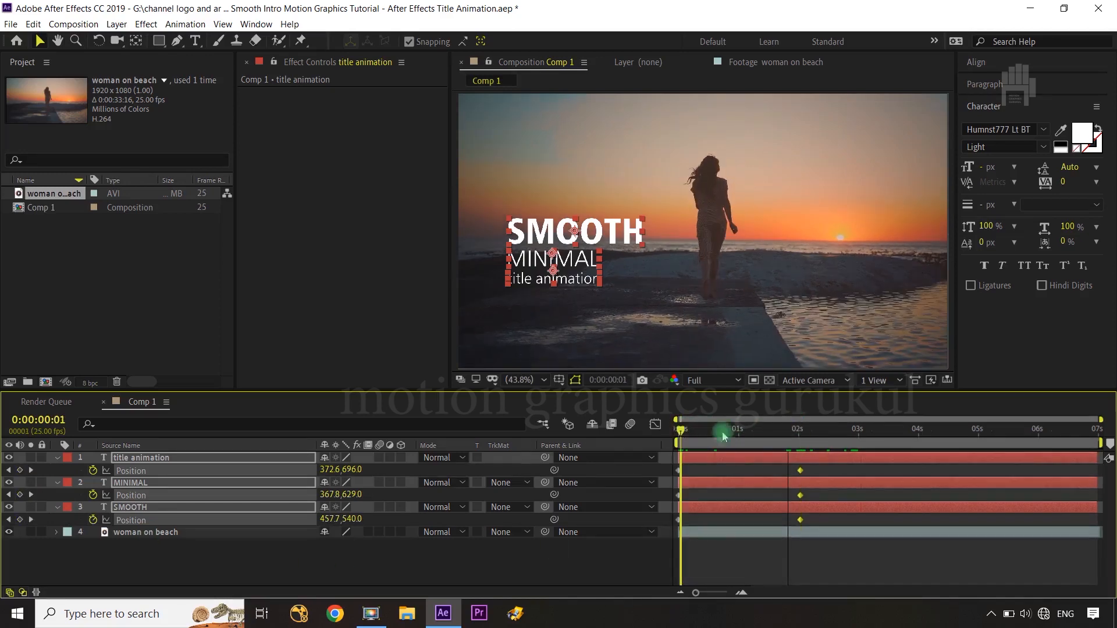
pyautogui.moveTo(723, 437); pyautogui.dragTo(859, 443)
pyautogui.click(800, 471)
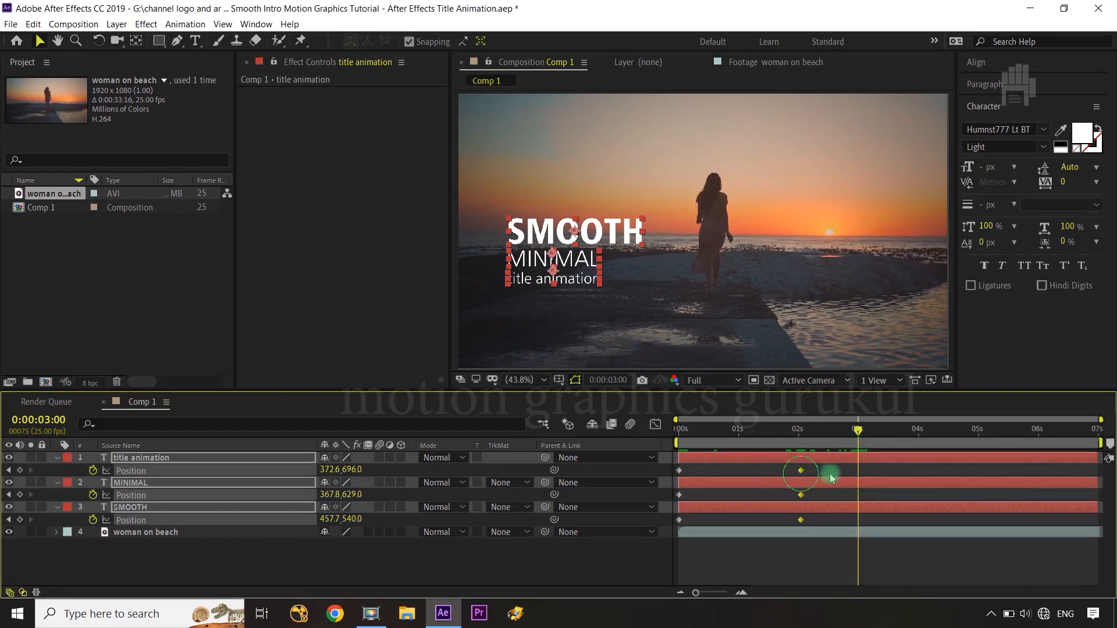
pyautogui.moveTo(830, 478); pyautogui.dragTo(858, 472)
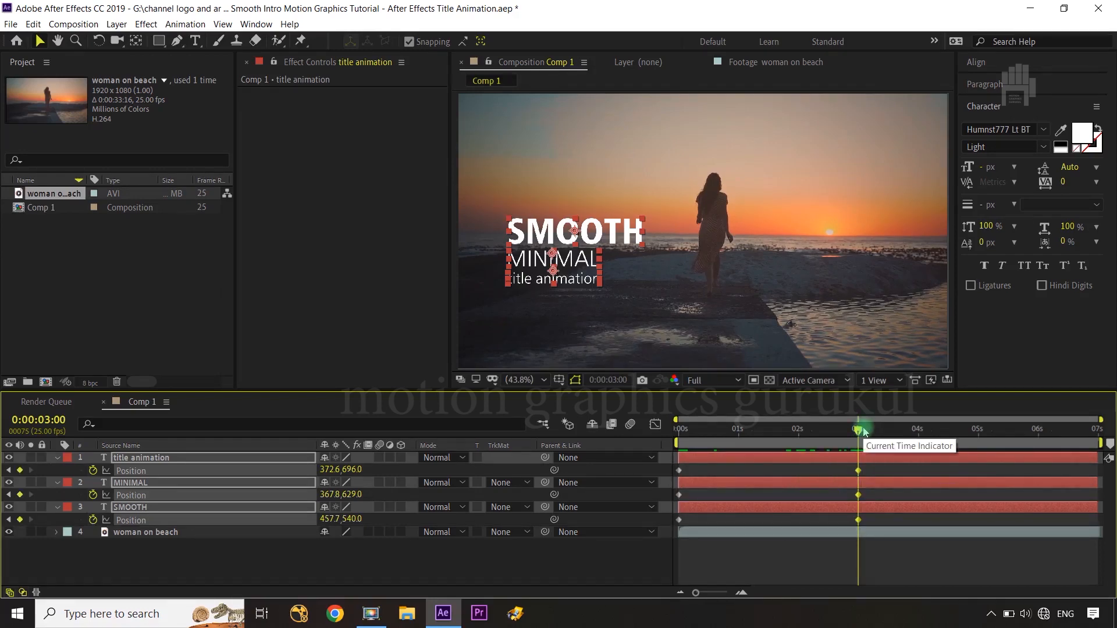
# At 0:00:00:00, lower all three text layers below the frame, to Y positions 1309 (title animation), 1242 (MINIMAL) and 1153 (SMOOTH).
pyautogui.moveTo(860, 430); pyautogui.dragTo(679, 430)
pyautogui.click(557, 548)
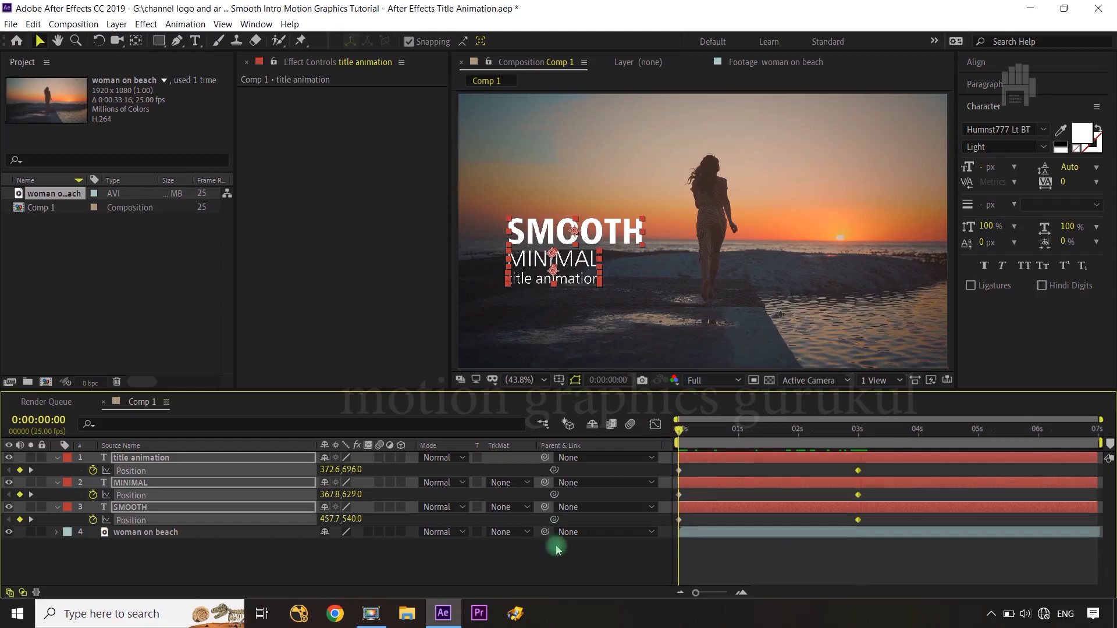
pyautogui.click(143, 458)
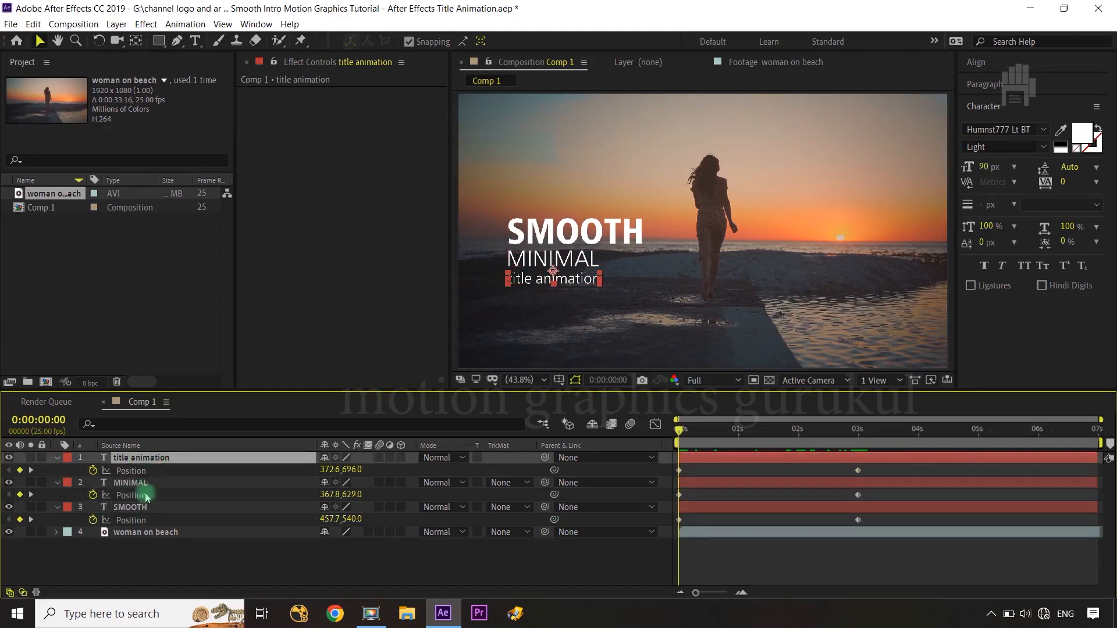
pyautogui.keyDown('shift'); pyautogui.click(142, 506); pyautogui.keyUp('shift')
pyautogui.press('p')
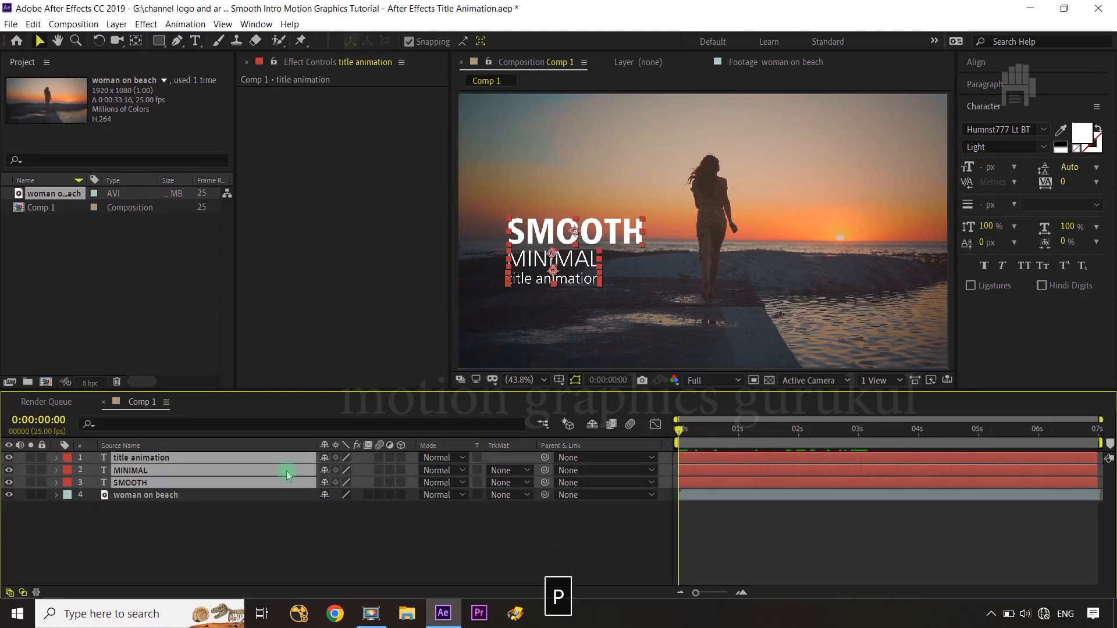
pyautogui.press('p')
pyautogui.moveTo(352, 470); pyautogui.dragTo(605, 466)
pyautogui.moveTo(355, 477); pyautogui.dragTo(560, 470)
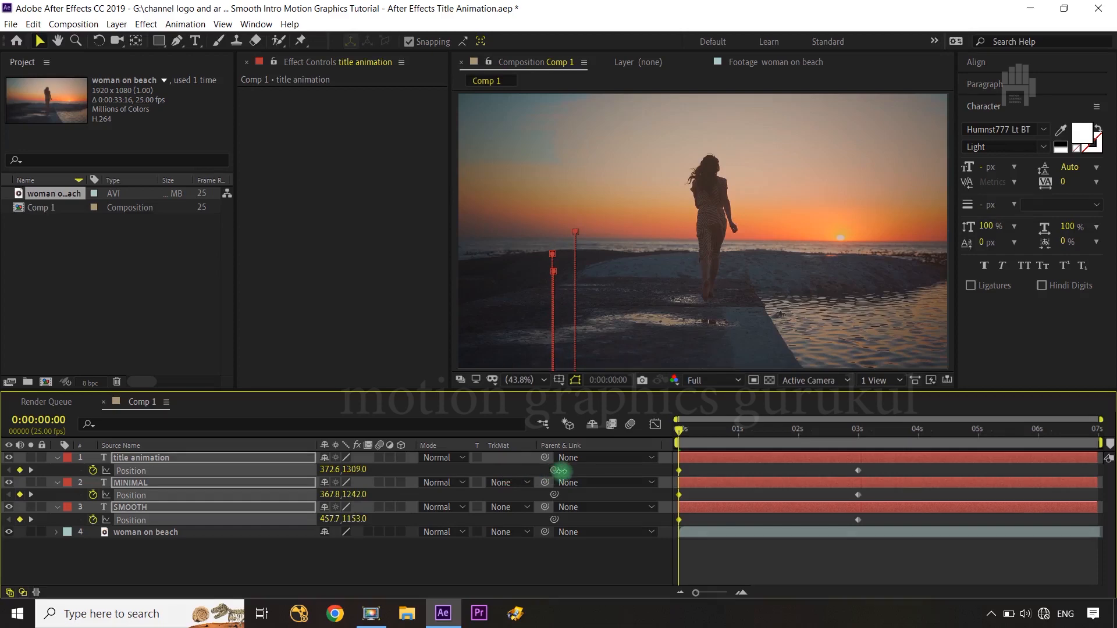
pyautogui.click(490, 563)
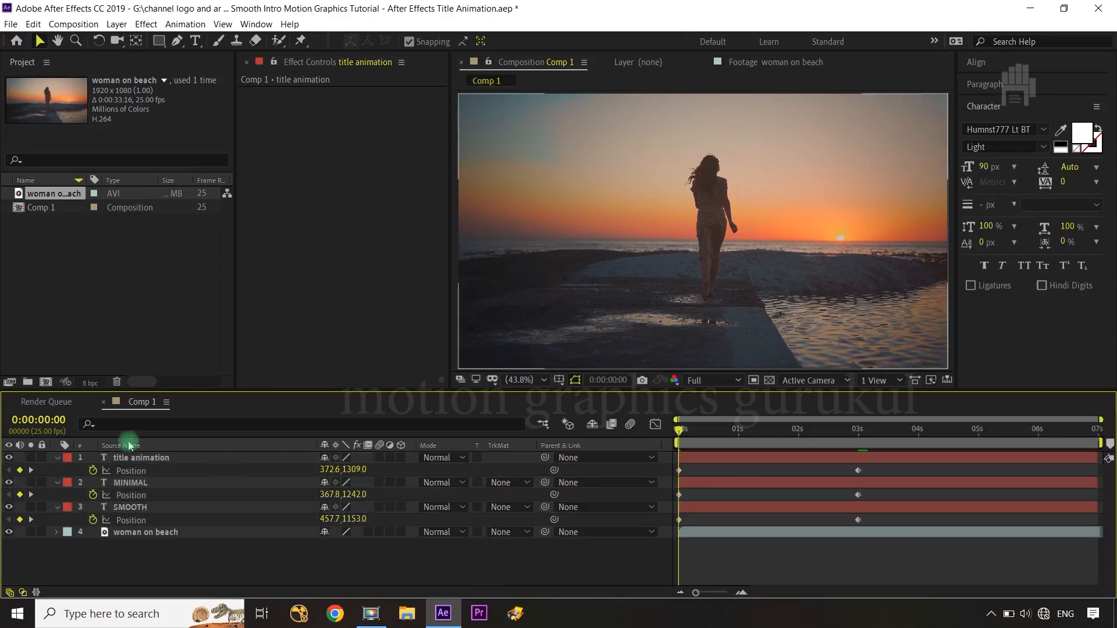
# Apply Easy Ease to all the Position keyframes and shape their speed graph to peak near the start and slow gradually toward 3 seconds.
pyautogui.moveTo(877, 469); pyautogui.dragTo(673, 522)
pyautogui.press('F9')
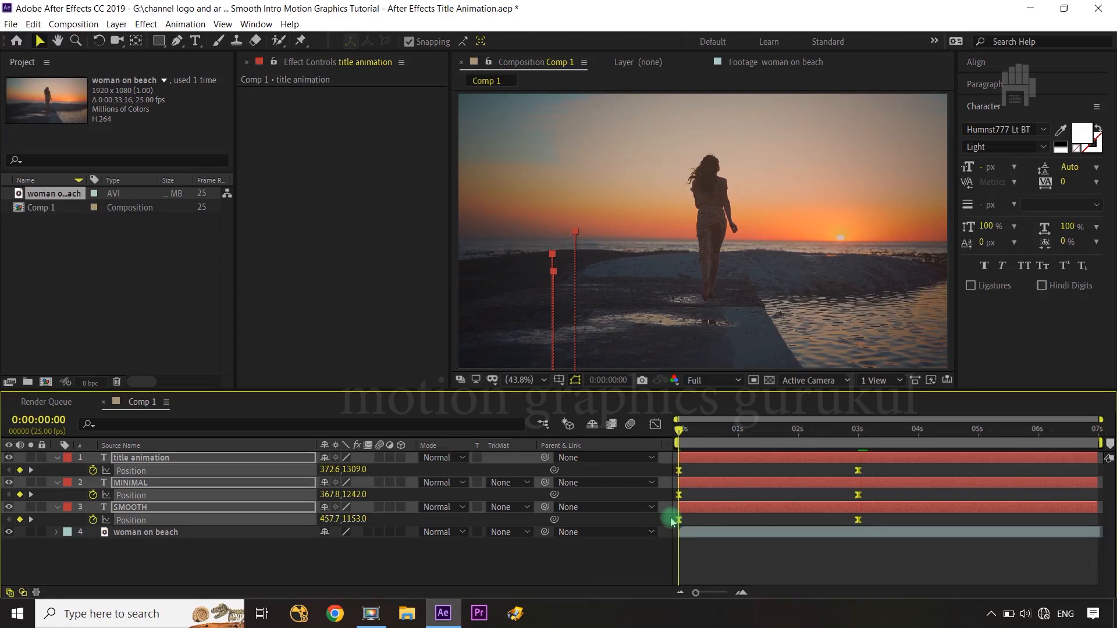
pyautogui.click(653, 427)
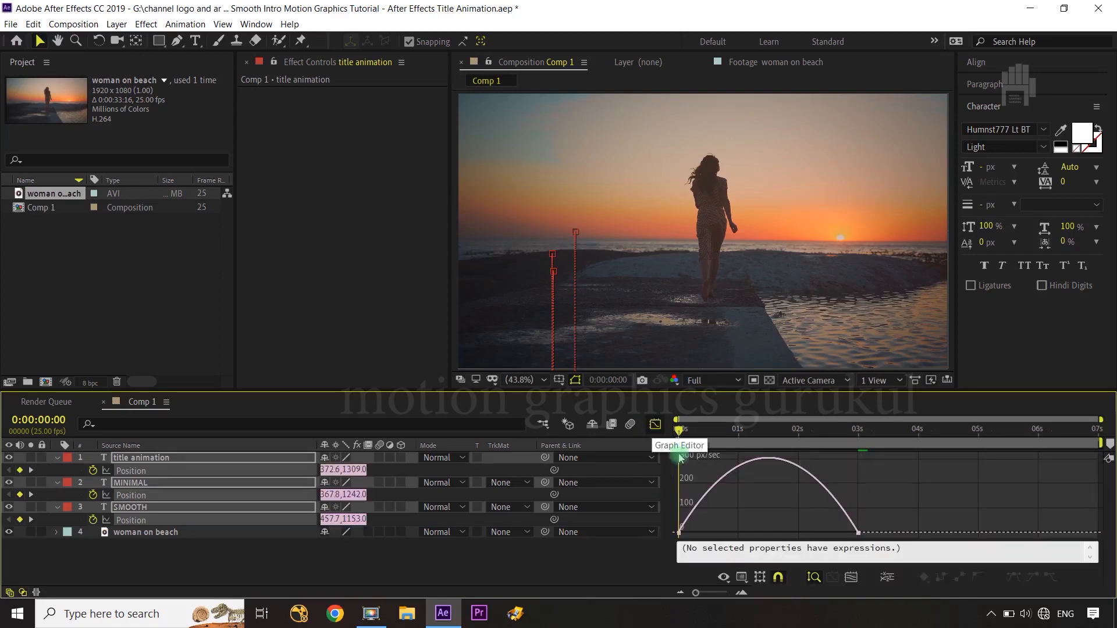
pyautogui.moveTo(885, 516); pyautogui.dragTo(685, 502)
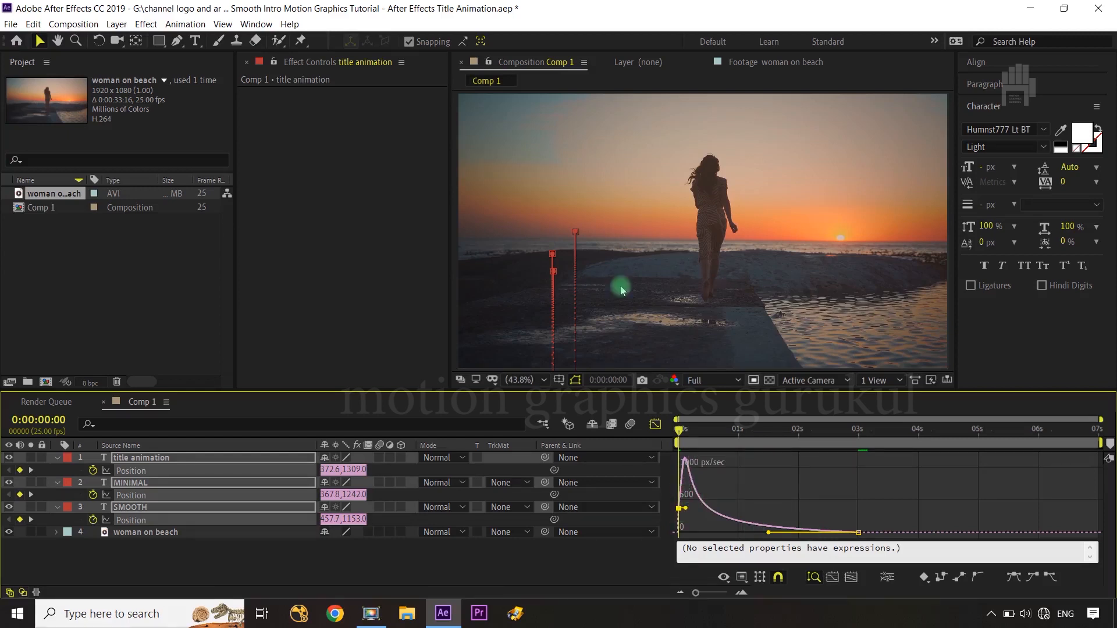
pyautogui.click(654, 425)
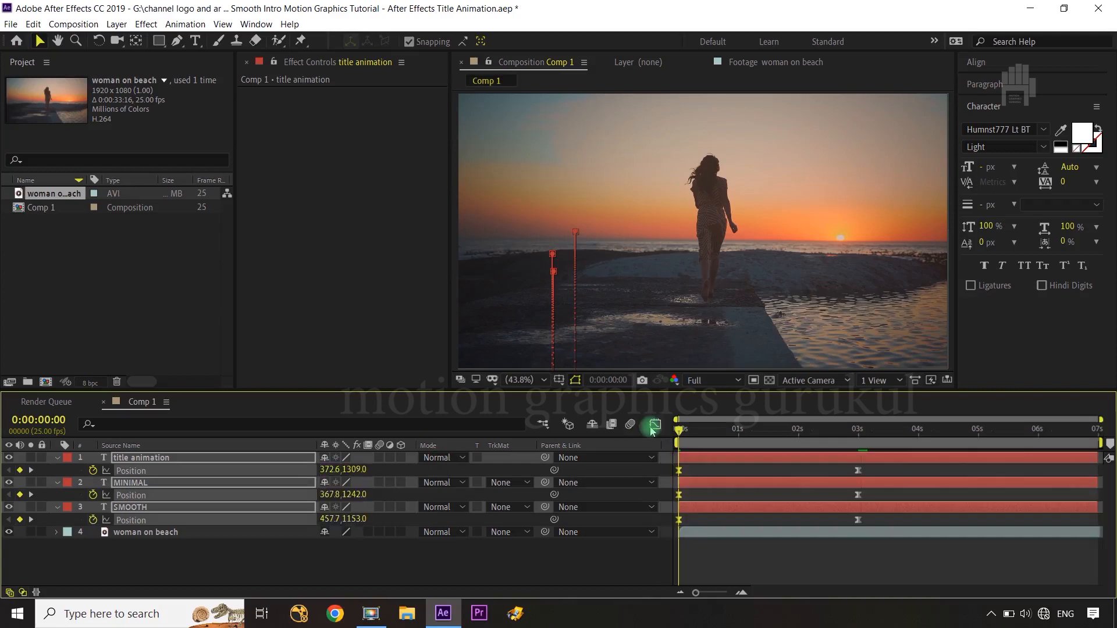
pyautogui.click(595, 569)
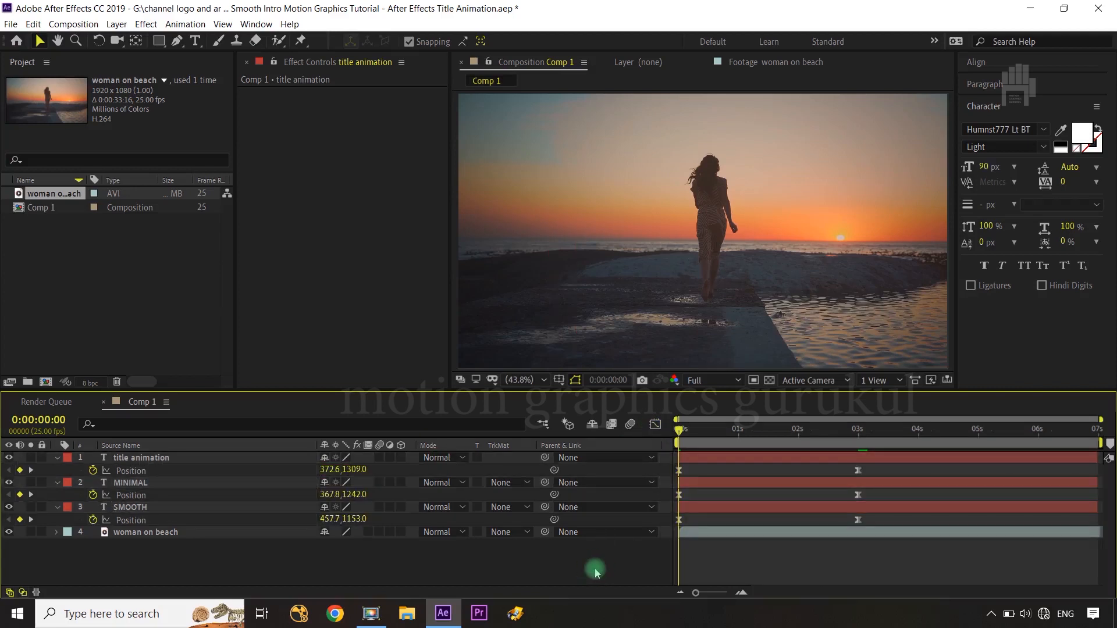
# Hide the title animation layer and delay the SMOOTH layer by three frames so it starts at 0:00:00:03.
pyautogui.click(32, 519)
pyautogui.click(10, 458)
pyautogui.click(145, 511)
pyautogui.hotkey('ctrl', 'Right')
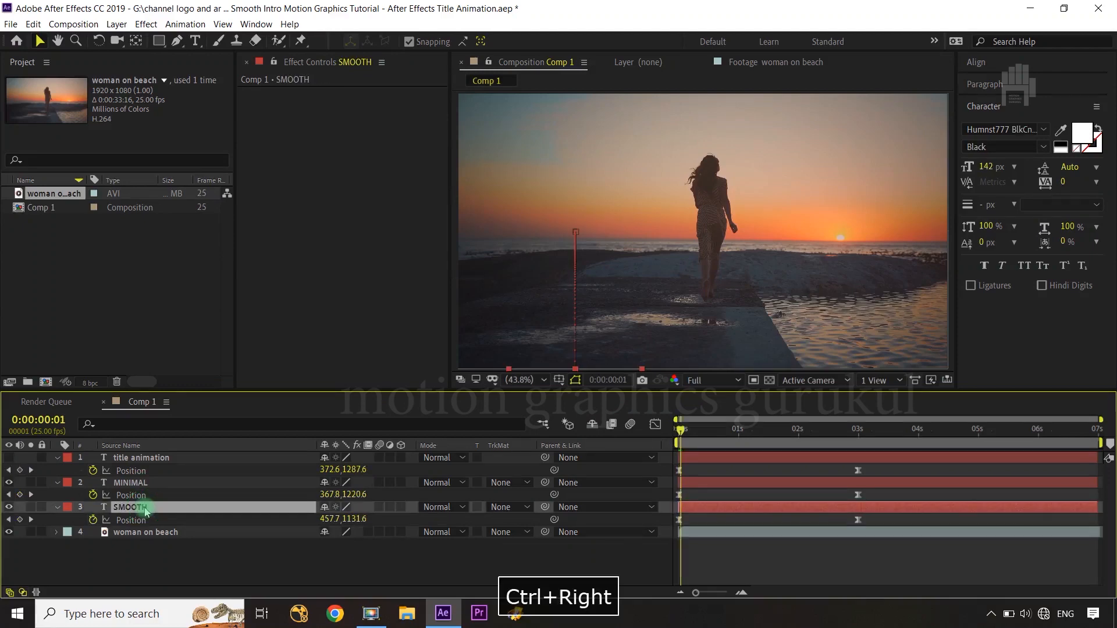
pyautogui.hotkey('ctrl', 'Right')
pyautogui.hotkey('ctrl', 'Right')
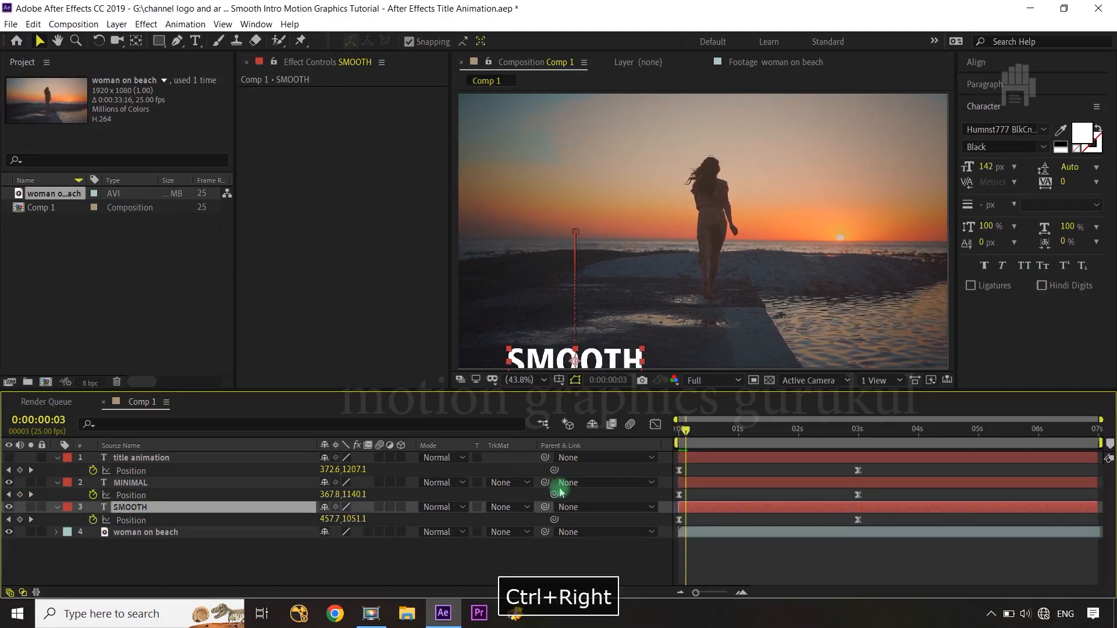
pyautogui.moveTo(724, 512); pyautogui.dragTo(726, 512)
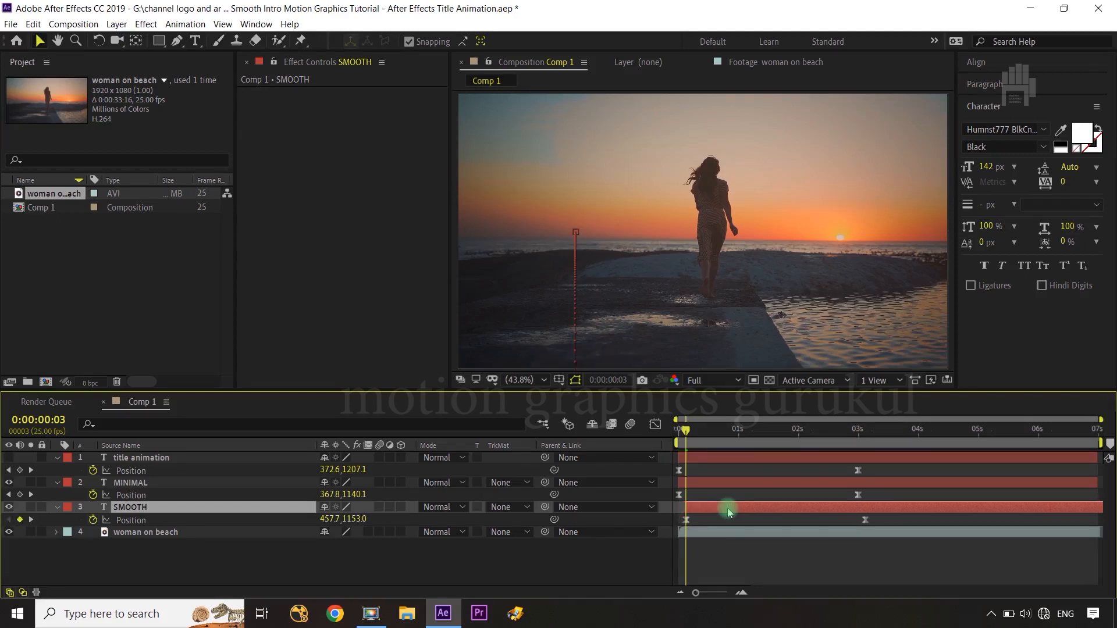
pyautogui.click(645, 545)
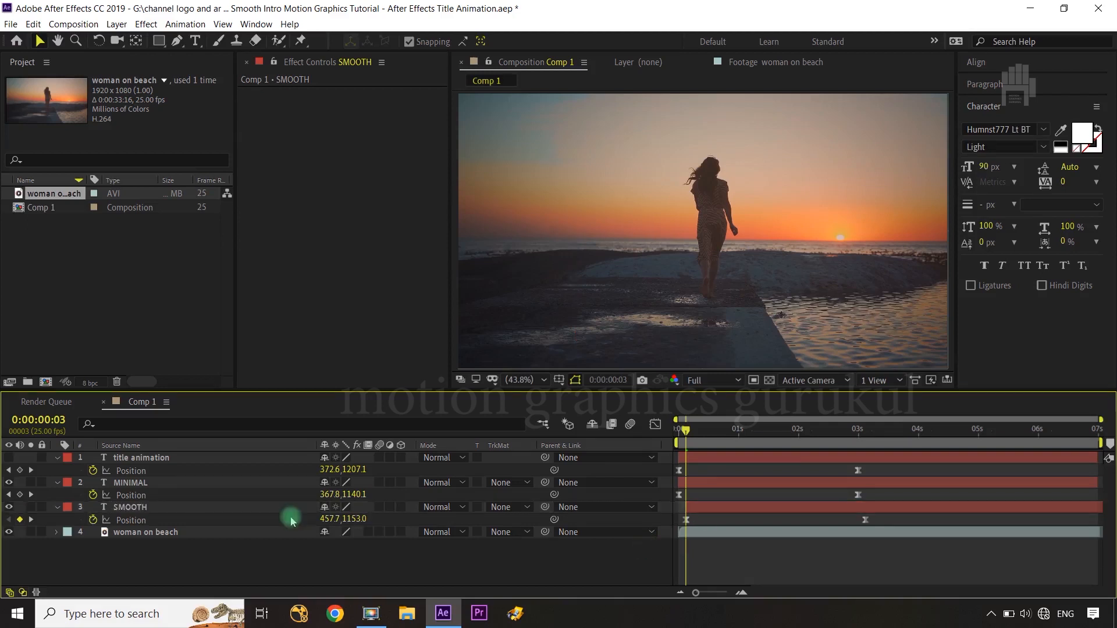
# At 0:00:03:03, draw an orange rectangle covering the SMOOTH and MINIMAL text and place its layer directly beneath the SMOOTH layer.
pyautogui.moveTo(693, 433); pyautogui.dragTo(679, 434)
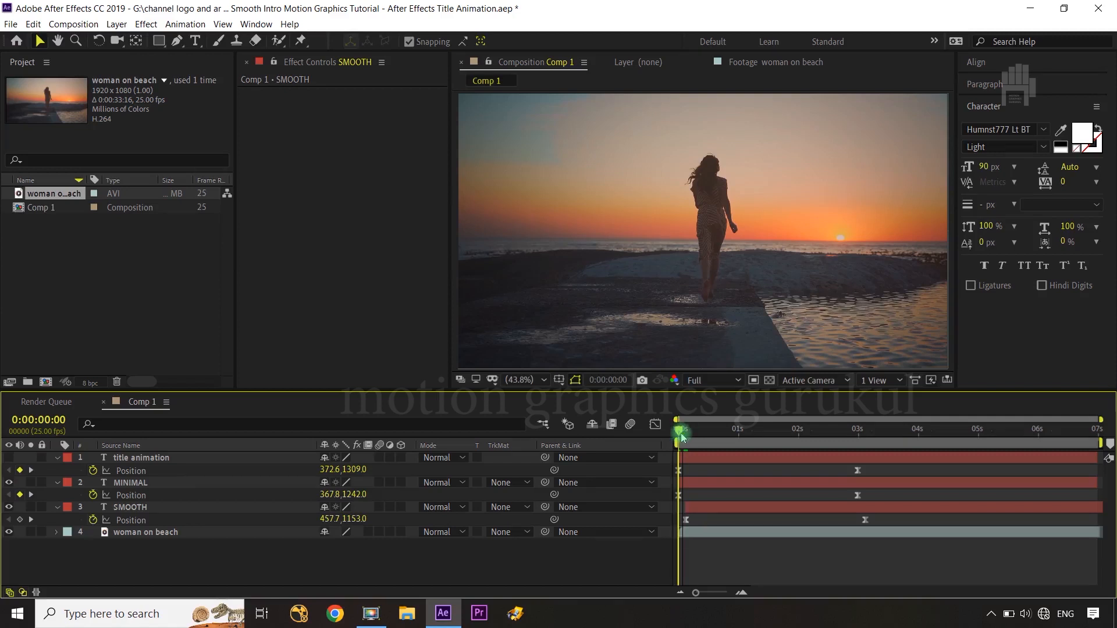
pyautogui.moveTo(682, 436); pyautogui.dragTo(861, 445)
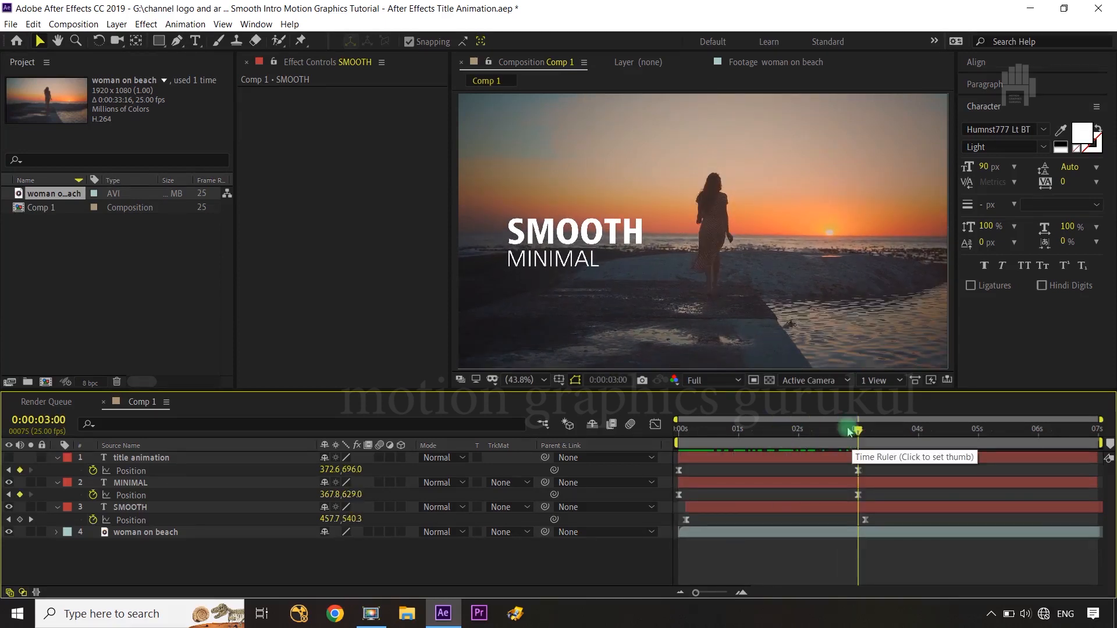
pyautogui.moveTo(858, 429); pyautogui.dragTo(866, 435)
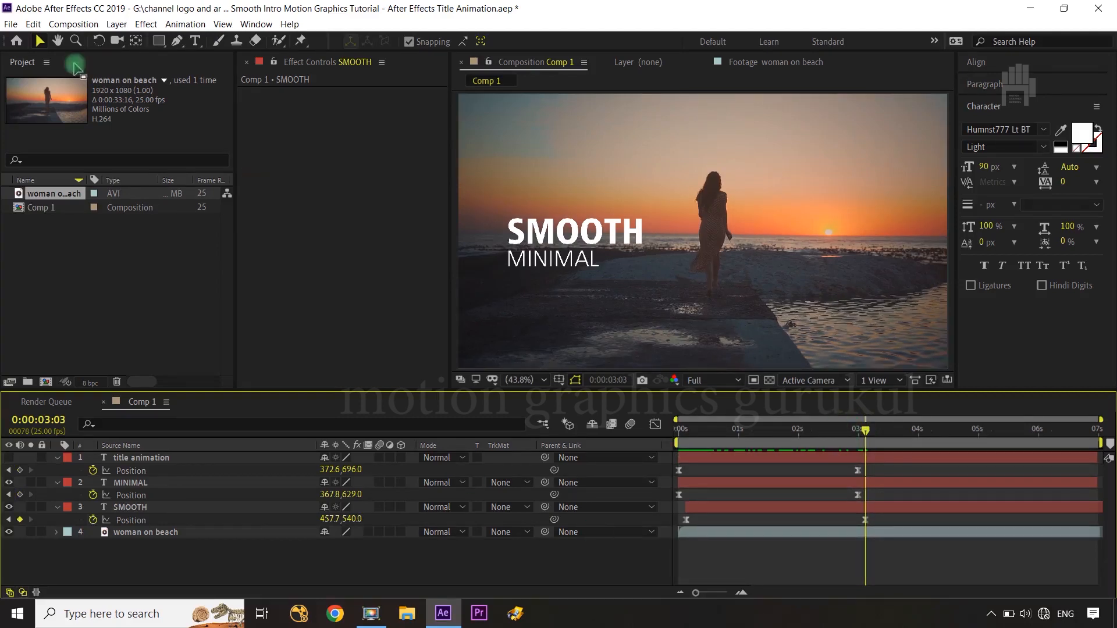
pyautogui.click(158, 40)
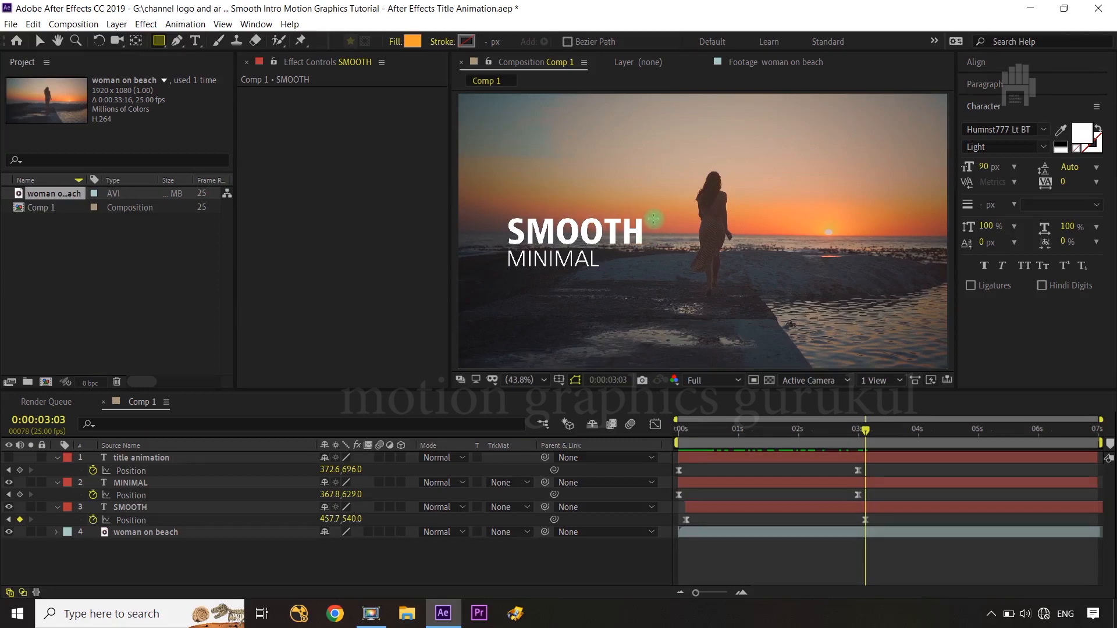
pyautogui.moveTo(652, 219); pyautogui.dragTo(802, 266)
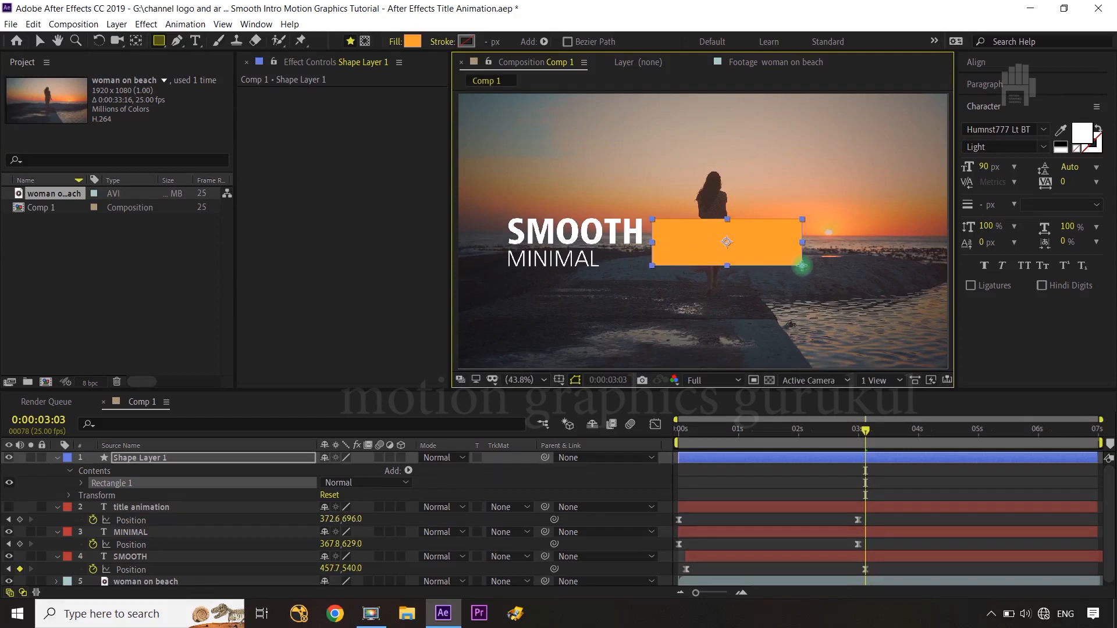
pyautogui.hotkey('ctrl', 'z')
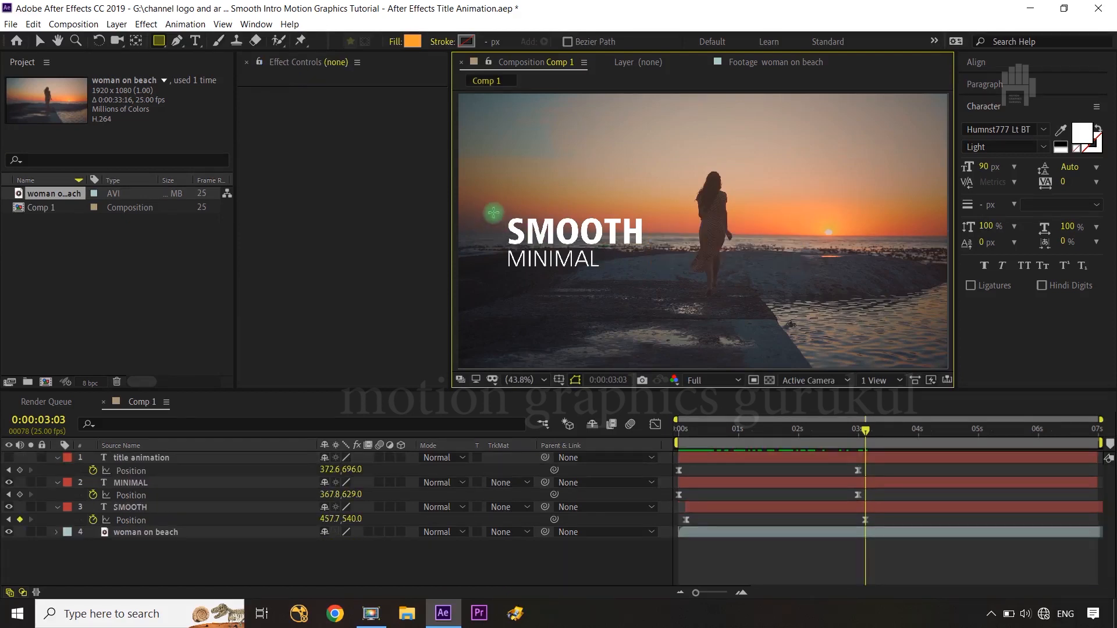
pyautogui.moveTo(492, 215); pyautogui.dragTo(674, 271)
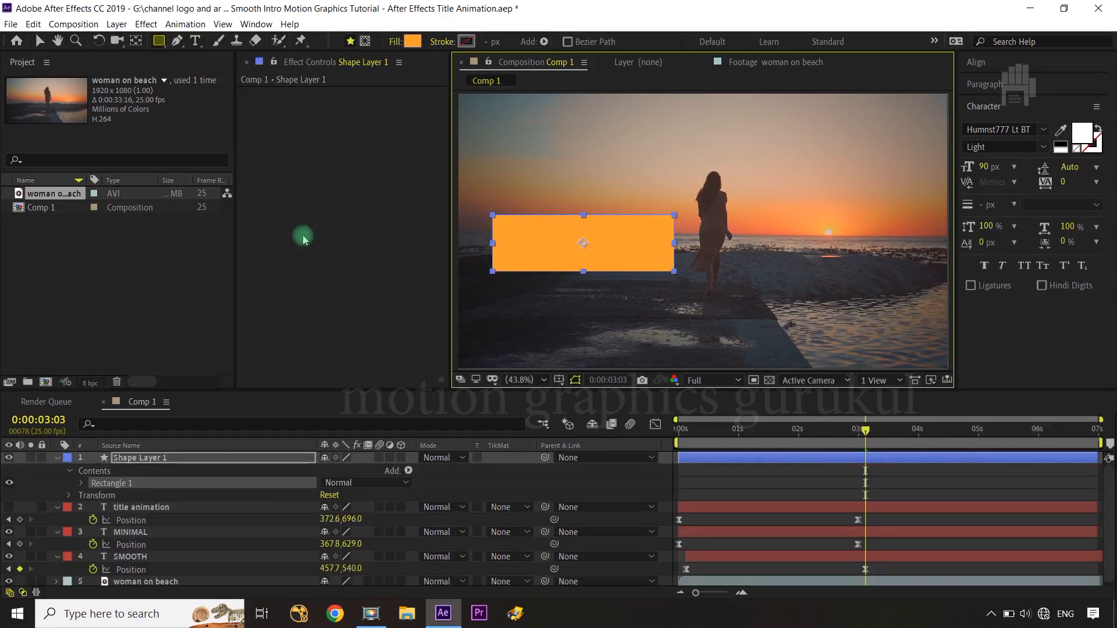
pyautogui.moveTo(166, 464); pyautogui.dragTo(158, 574)
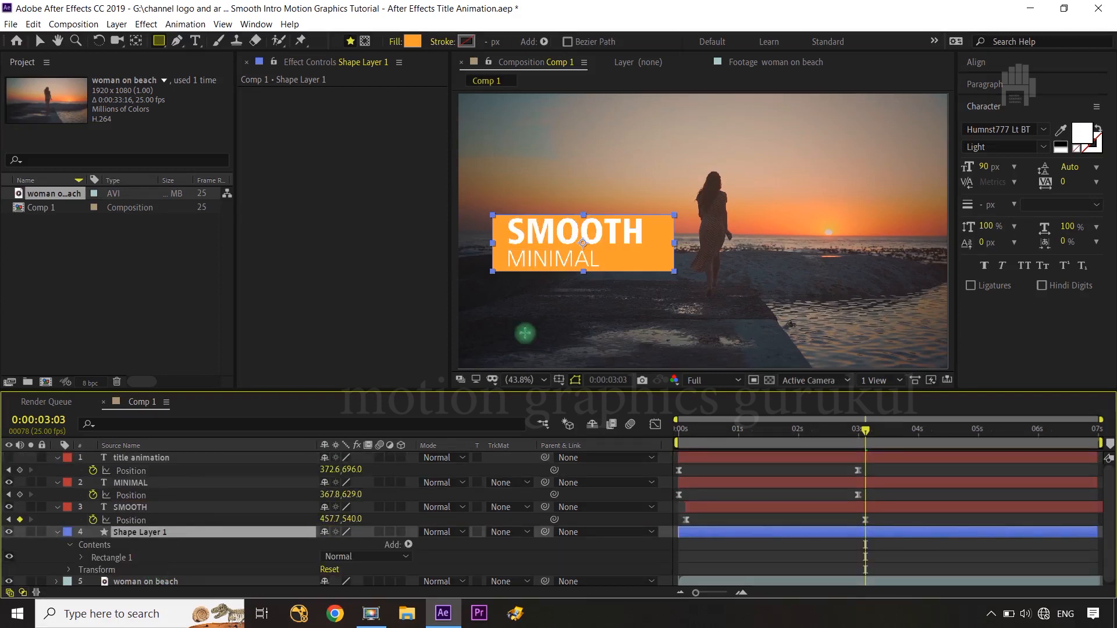
# Nudge the orange rectangle slightly upward behind the SMOOTH and MINIMAL text.
pyautogui.scroll(1, 588, 317)
pyautogui.moveTo(625, 317); pyautogui.dragTo(676, 319)
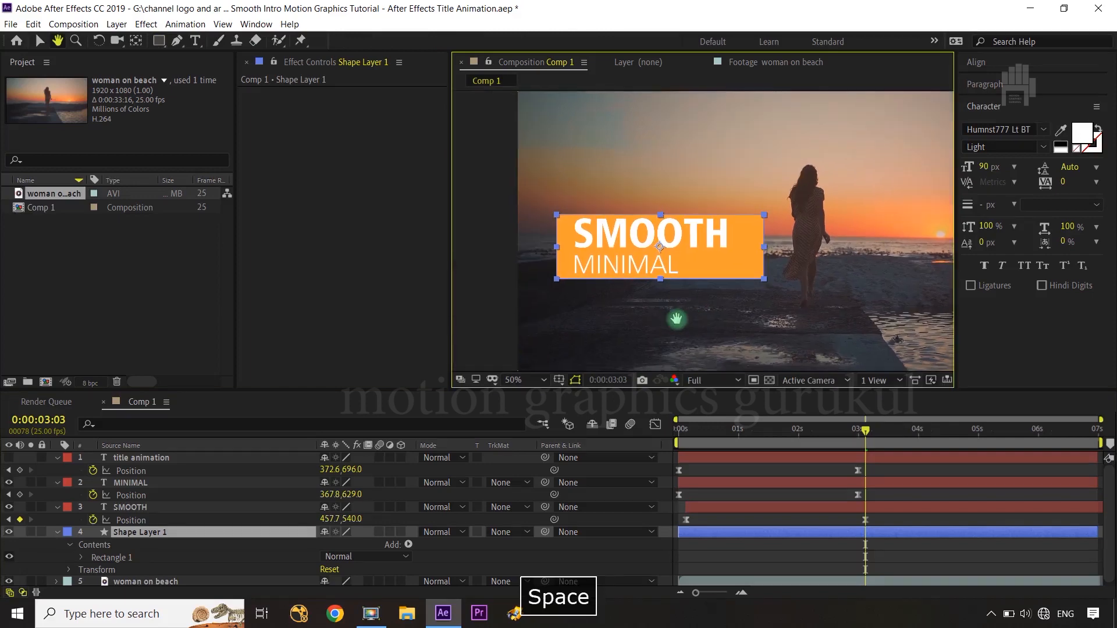
pyautogui.scroll(1, 676, 319)
pyautogui.press('space')
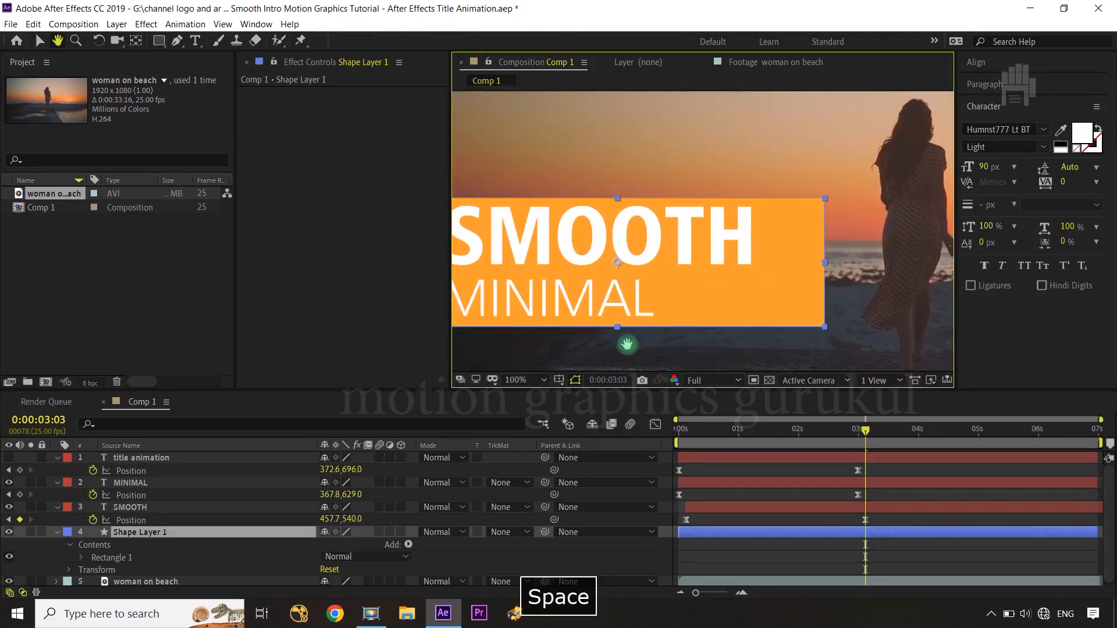
pyautogui.moveTo(626, 345); pyautogui.dragTo(725, 331)
pyautogui.click(608, 469)
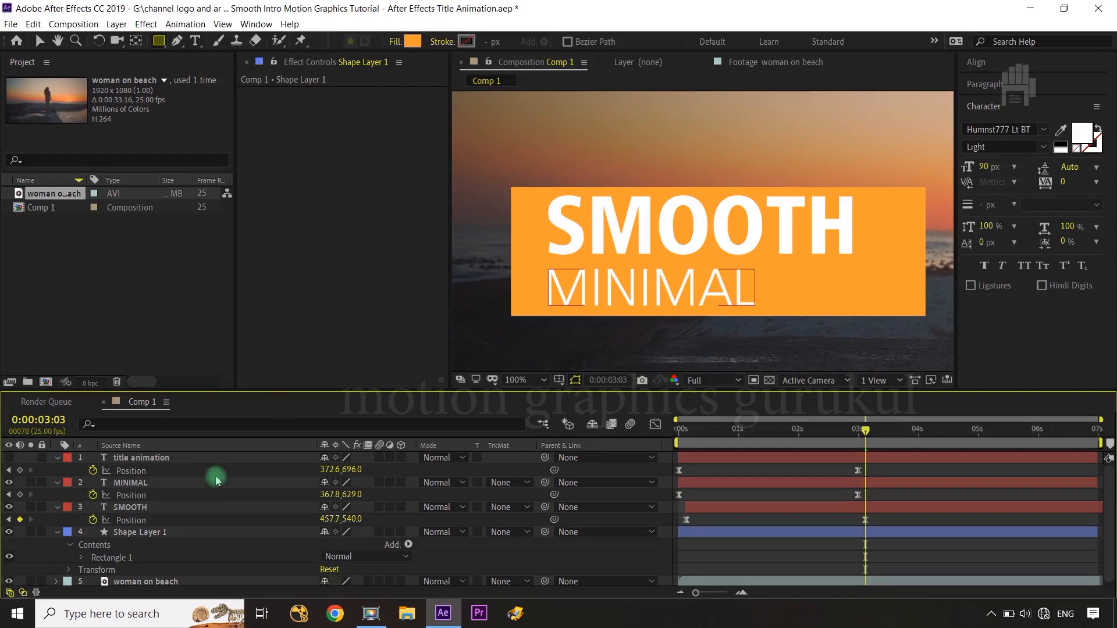
pyautogui.click(175, 535)
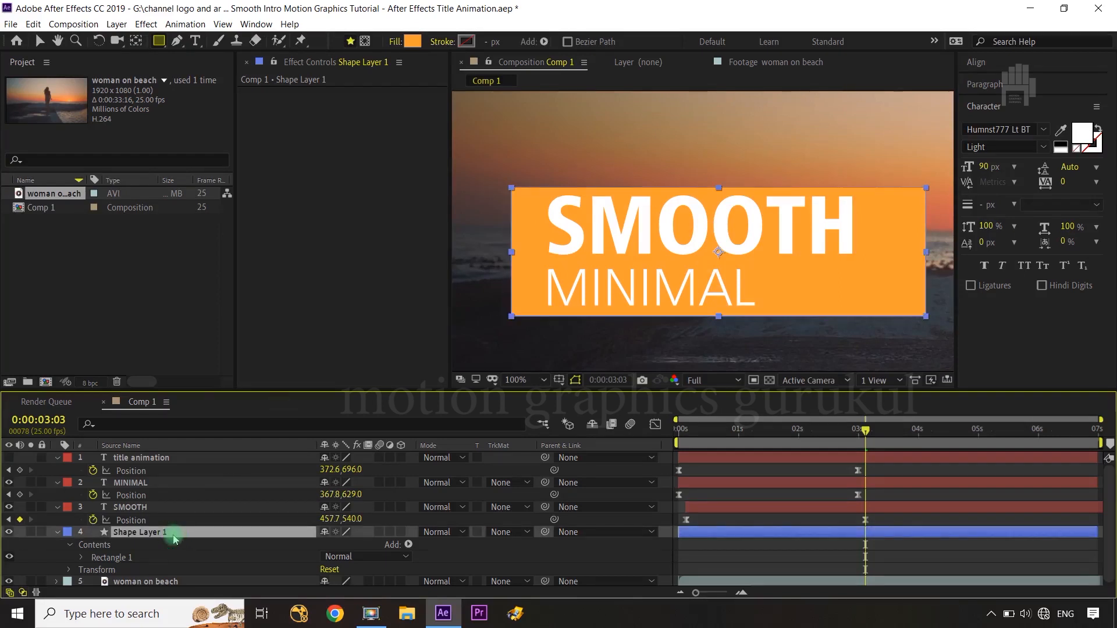
pyautogui.press('Up')
pyautogui.press('Up')
pyautogui.click(499, 555)
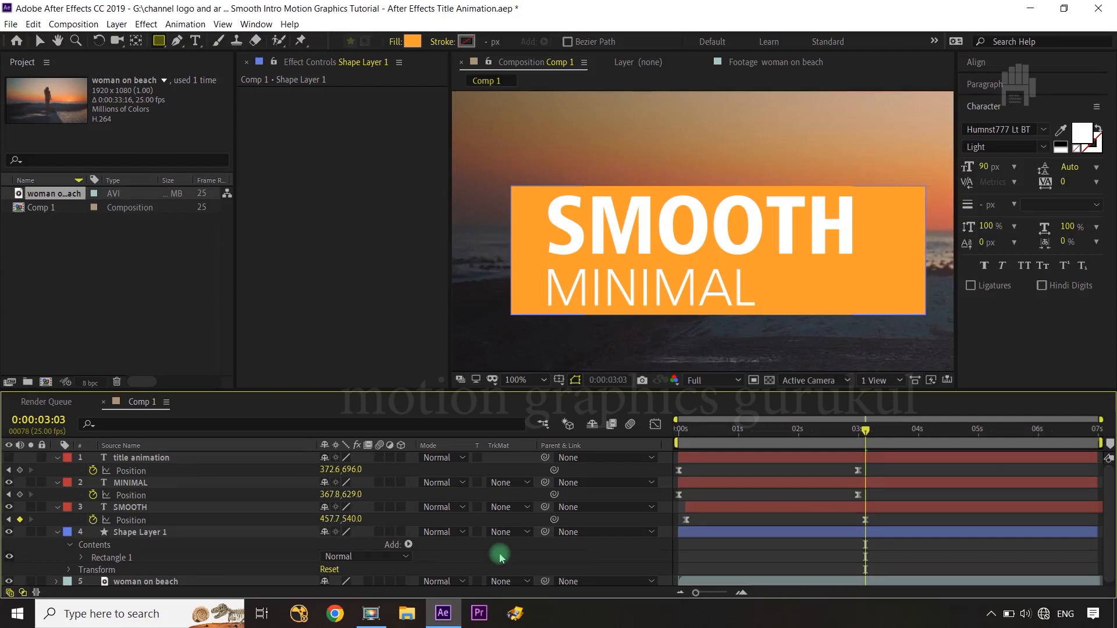
# Rename the rectangle's shape layer as line and move its anchor point to the middle of the rectangle's left edge.
pyautogui.click(142, 535)
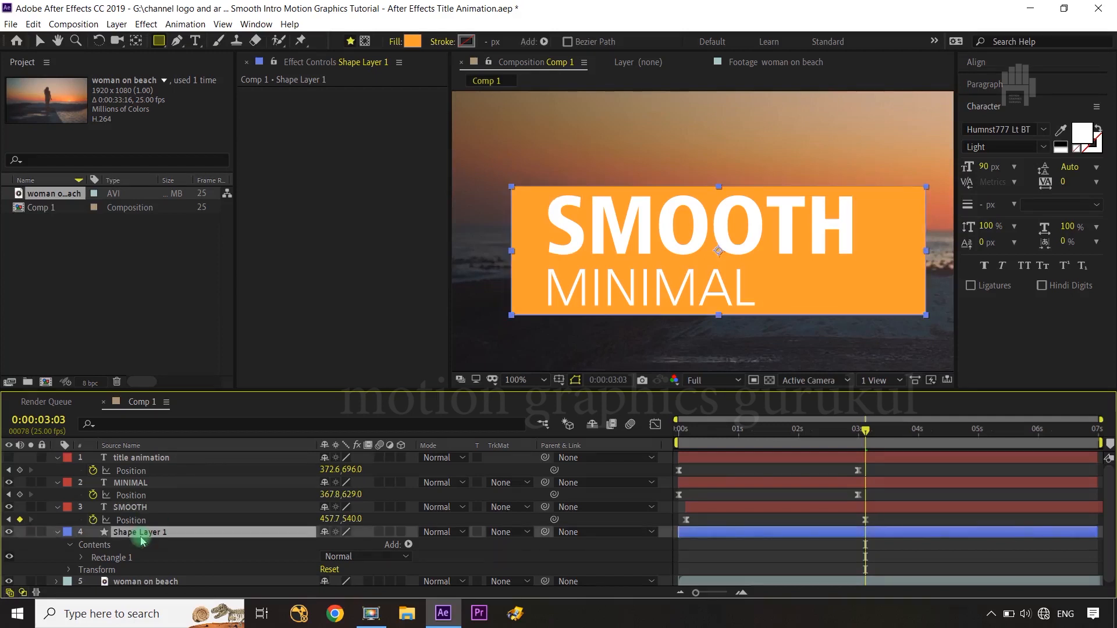
pyautogui.press('Return')
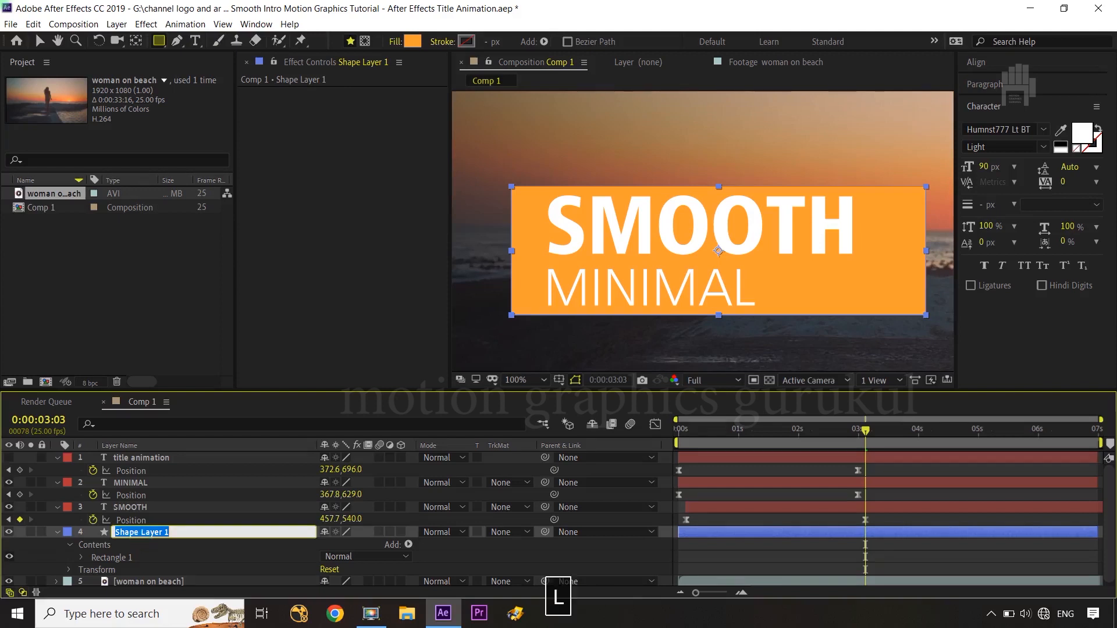
pyautogui.write('line')
pyautogui.press('Return')
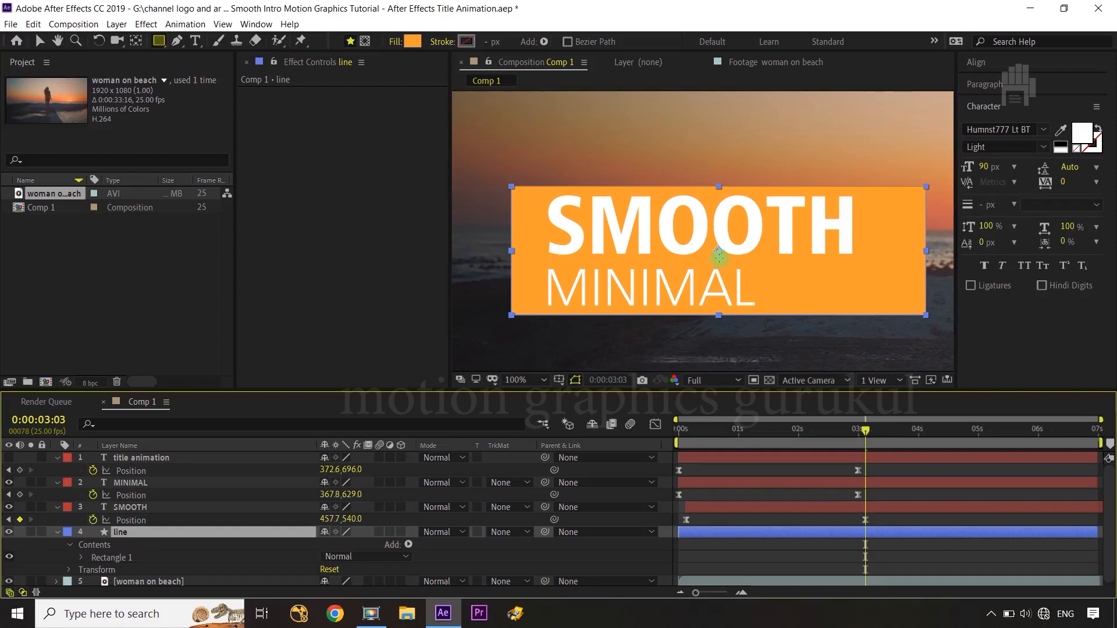
pyautogui.press('y')
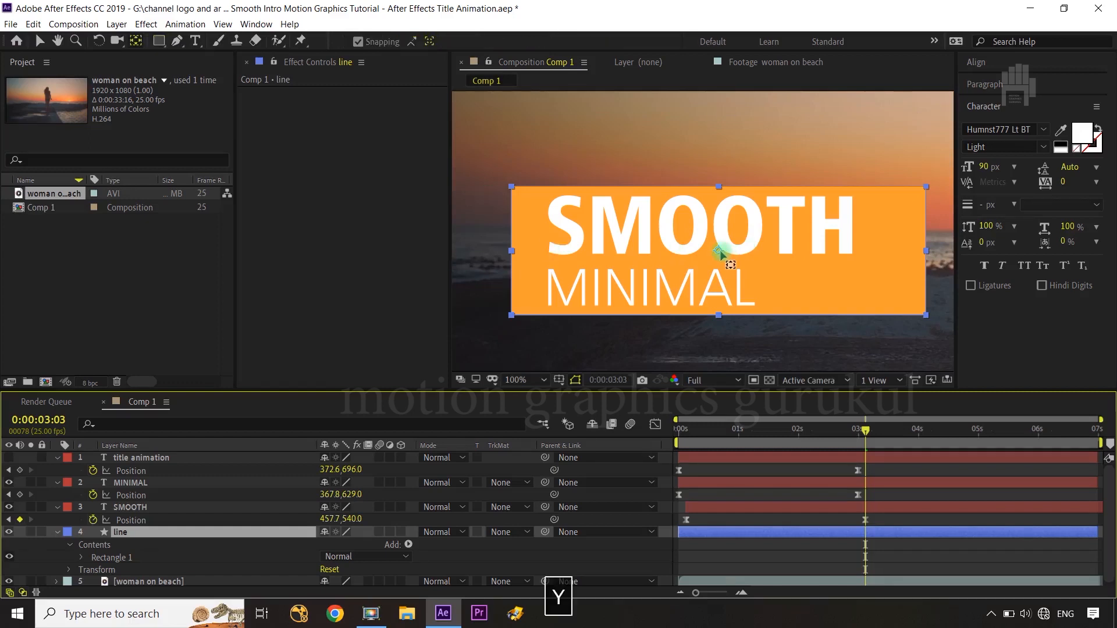
pyautogui.moveTo(719, 251); pyautogui.dragTo(515, 253)
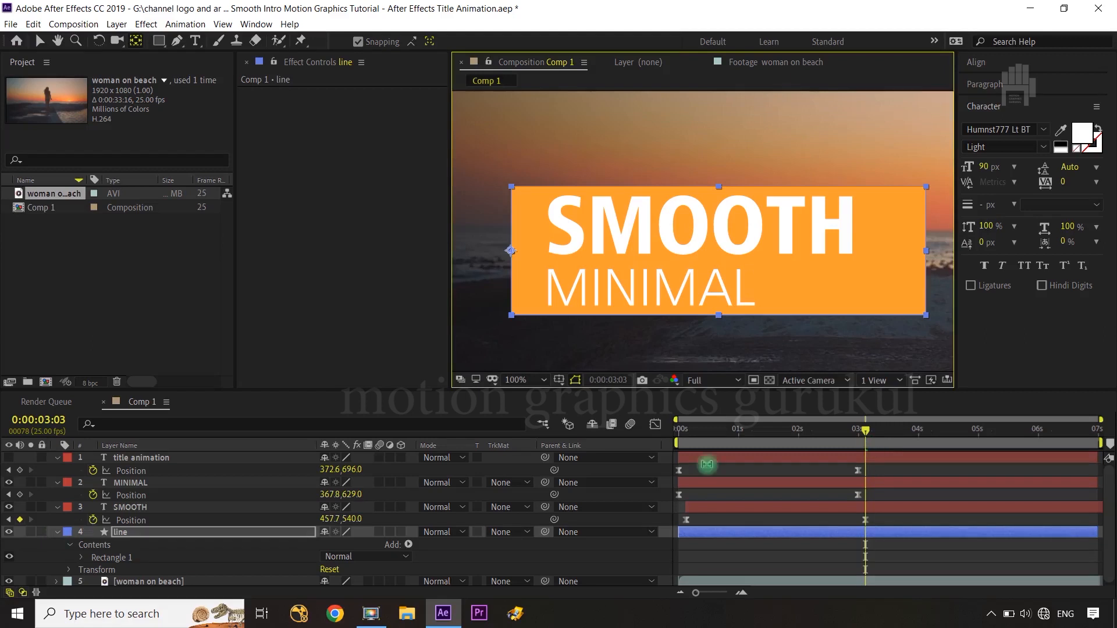
# Add Position and Scale keyframes to the line layer at 0:00:00:00 and 0:00:03:00.
pyautogui.click(158, 534)
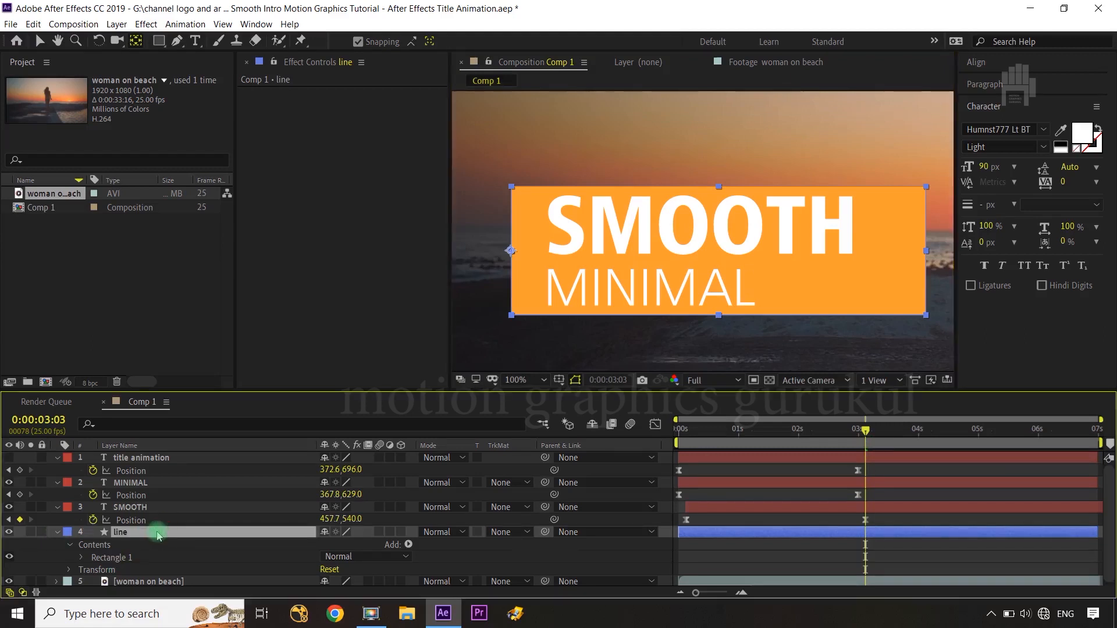
pyautogui.press('p')
pyautogui.hotkey('shift', 's')
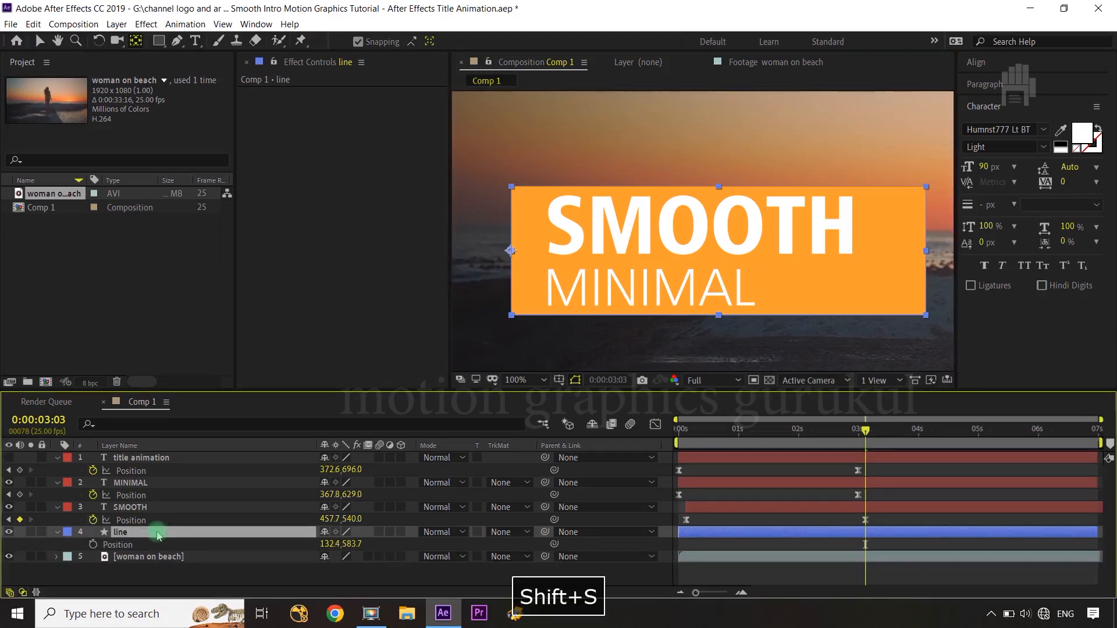
pyautogui.moveTo(865, 431); pyautogui.dragTo(667, 454)
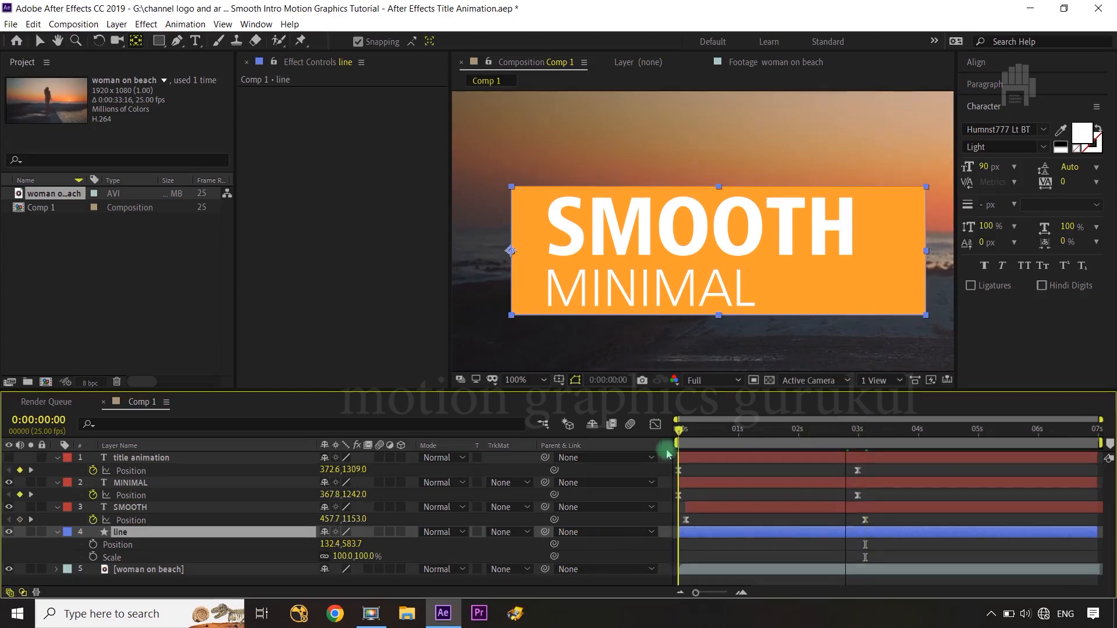
pyautogui.click(93, 544)
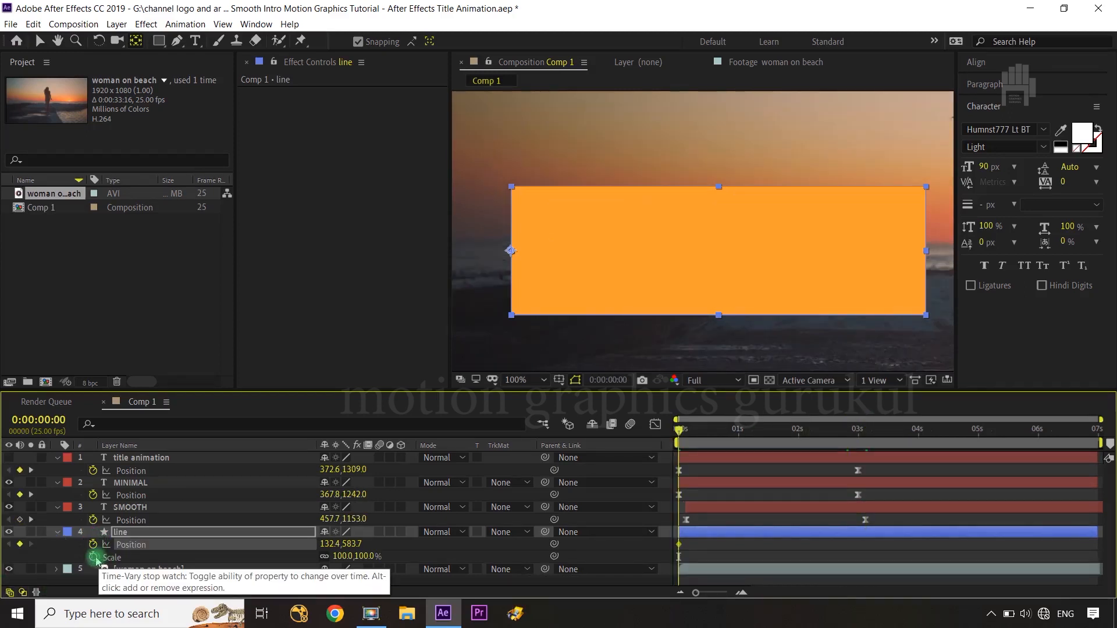
pyautogui.click(93, 557)
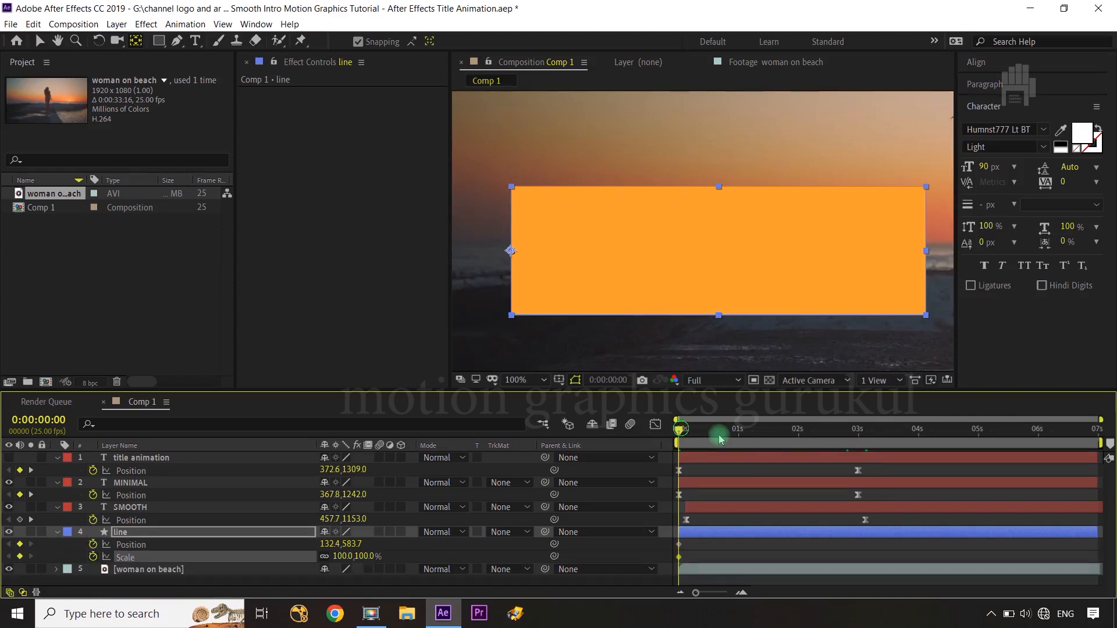
pyautogui.moveTo(720, 439); pyautogui.dragTo(858, 442)
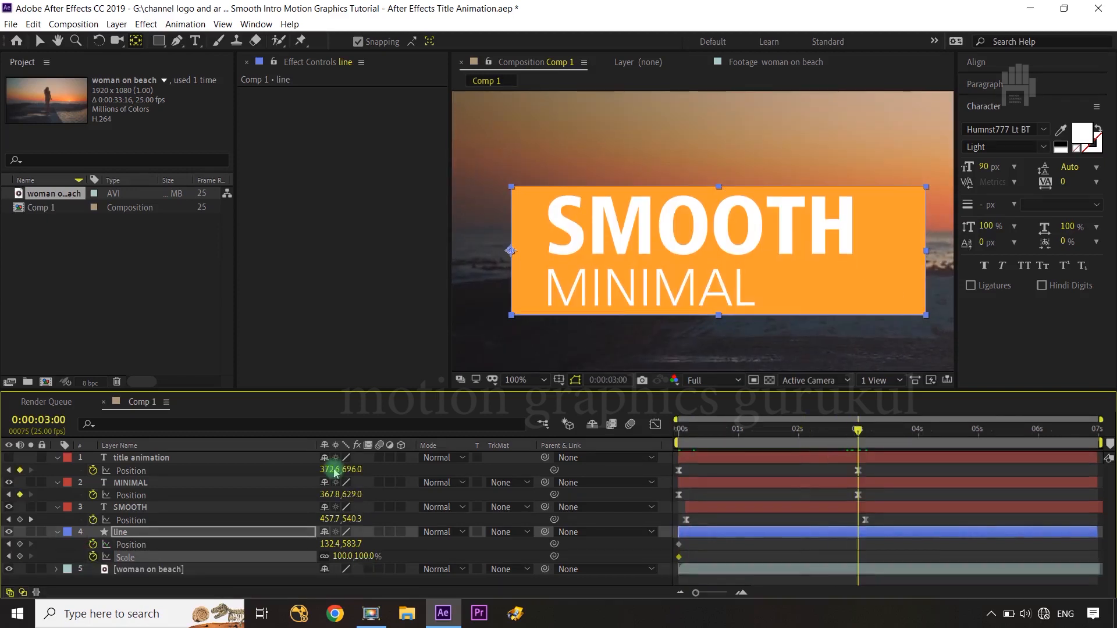
pyautogui.click(21, 545)
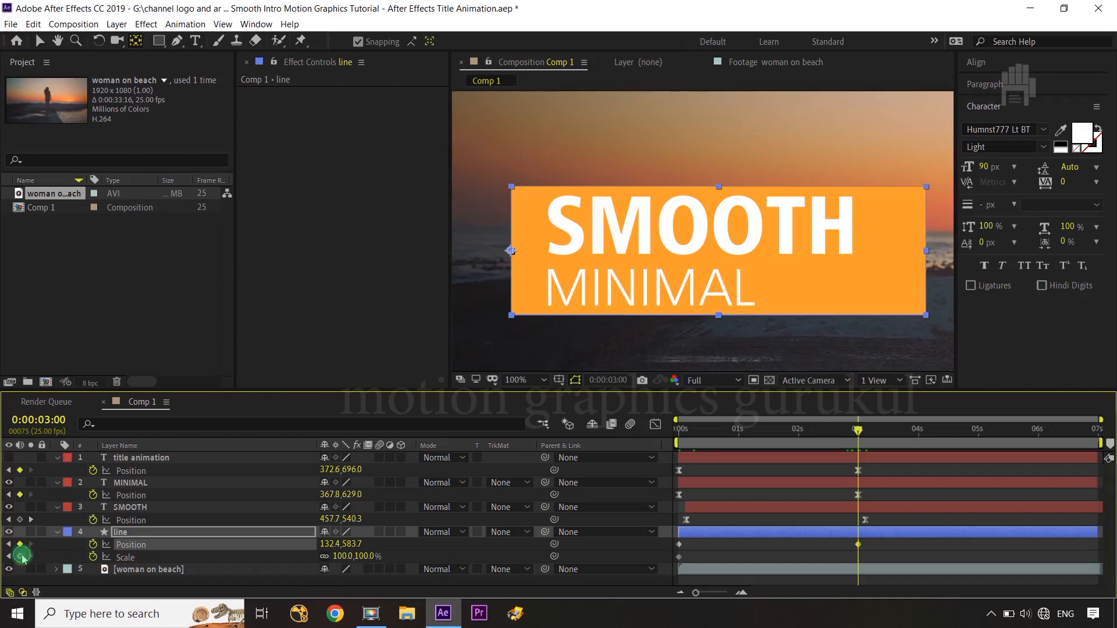
pyautogui.click(21, 557)
# At 0:00:00:00, shift the line layer horizontally to an X position of 854.4.
pyautogui.press('Home')
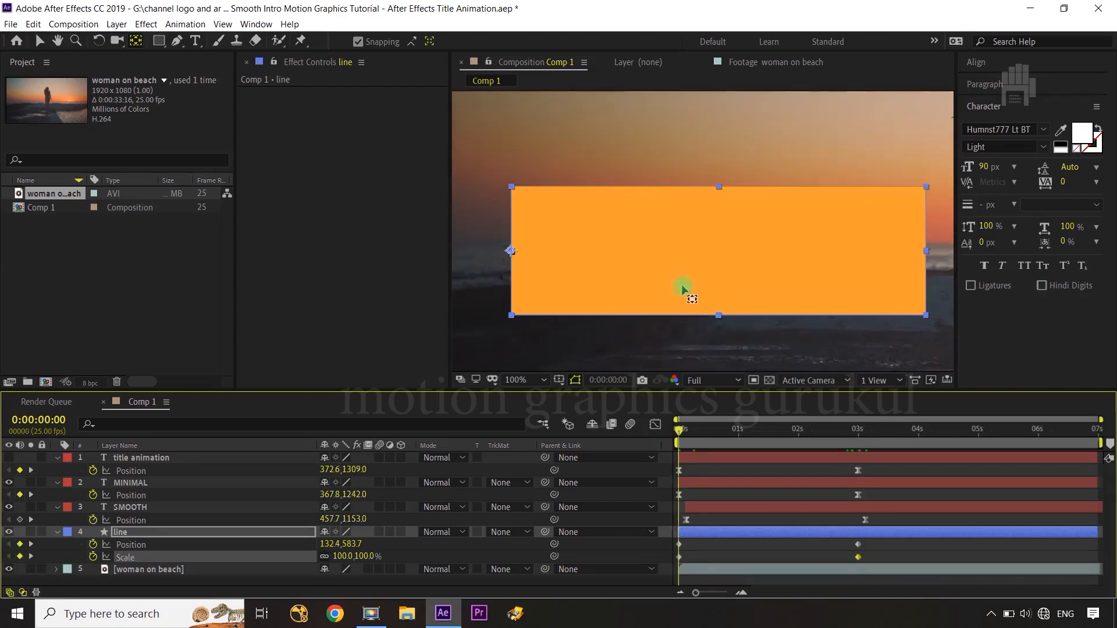
pyautogui.hotkey('shift', '/')
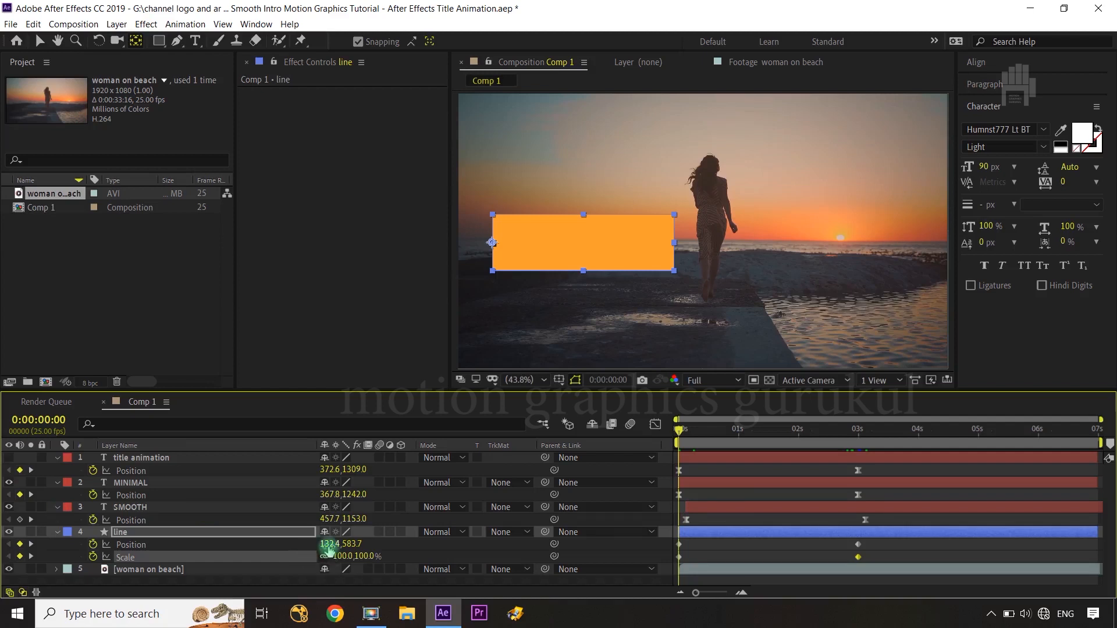
pyautogui.moveTo(326, 545); pyautogui.dragTo(776, 468)
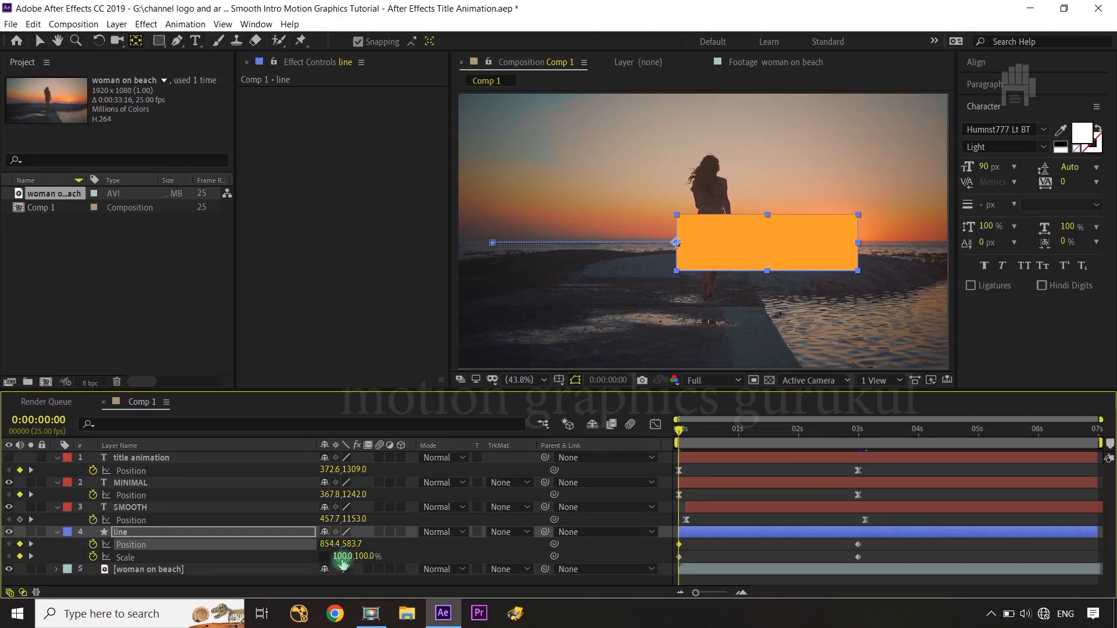
# Unlink the line layer's Scale dimensions and set its horizontal scale to 6% at 0:00:03:00.
pyautogui.click(399, 543)
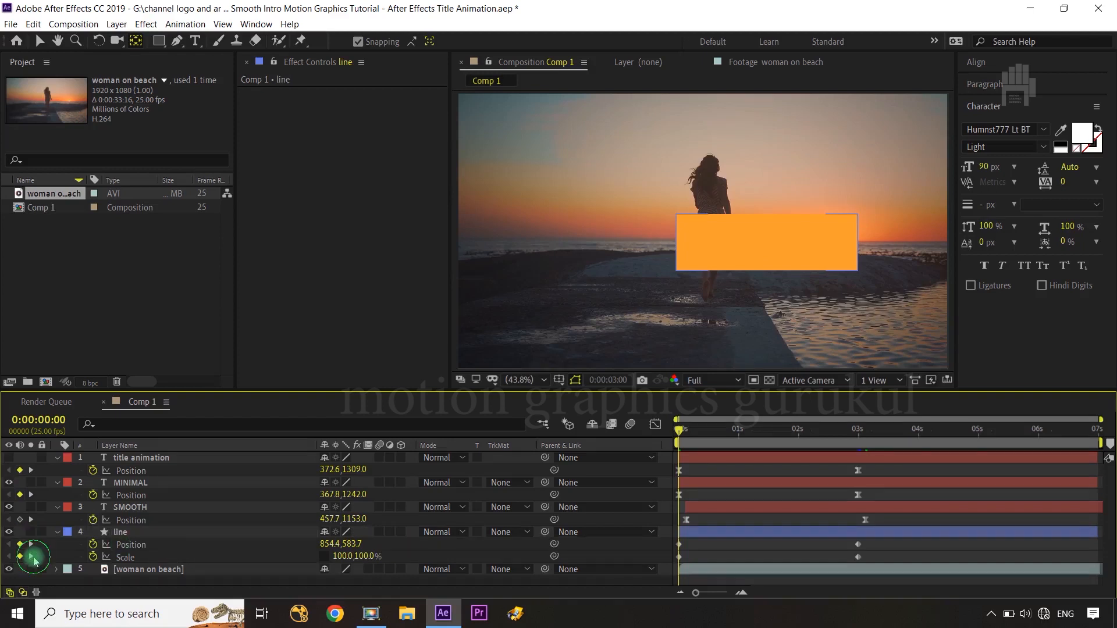
pyautogui.click(32, 557)
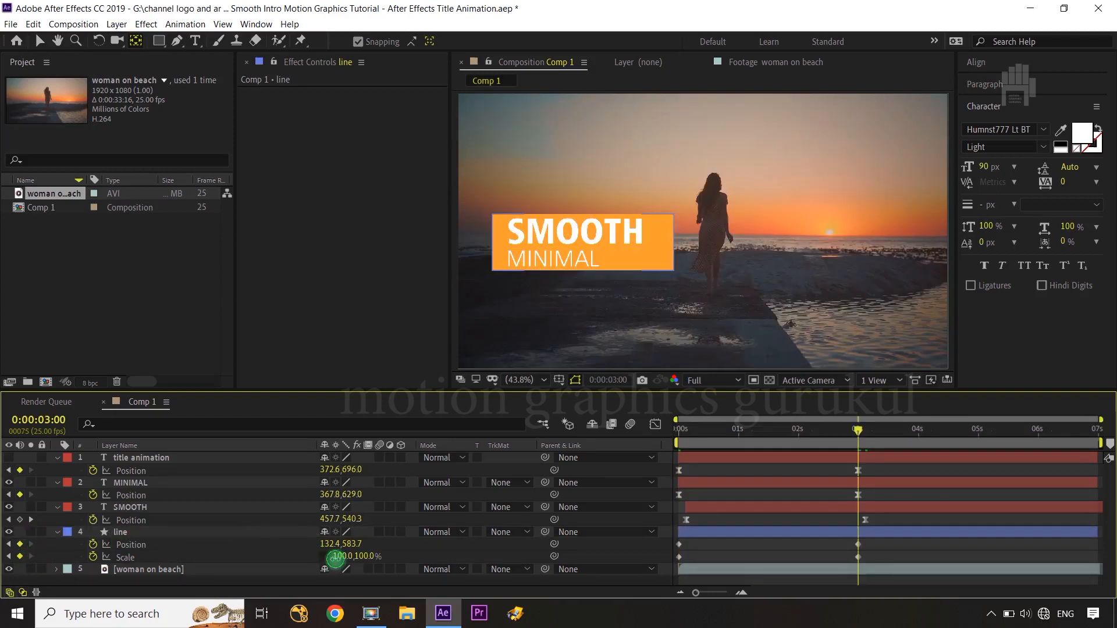
pyautogui.moveTo(336, 558); pyautogui.dragTo(262, 554)
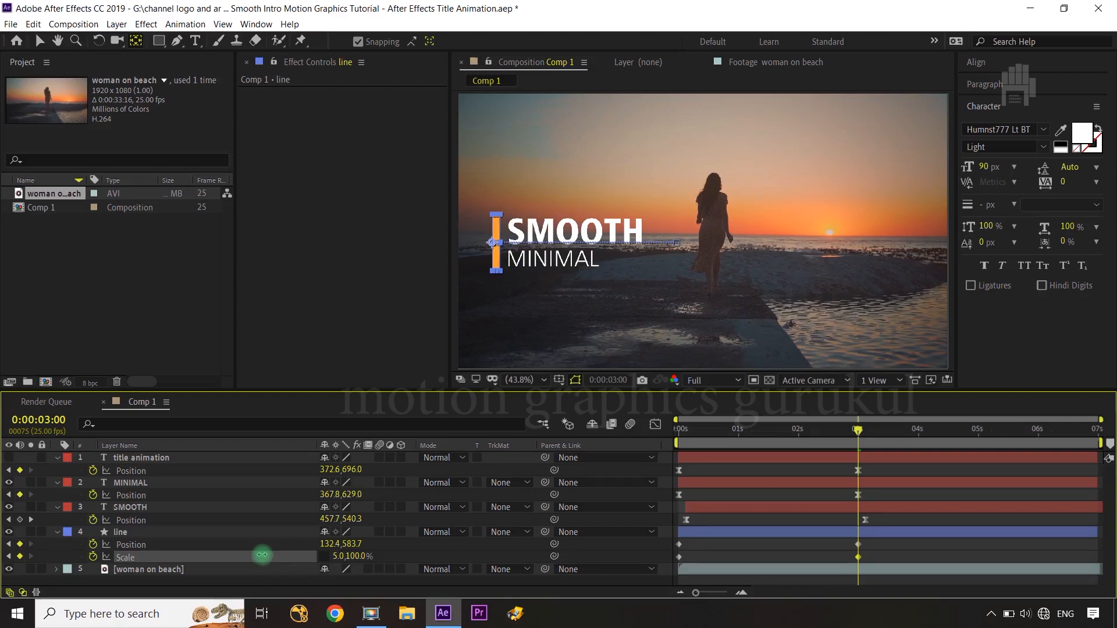
pyautogui.click(423, 553)
pyautogui.click(423, 553)
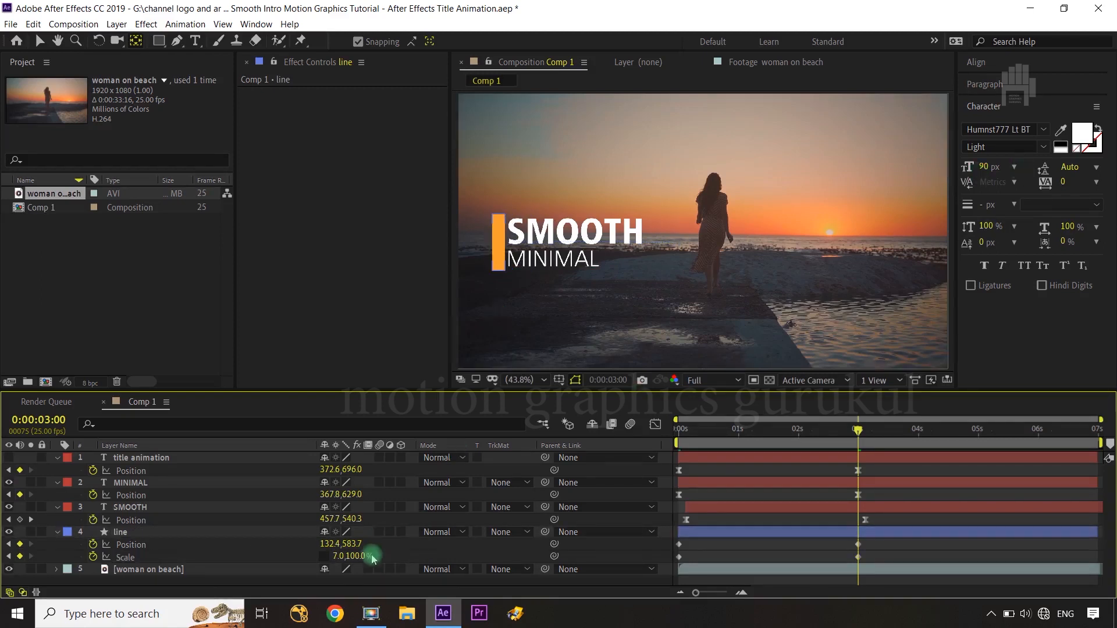
pyautogui.click(343, 556)
pyautogui.write('6')
pyautogui.click(424, 553)
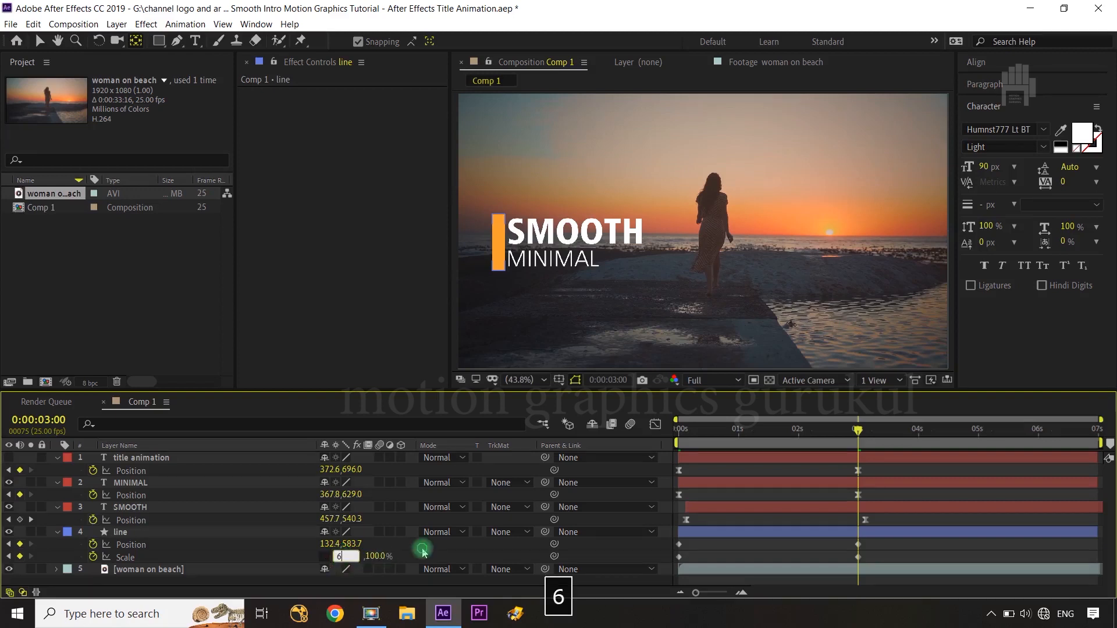
pyautogui.click(758, 322)
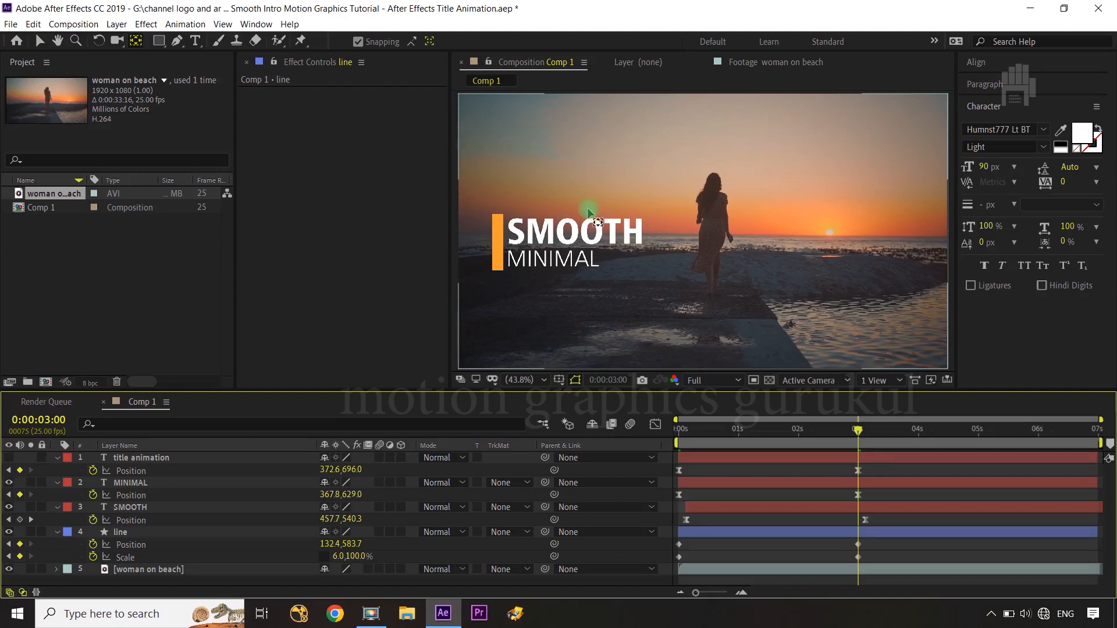
# Apply Easy Ease to the line layer's Position keyframes and shape their speed graph to peak near the start and slow gradually toward 3 seconds.
pyautogui.press('v')
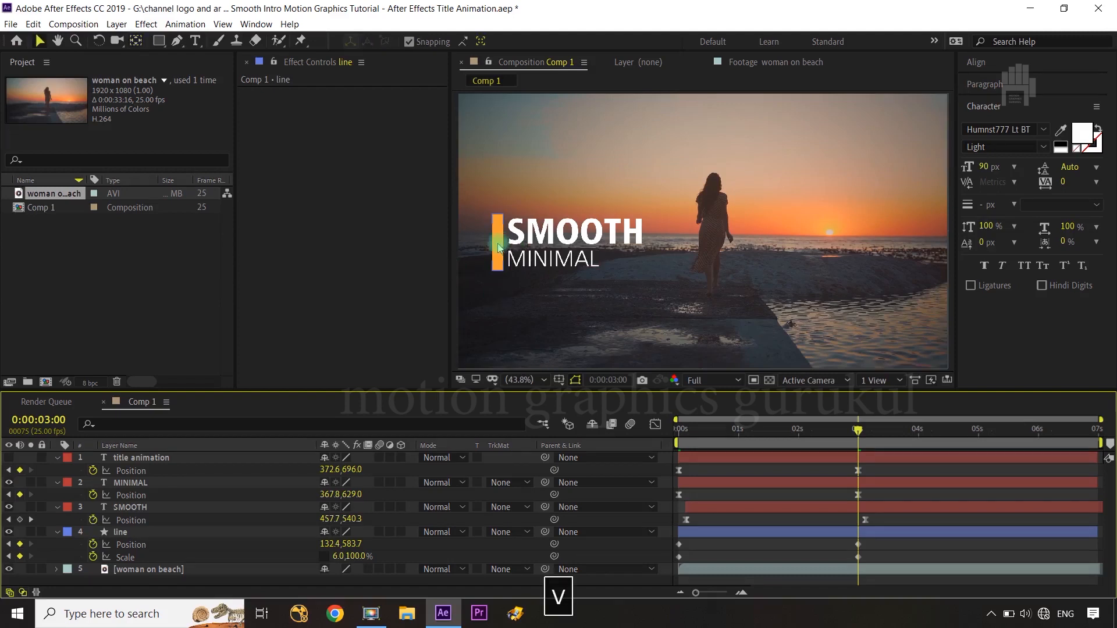
pyautogui.moveTo(869, 547); pyautogui.dragTo(670, 549)
pyautogui.press('F9')
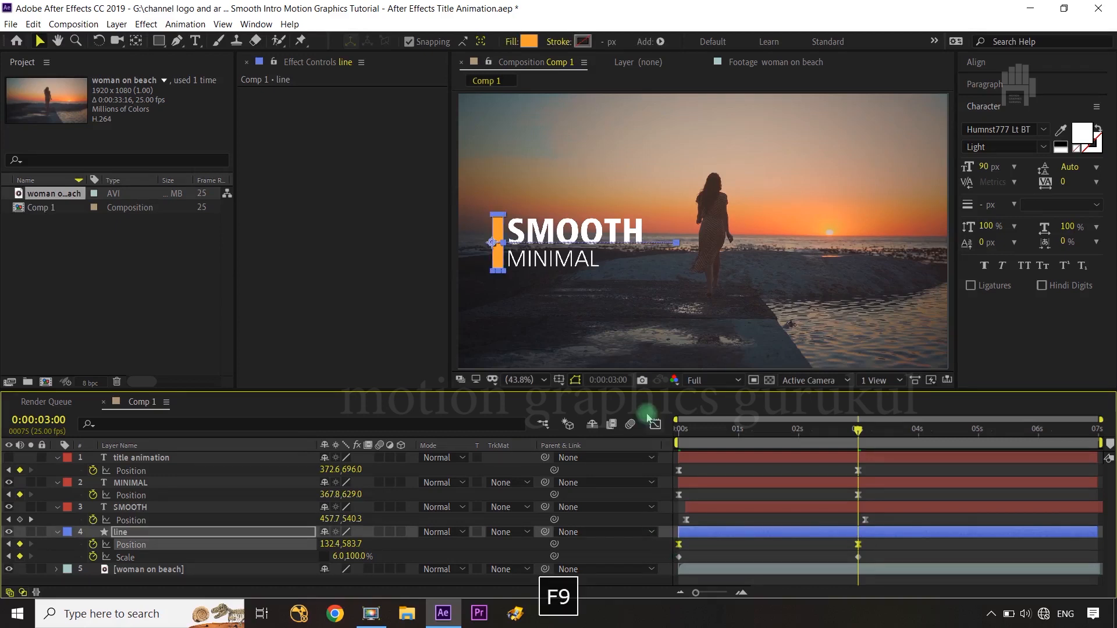
pyautogui.click(655, 425)
pyautogui.moveTo(912, 508); pyautogui.dragTo(692, 499)
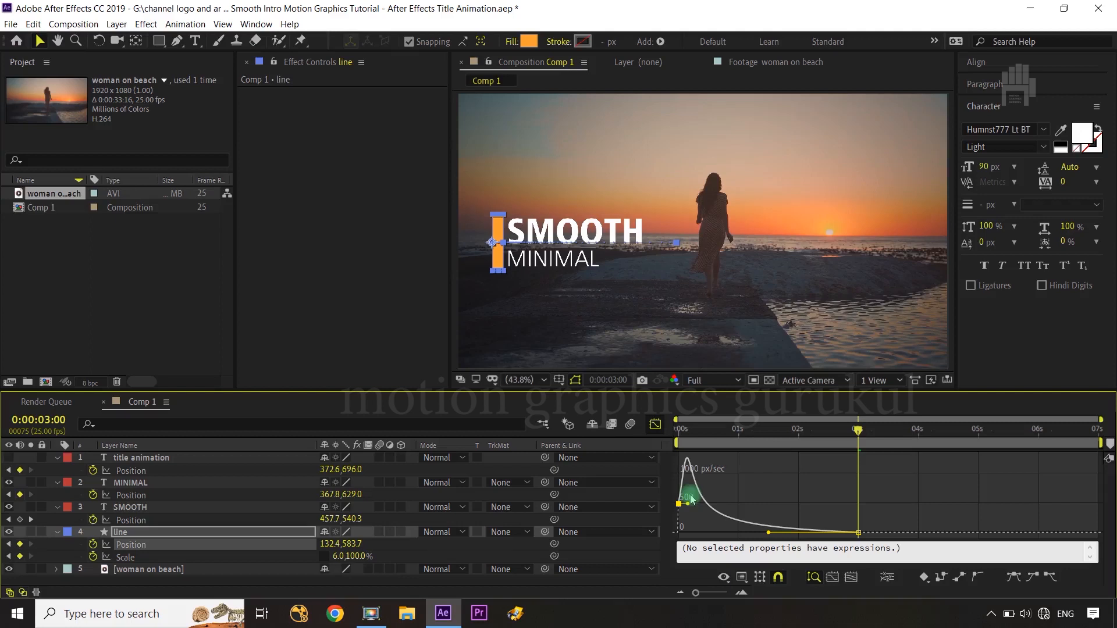
pyautogui.click(656, 424)
# Apply Easy Ease to the line layer's Scale keyframes and shape their speed graph to change fastest near the start, flattening toward 3 seconds.
pyautogui.click(874, 557)
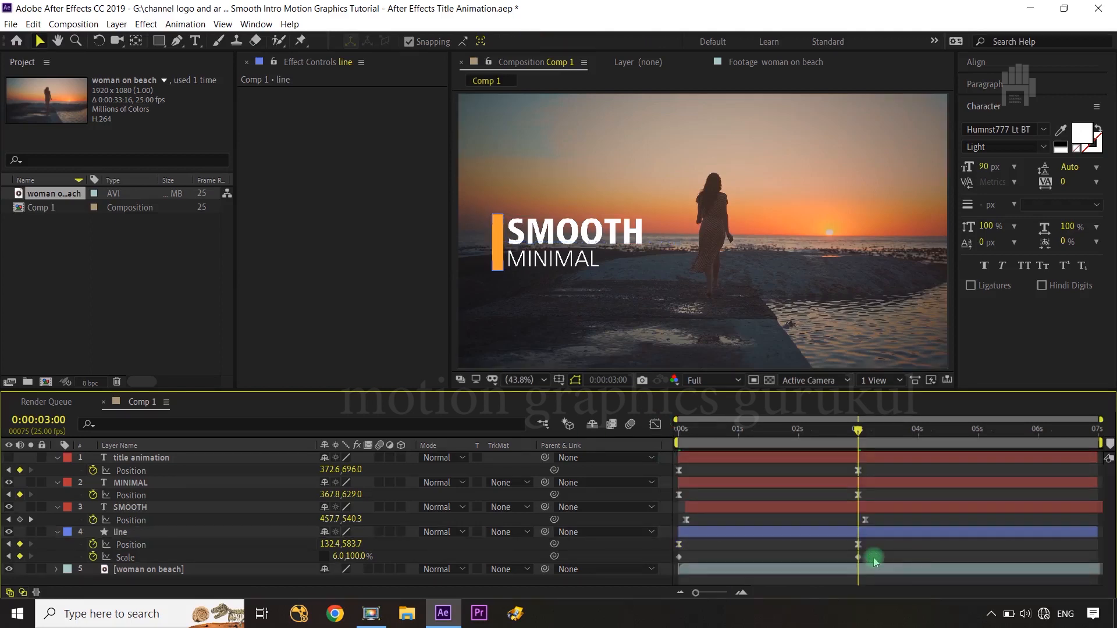
pyautogui.moveTo(874, 557); pyautogui.dragTo(674, 567)
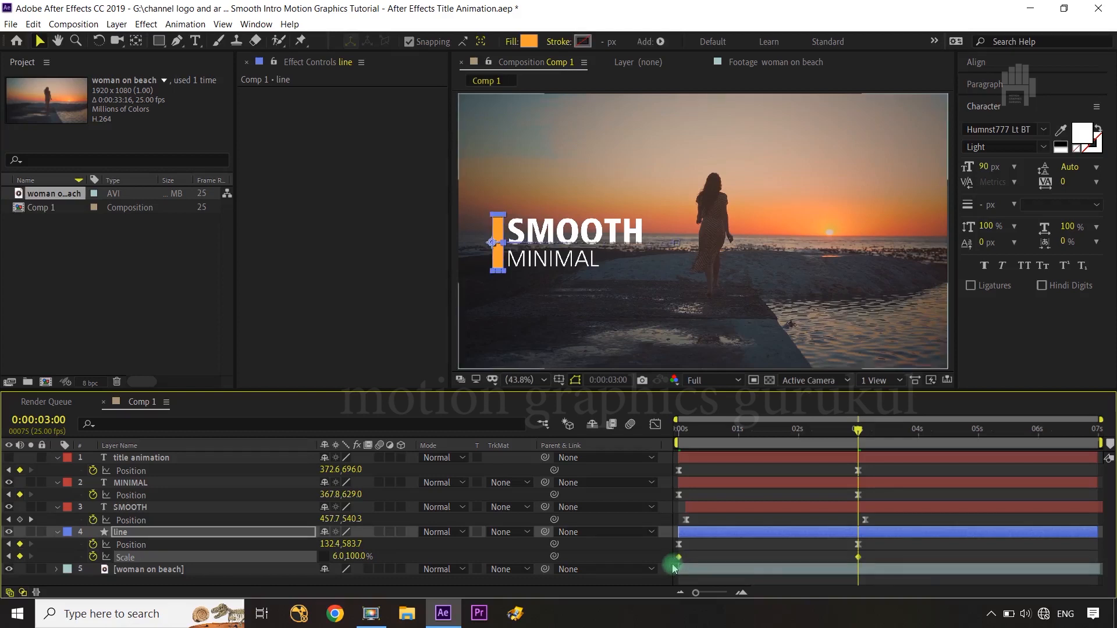
pyautogui.press('F9')
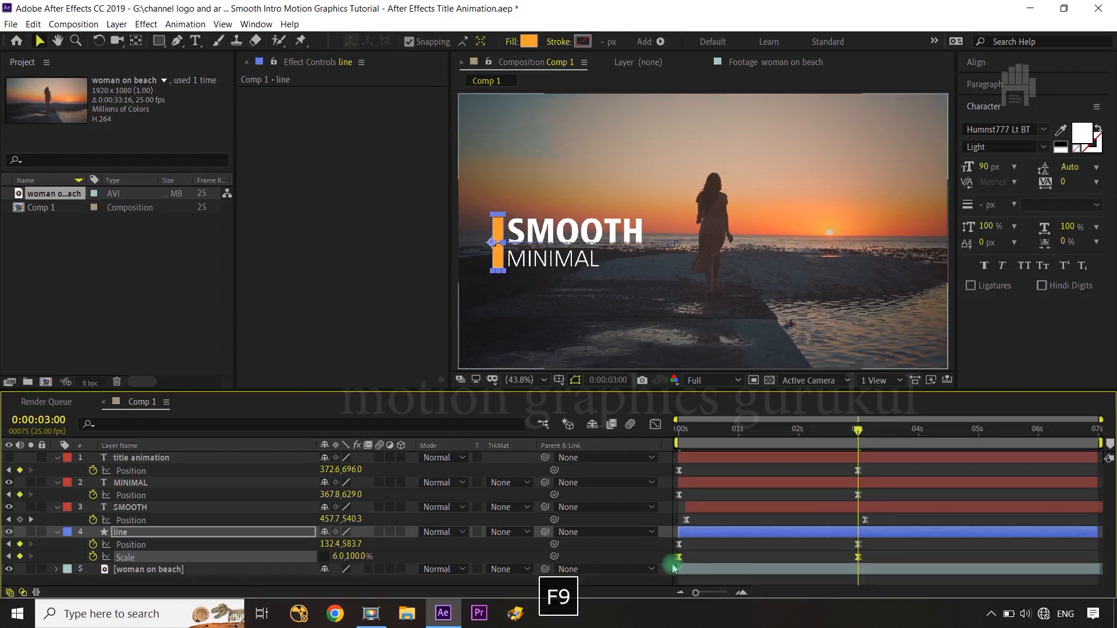
pyautogui.click(656, 425)
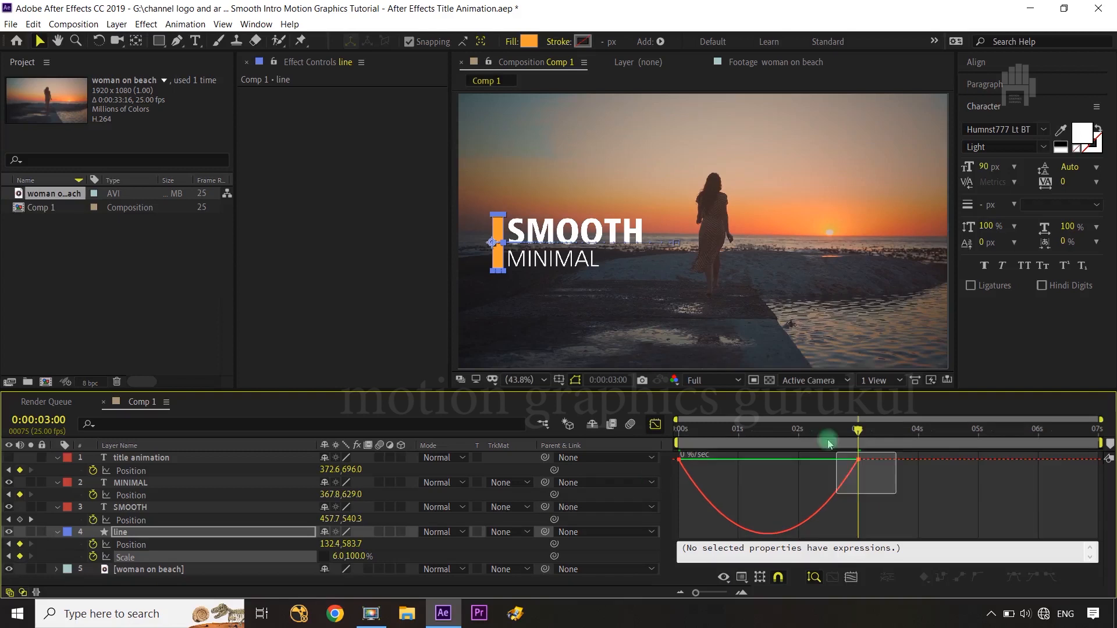
pyautogui.moveTo(829, 458); pyautogui.dragTo(690, 499)
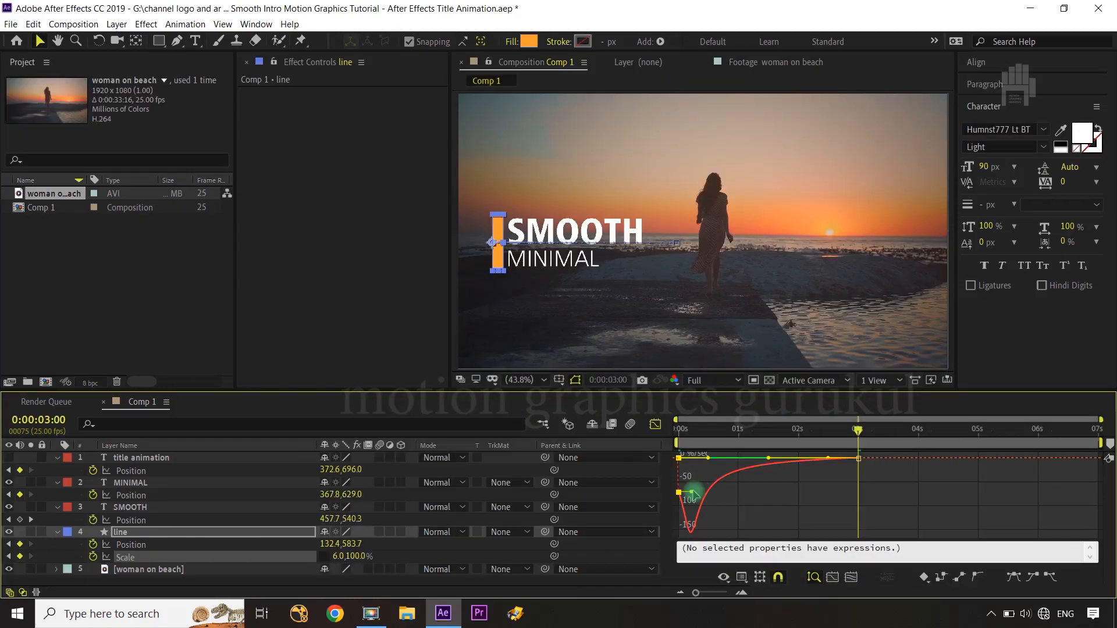
pyautogui.moveTo(691, 493); pyautogui.dragTo(691, 482)
pyautogui.click(656, 425)
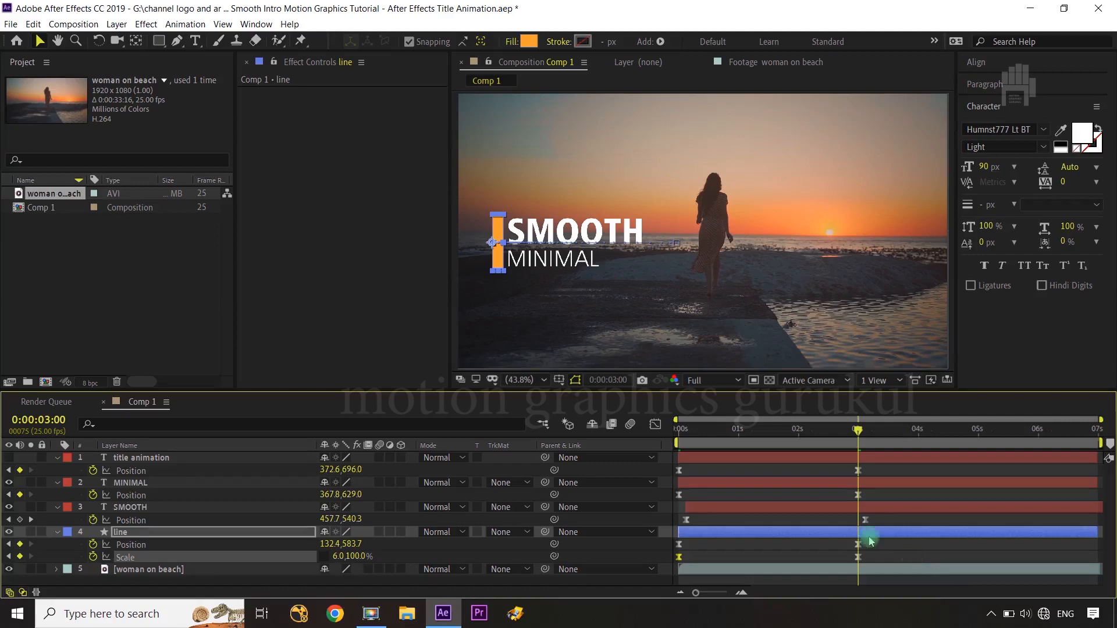
# Delay the line layer together with its keyframes by about 0.8 seconds and scrub to 0:00:03:10 to check the timing.
pyautogui.moveTo(857, 433); pyautogui.dragTo(747, 449)
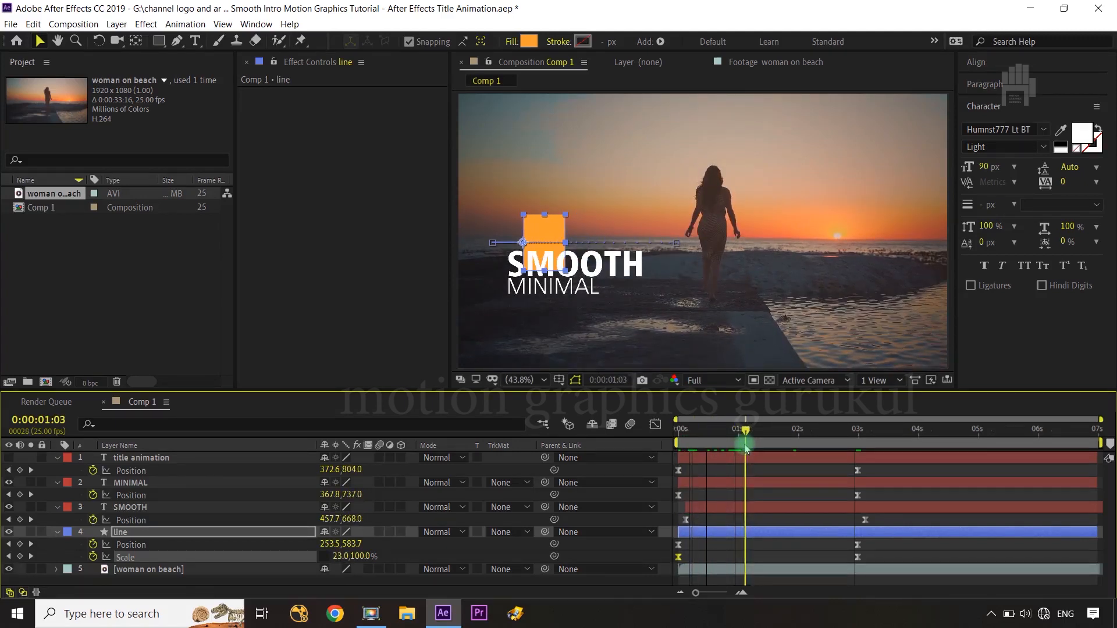
pyautogui.moveTo(700, 532); pyautogui.dragTo(740, 534)
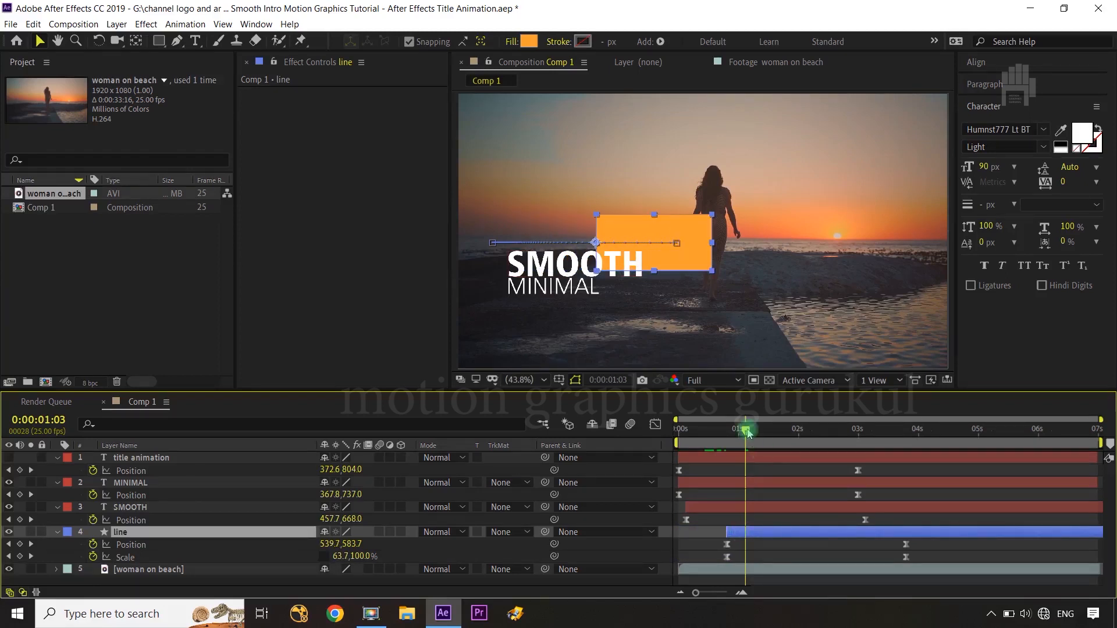
pyautogui.moveTo(748, 434); pyautogui.dragTo(885, 461)
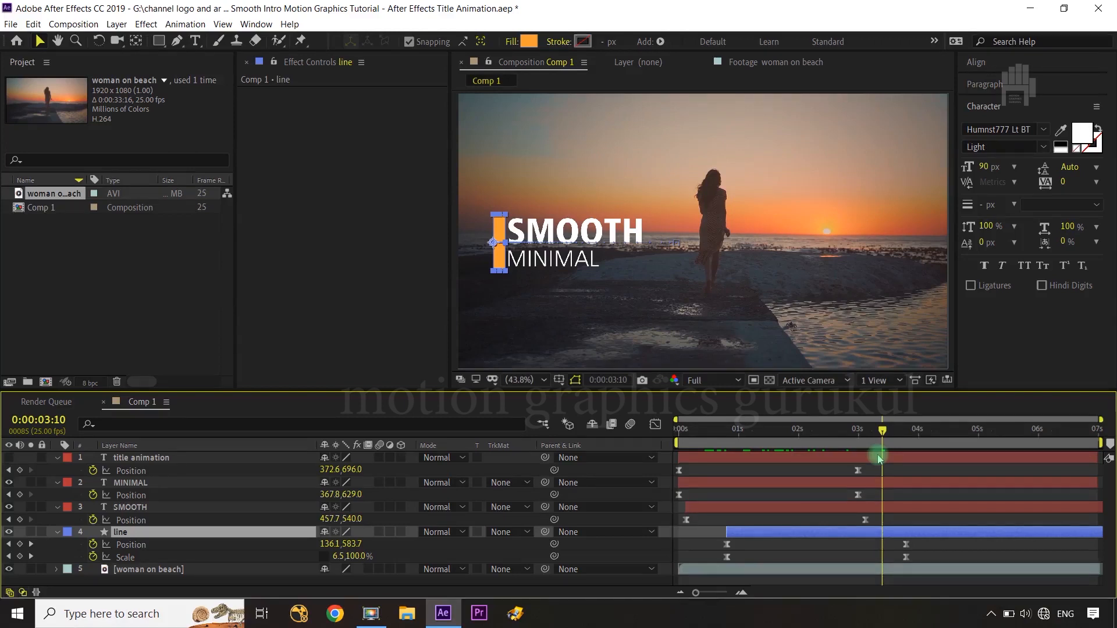
pyautogui.click(660, 545)
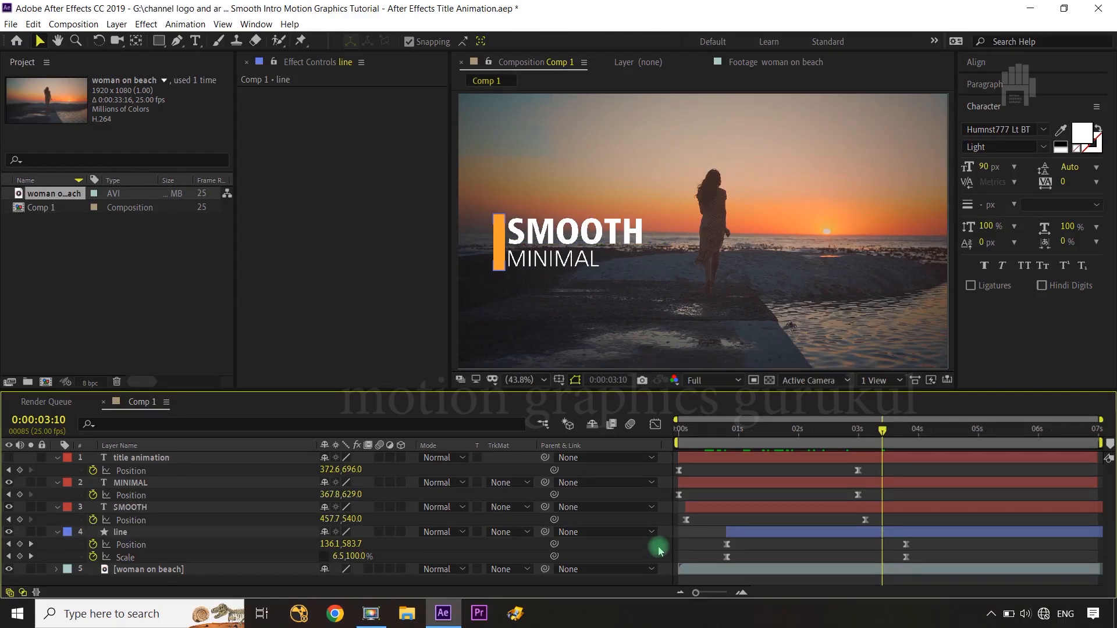
# Show the title animation layer, delay it with its keyframes by about 0.8 seconds, and scrub to 0:00:04:05 to check the timing.
pyautogui.click(160, 459)
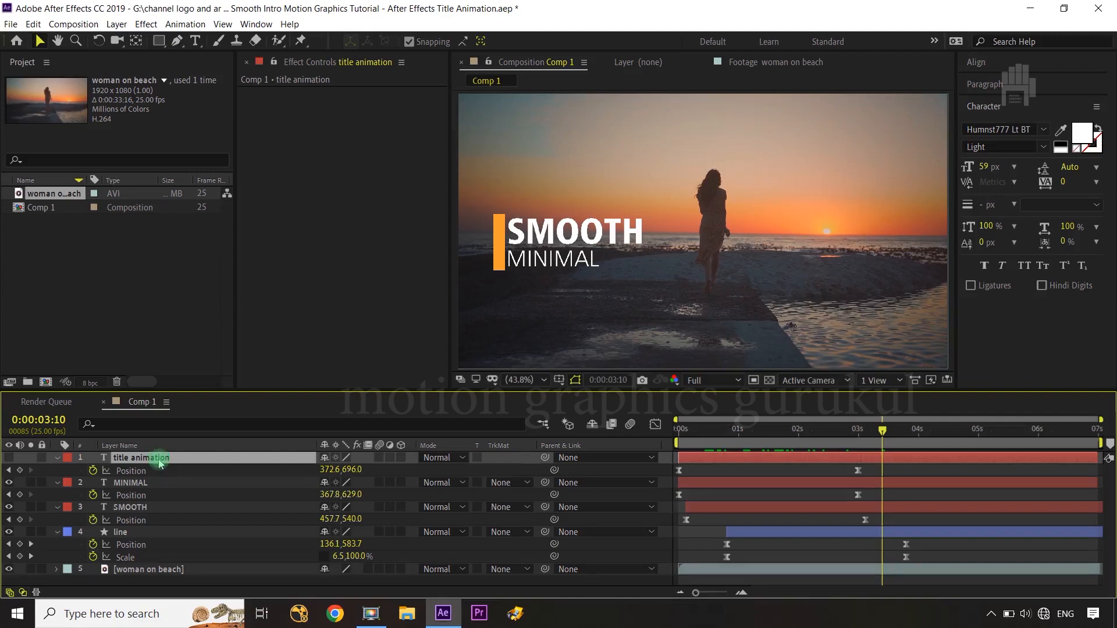
pyautogui.click(9, 459)
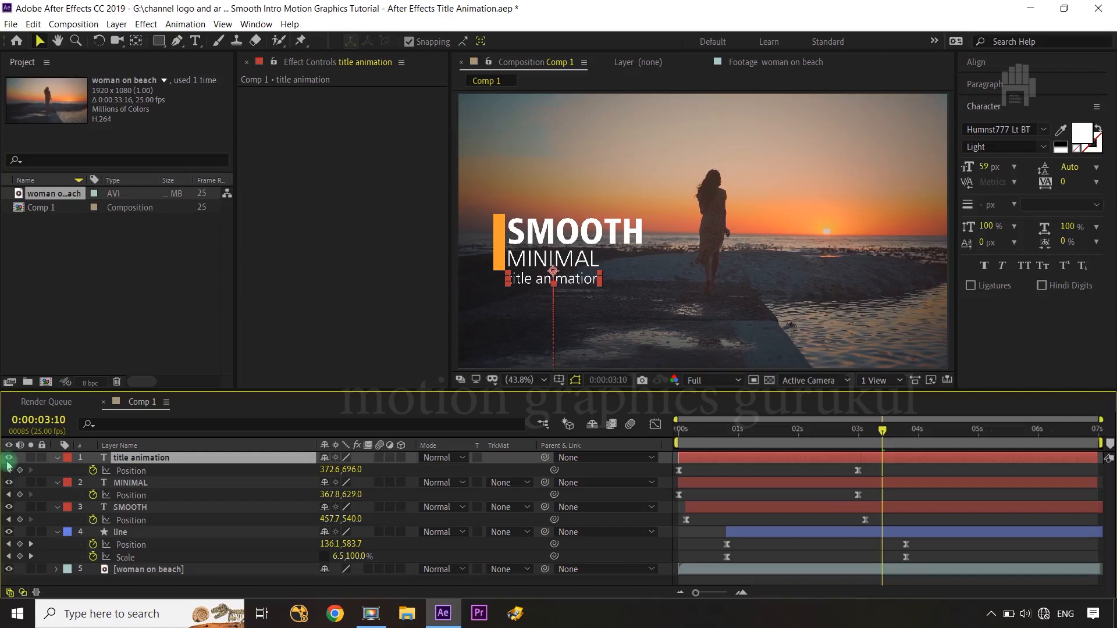
pyautogui.moveTo(715, 458); pyautogui.dragTo(765, 467)
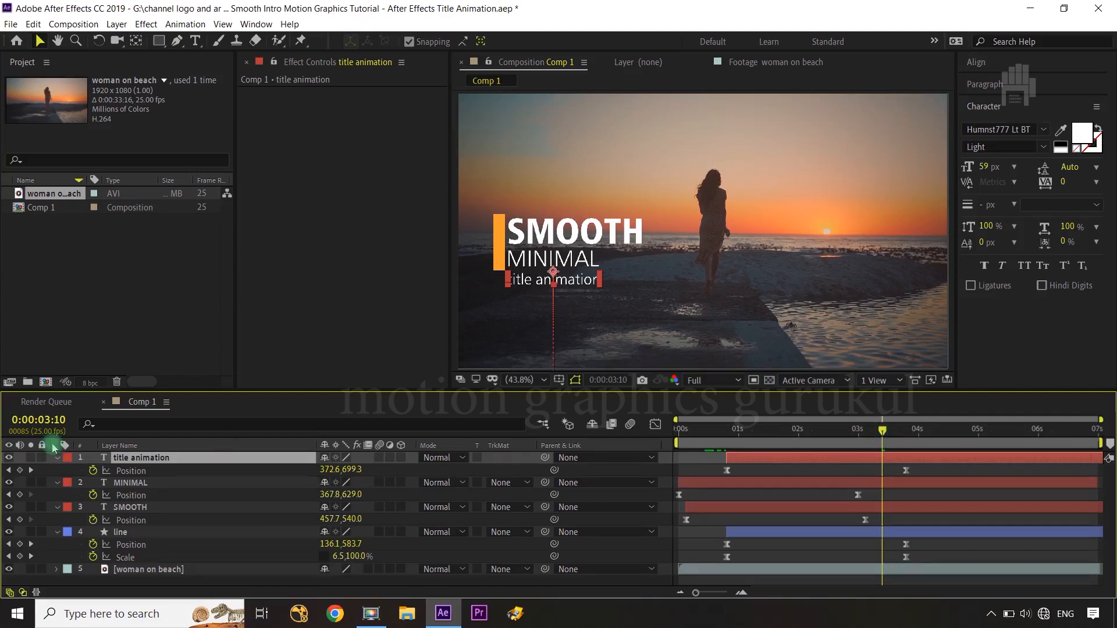
pyautogui.moveTo(881, 431); pyautogui.dragTo(932, 443)
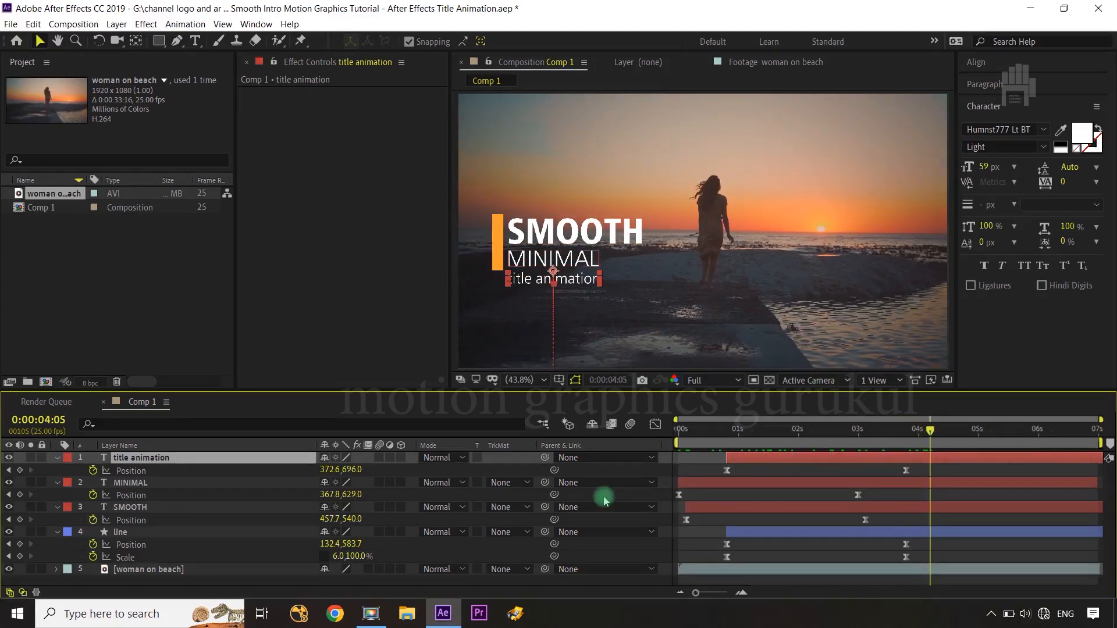
pyautogui.click(620, 477)
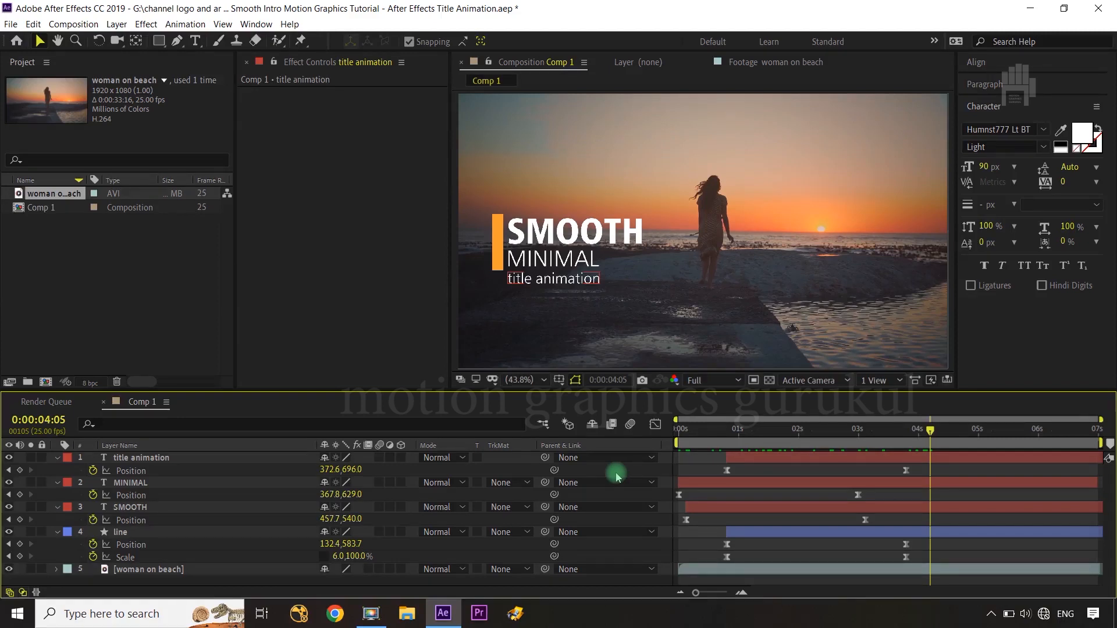
# Collapse the keyframed properties of the title animation, MINIMAL, SMOOTH and line layers.
pyautogui.click(57, 457)
pyautogui.click(57, 470)
pyautogui.click(57, 483)
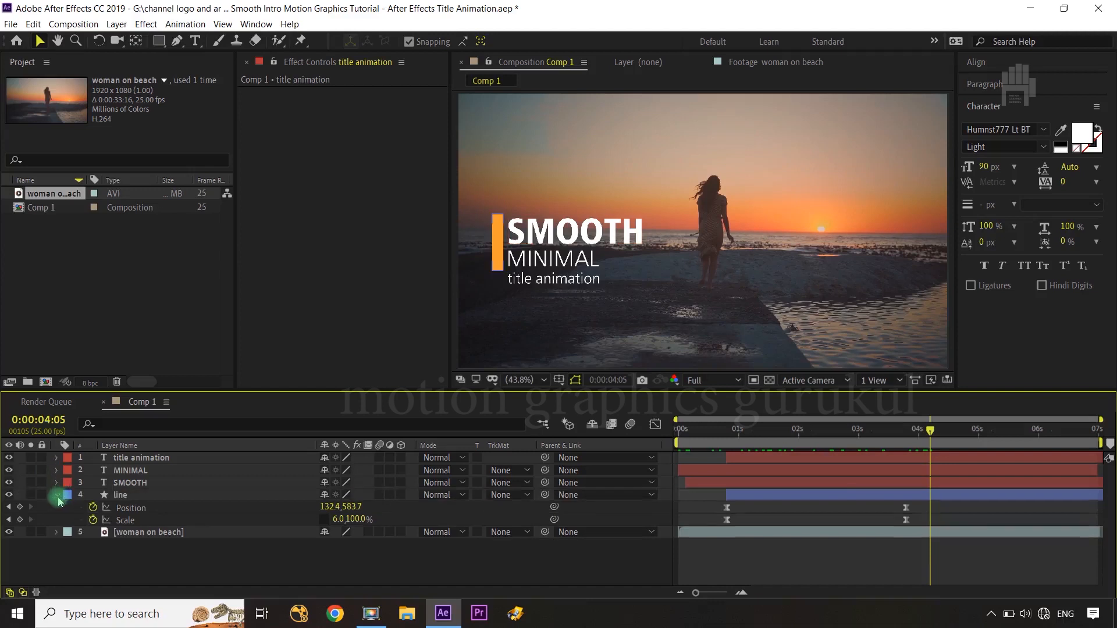
pyautogui.click(57, 494)
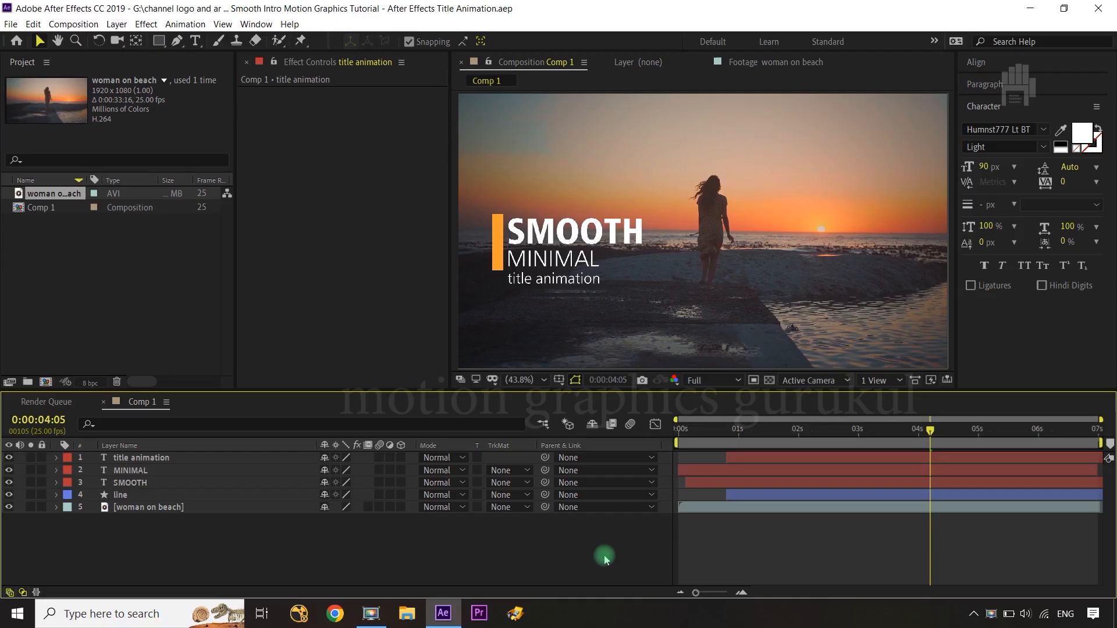
# Duplicate the woman on beach layer and apply the Black & White color correction effect to the upper copy.
pyautogui.click(176, 513)
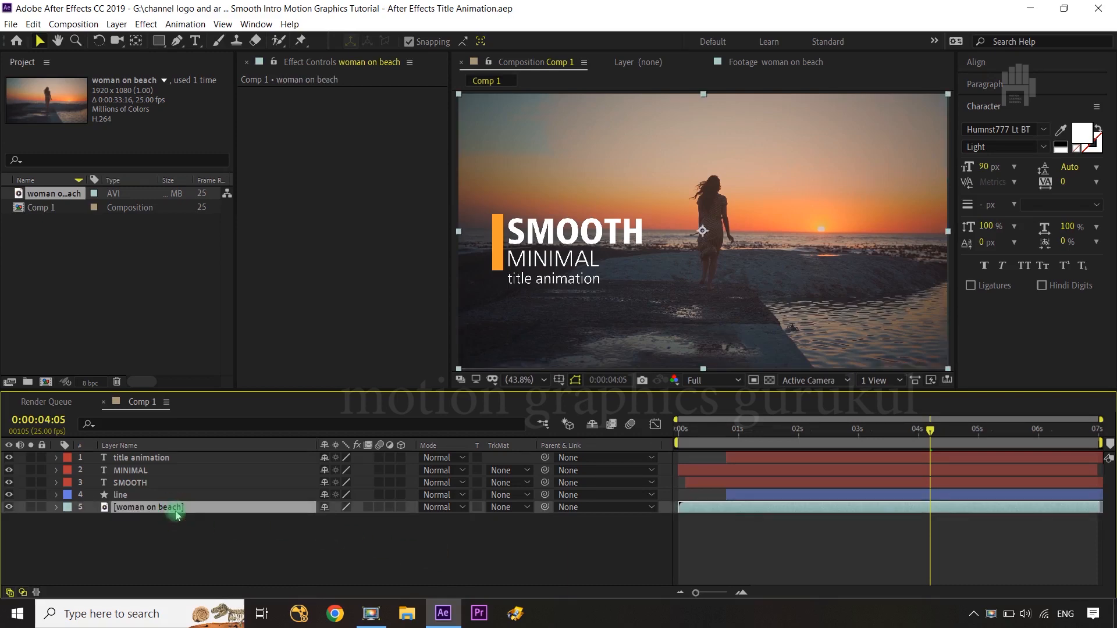
pyautogui.hotkey('ctrl', 'd')
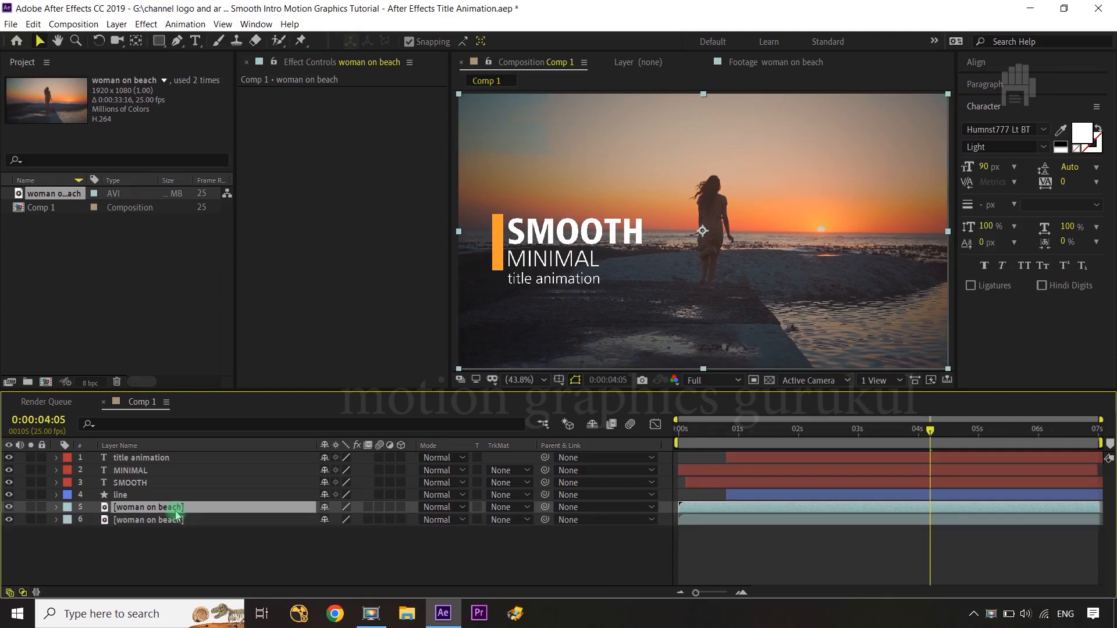
pyautogui.click(152, 24)
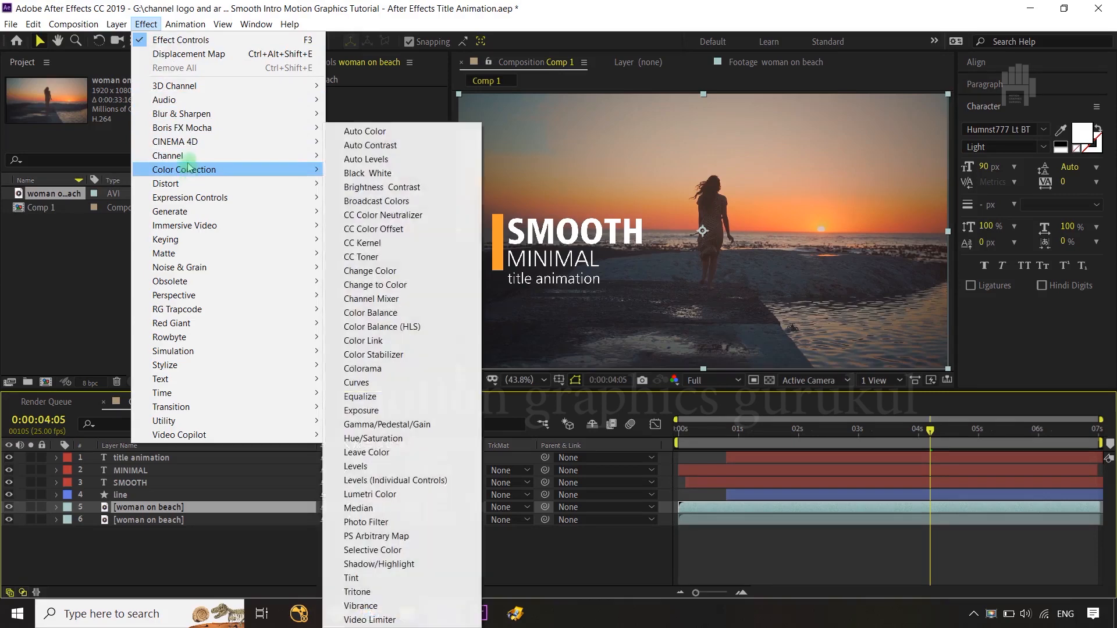
pyautogui.moveTo(209, 172)
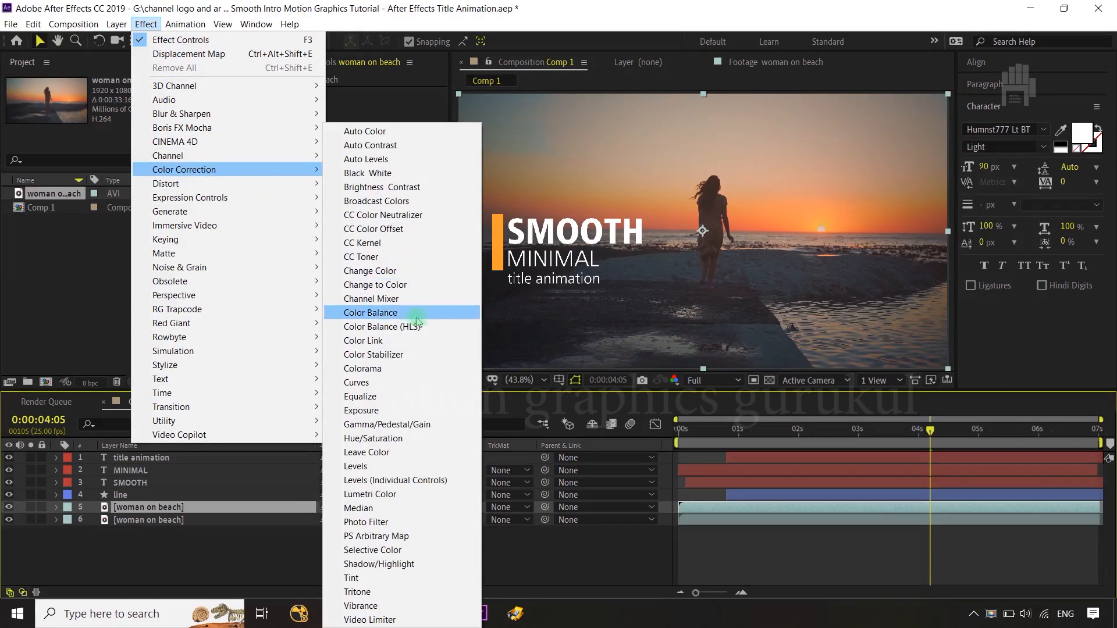
pyautogui.click(388, 175)
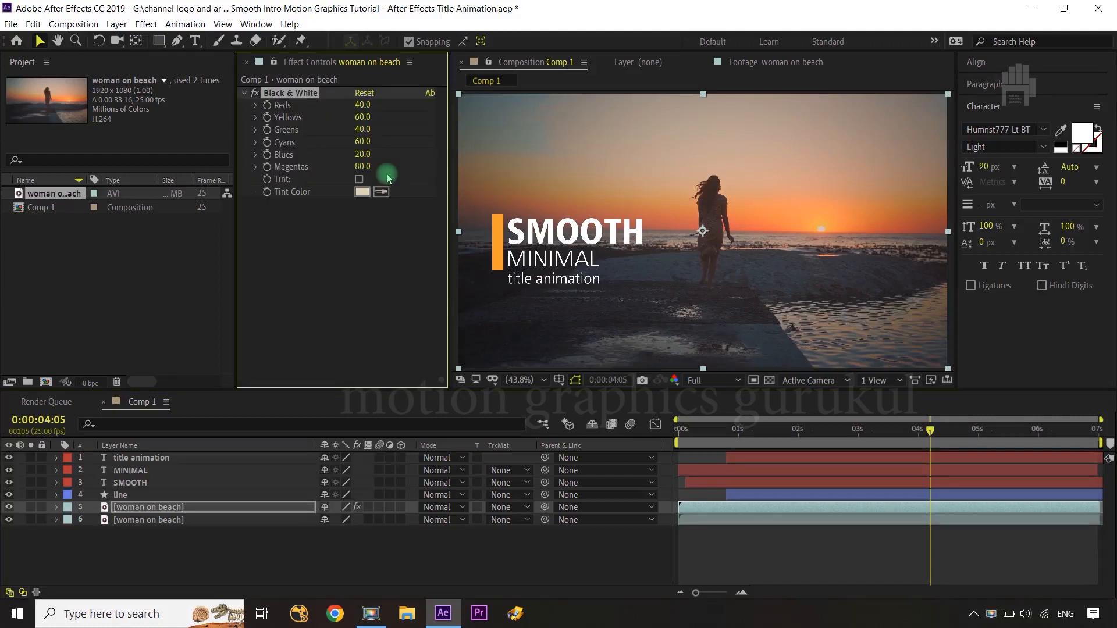
pyautogui.click(490, 570)
# Pre-compose the black-and-white beach layer as "footage wit bw", moving all attributes into the new composition.
pyautogui.click(164, 510)
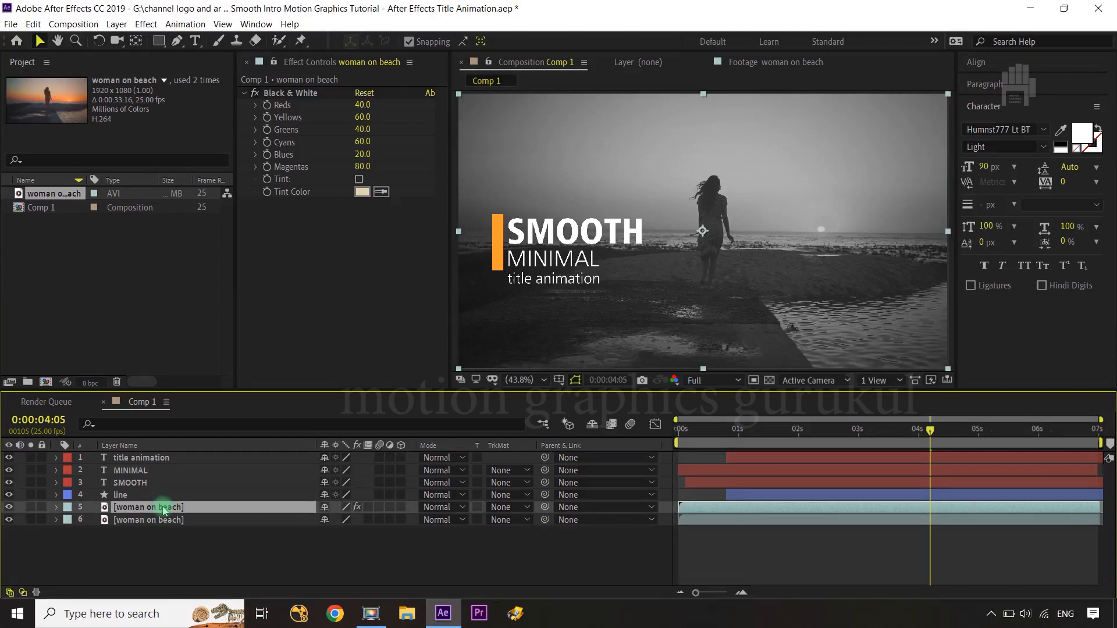
pyautogui.hotkey('ctrl', 'shift', 'c')
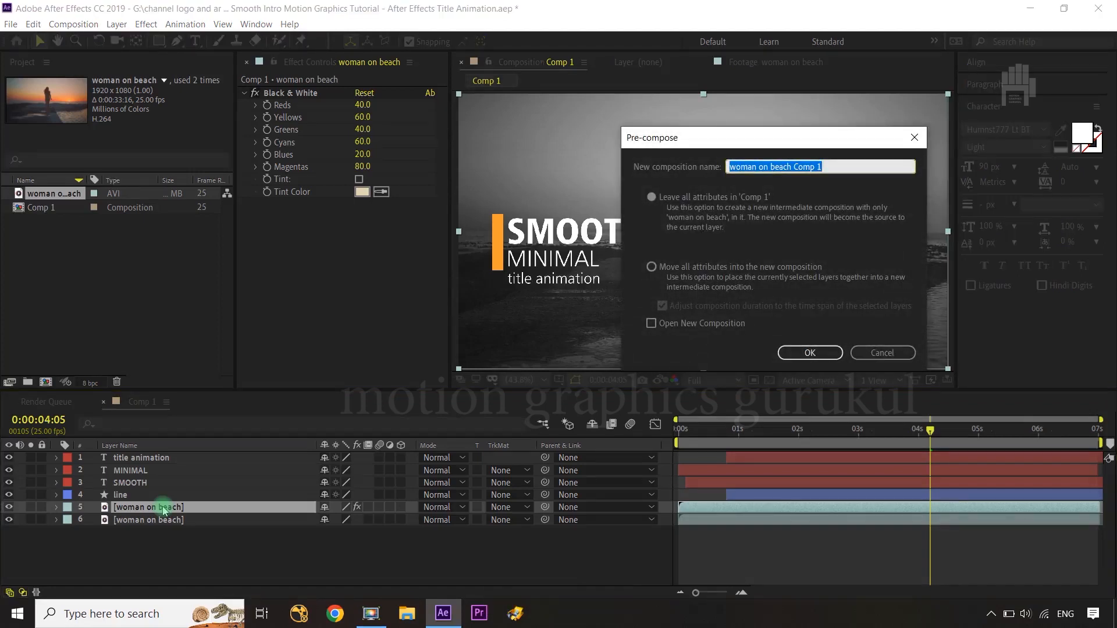
pyautogui.write('footat')
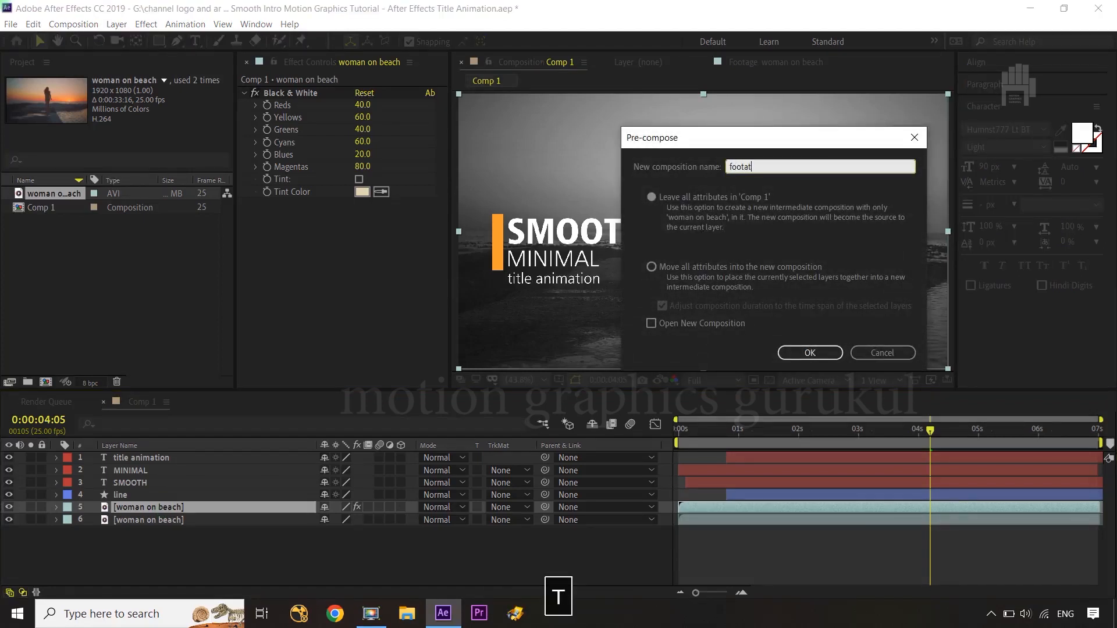
pyautogui.press('BackSpace')
pyautogui.write('ge wit bw')
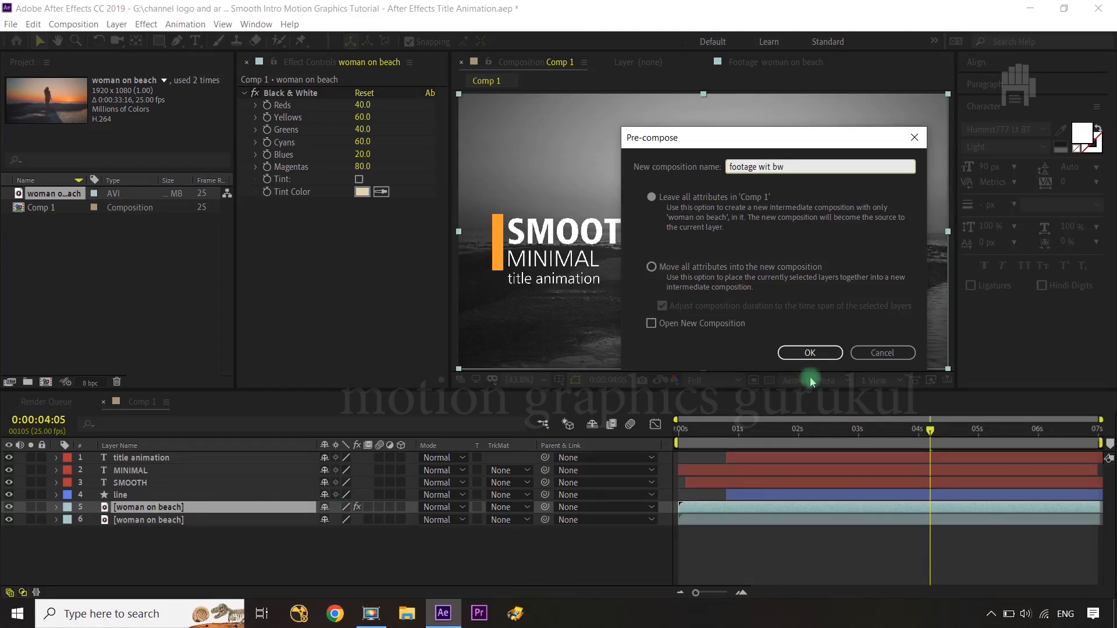
pyautogui.click(667, 268)
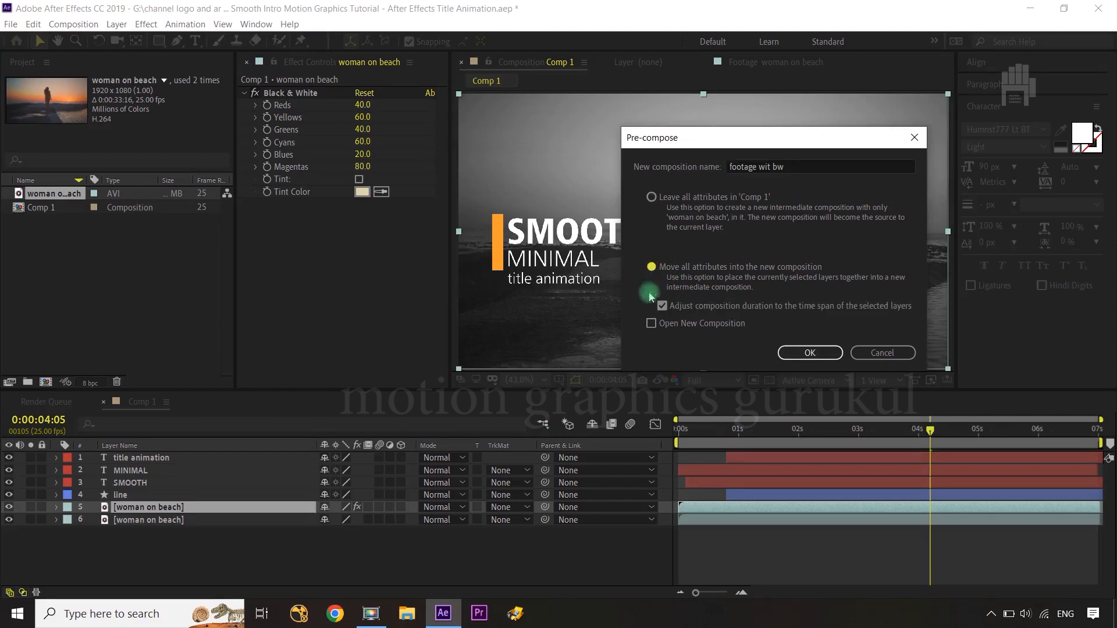
pyautogui.click(804, 354)
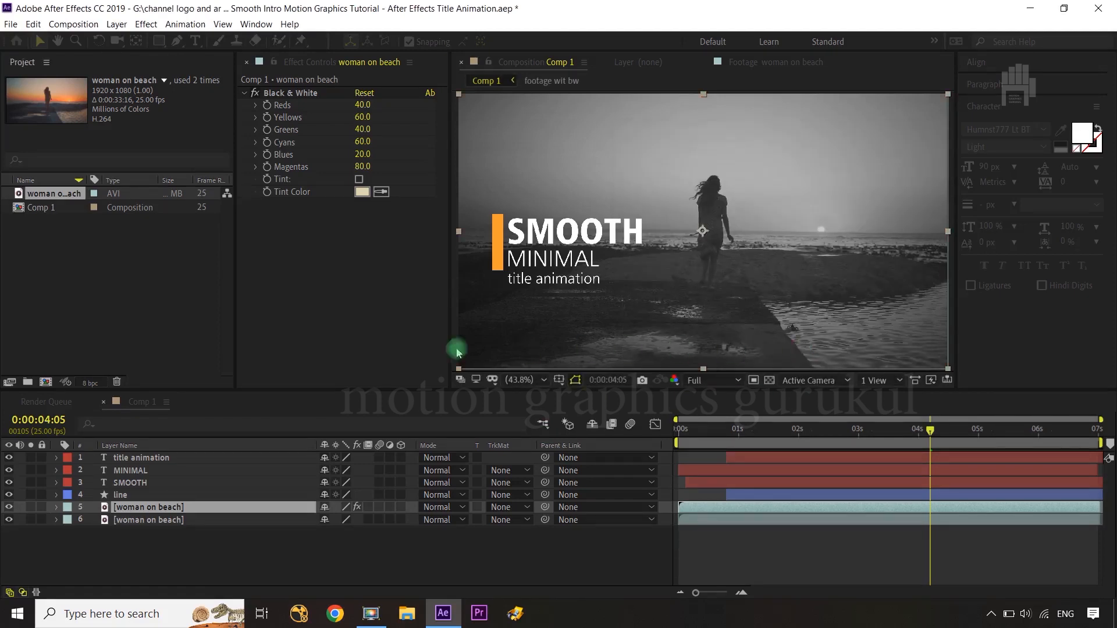
# Create a black 1920 x 1080 solid named "glitch effect" and place it between the line and footage wit bw layers.
pyautogui.click(213, 538)
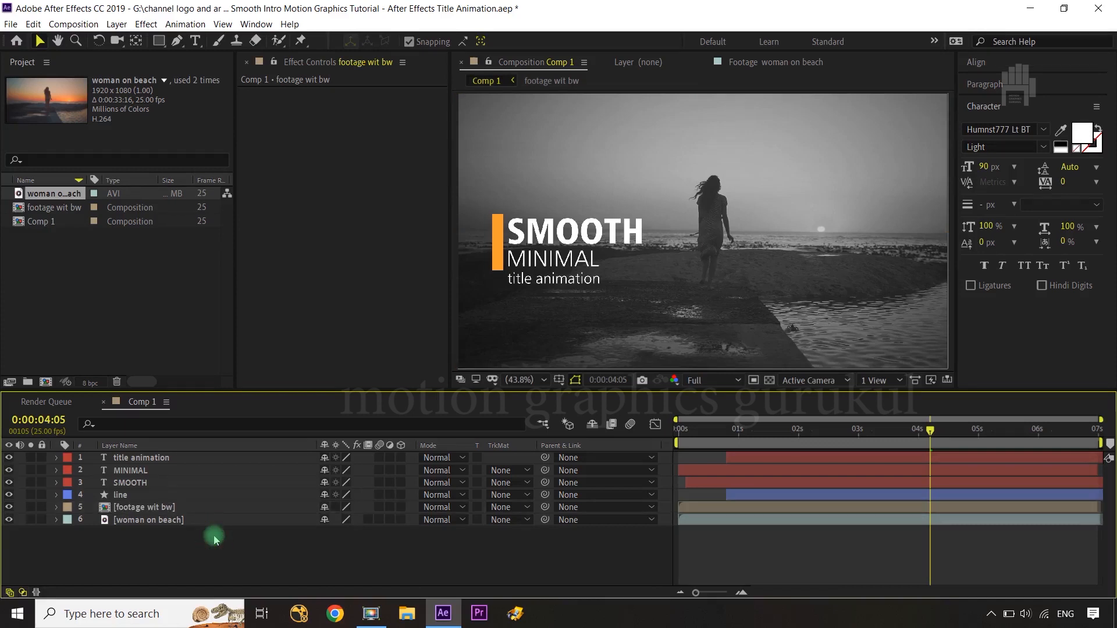
pyautogui.hotkey('ctrl', 'y')
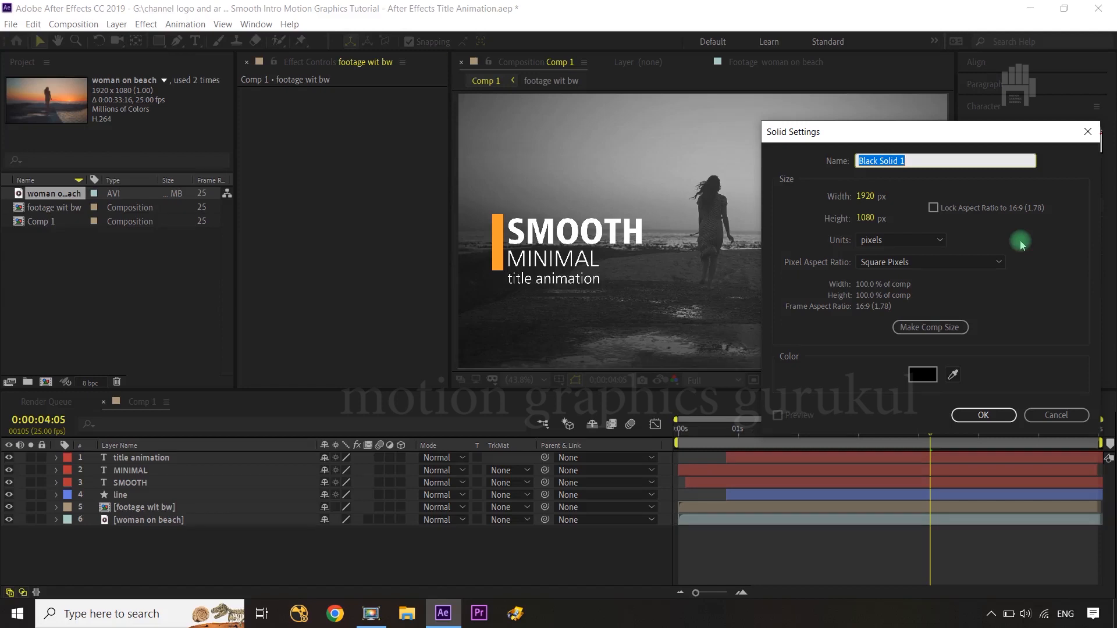
pyautogui.write('glit')
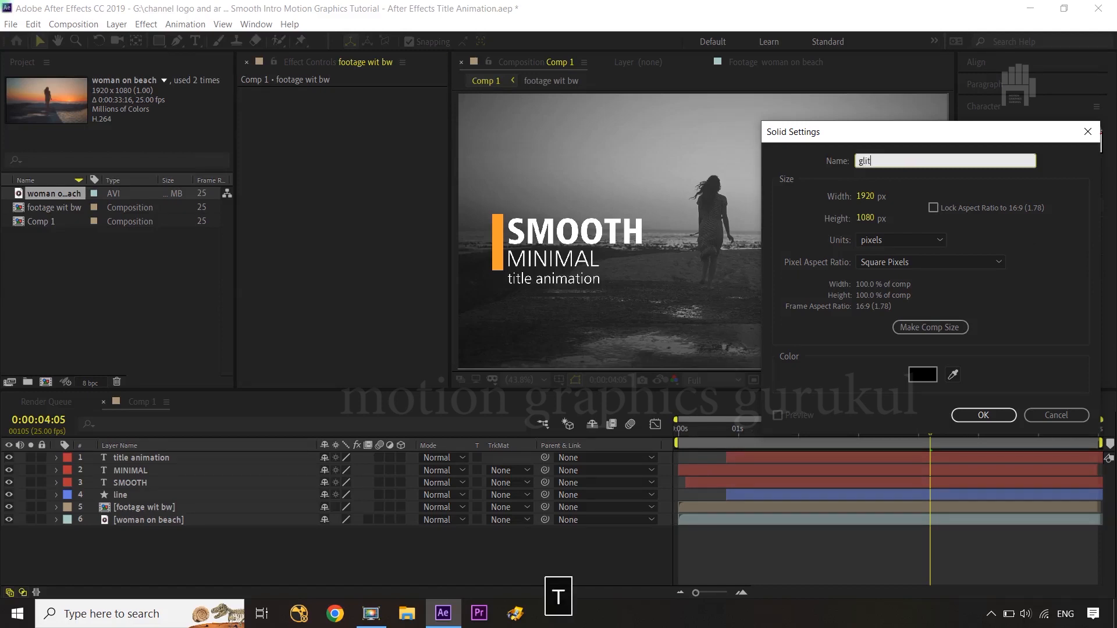
pyautogui.write('ch effect')
pyautogui.click(983, 415)
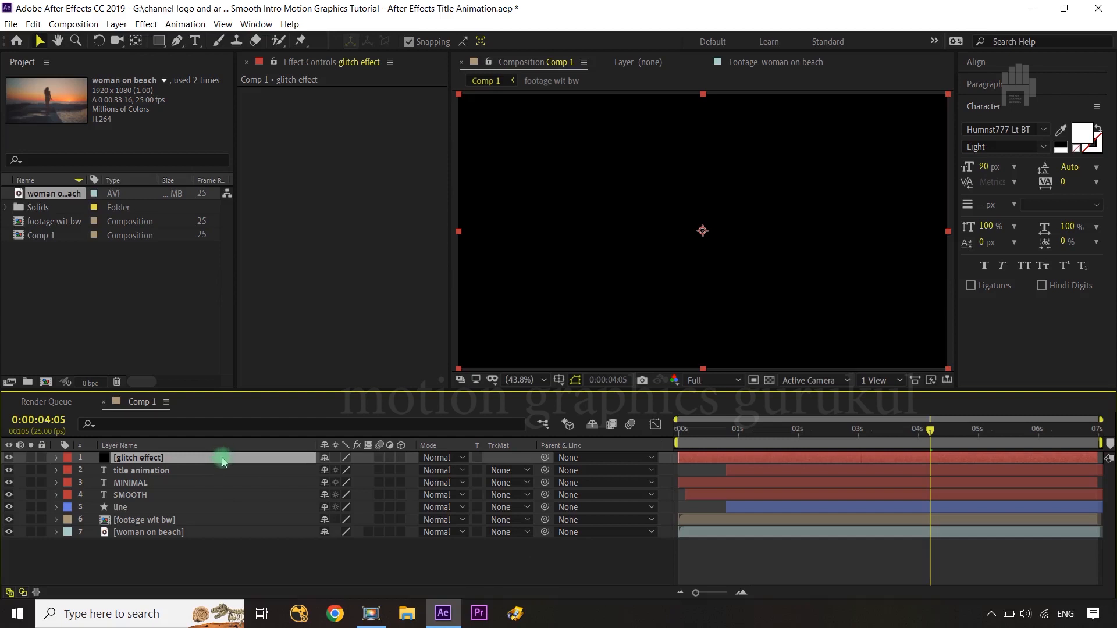
pyautogui.moveTo(222, 461); pyautogui.dragTo(218, 521)
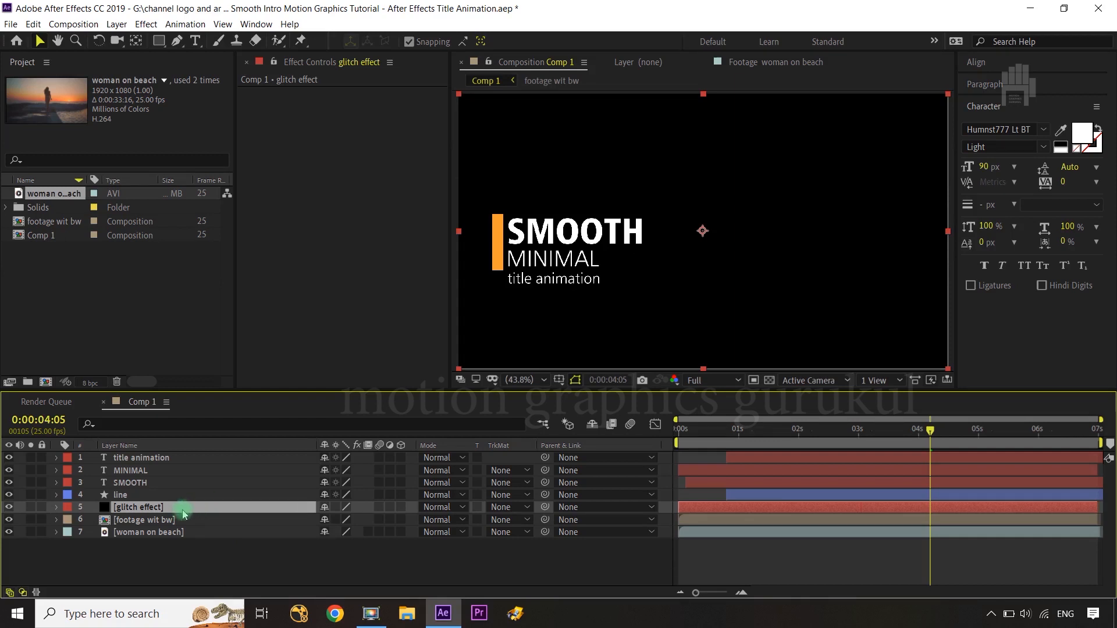
# Apply Fractal Noise to the glitch effect solid with Fractal Type Max and Noise Type Block.
pyautogui.click(146, 24)
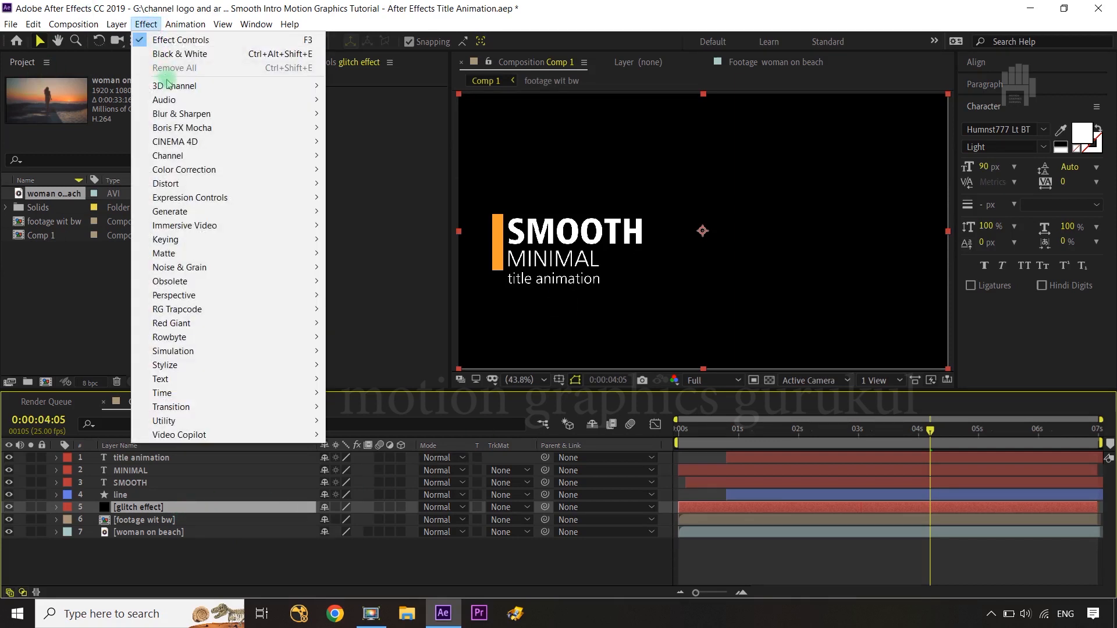
pyautogui.moveTo(209, 276)
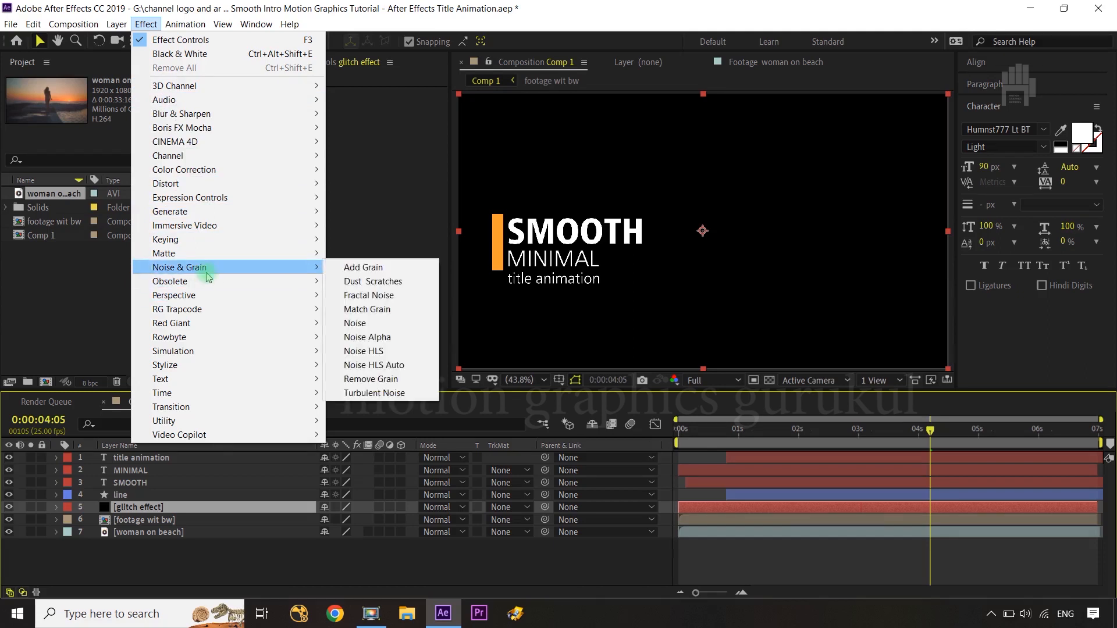
pyautogui.click(388, 300)
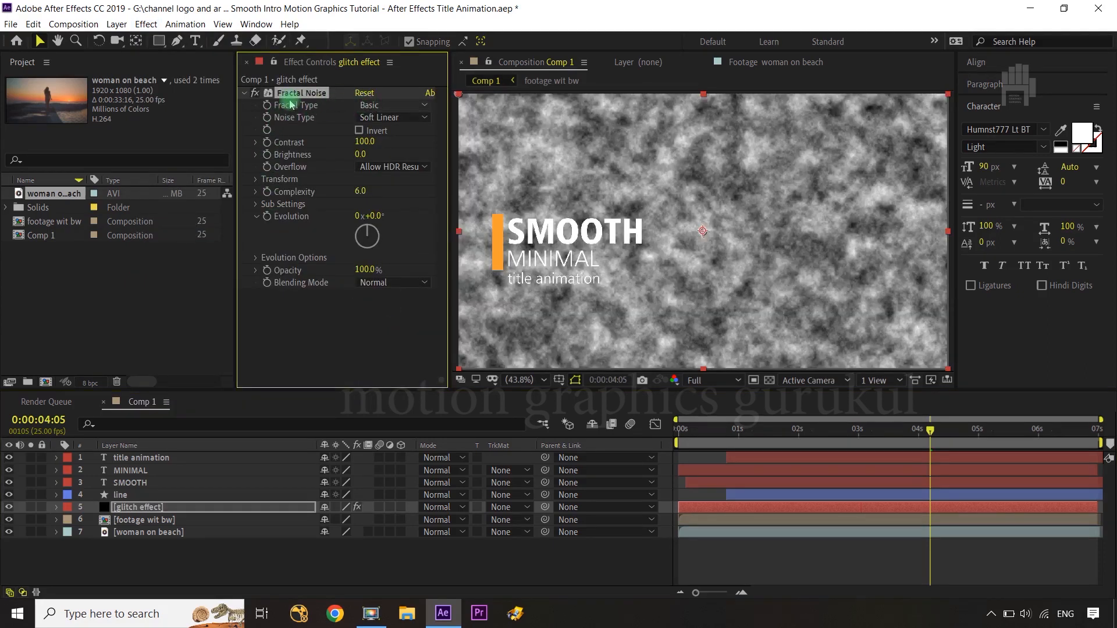
pyautogui.click(381, 105)
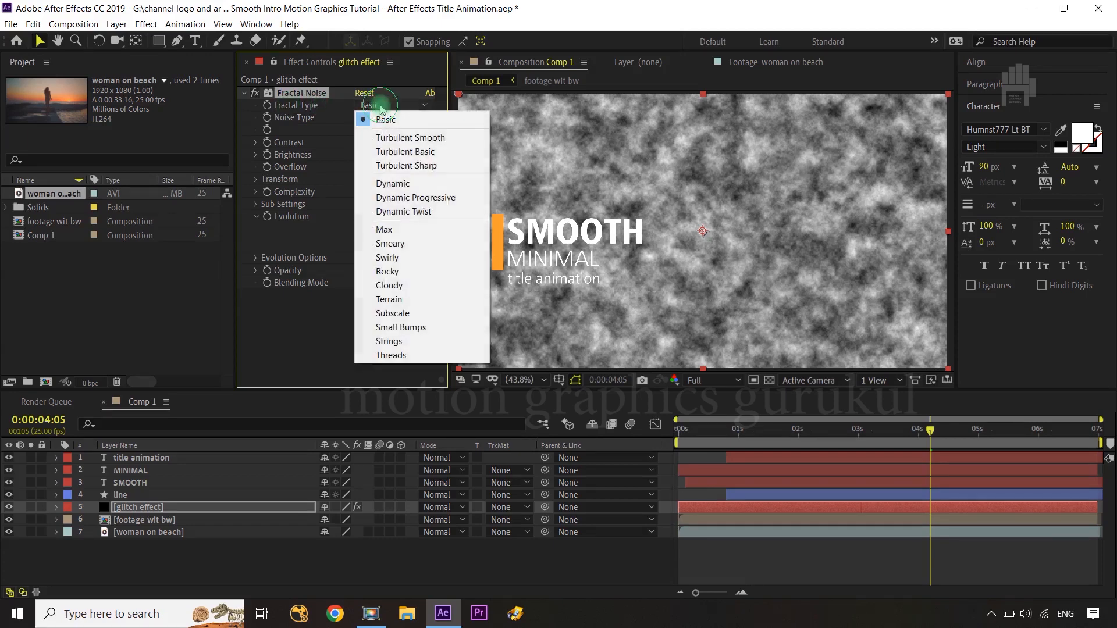
pyautogui.click(384, 229)
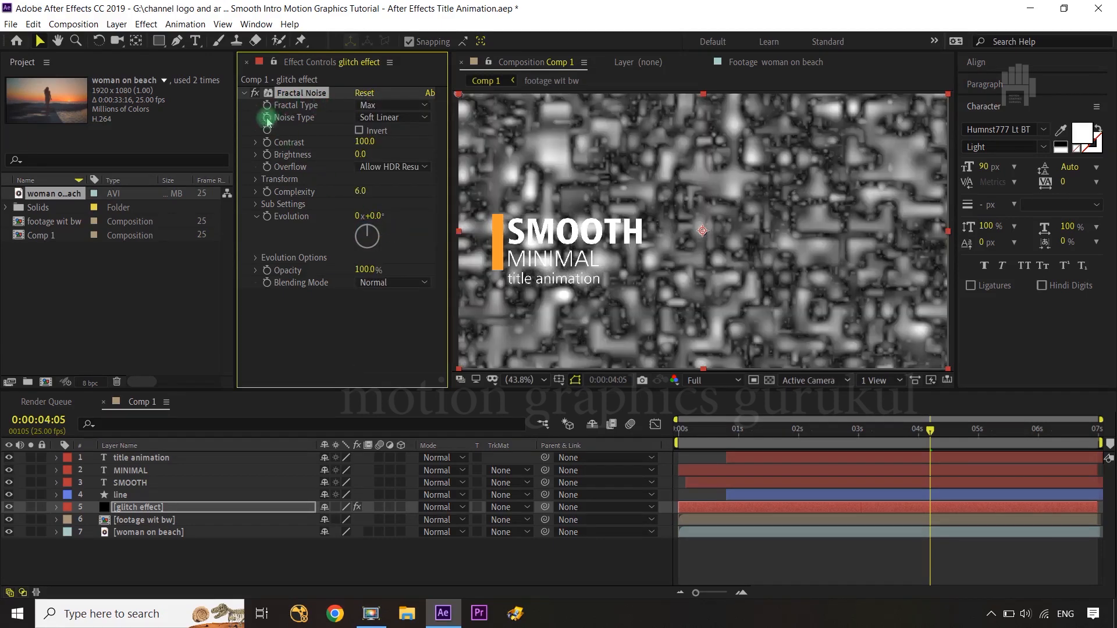
pyautogui.click(381, 118)
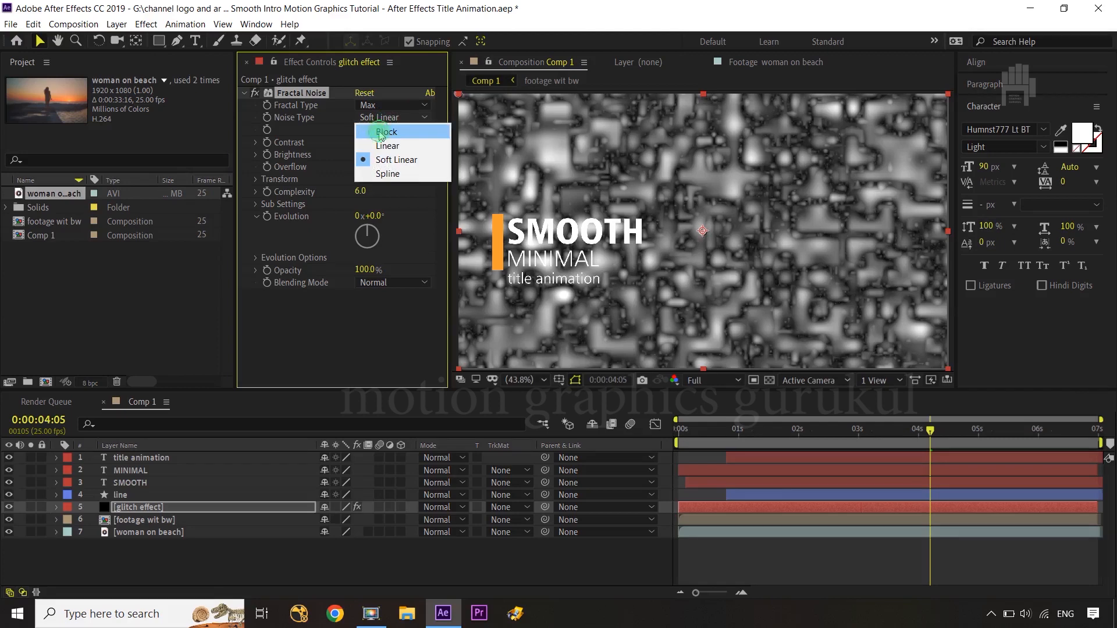
pyautogui.click(381, 133)
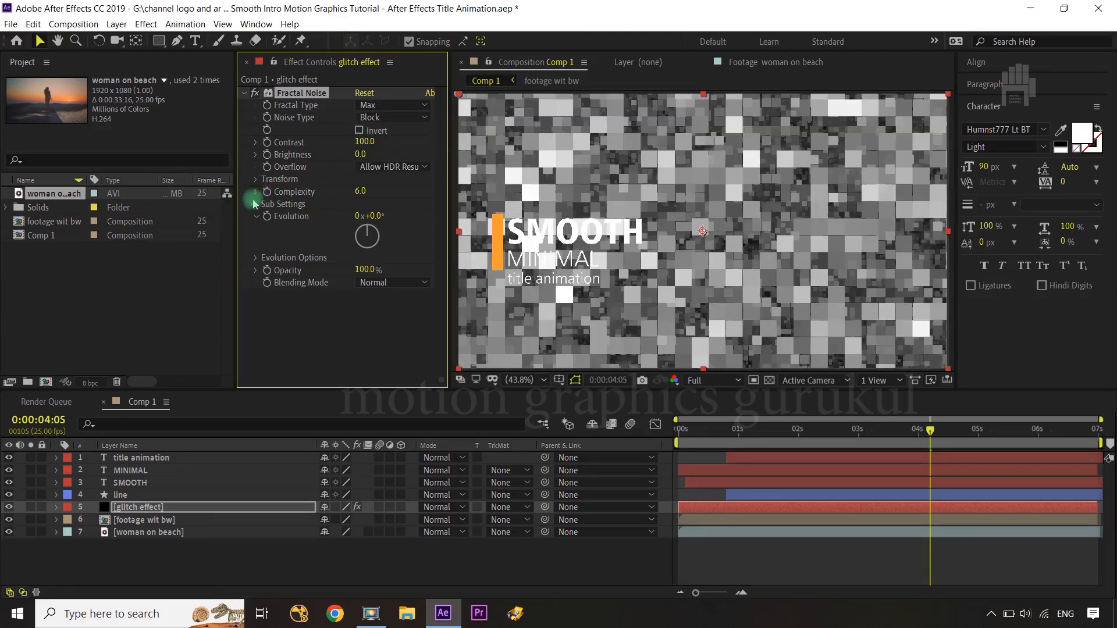
# Turn off the Fractal Noise's Uniform Scaling and set Scale Width to 600, Scale Height to 116.1, Contrast to 195 and Brightness to -95.
pyautogui.click(256, 179)
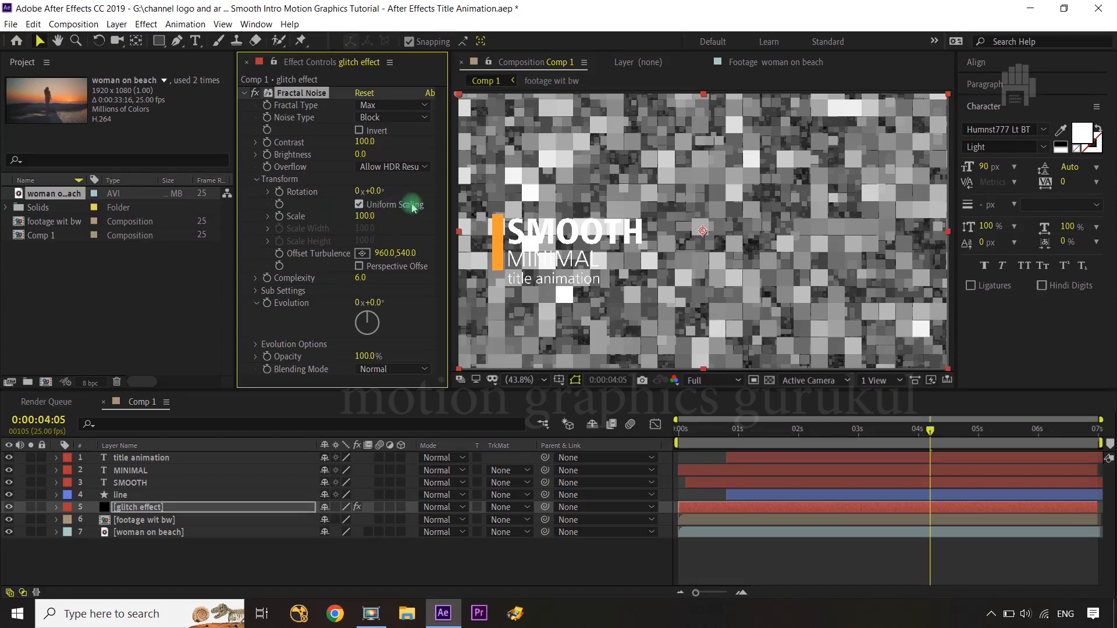
pyautogui.click(360, 205)
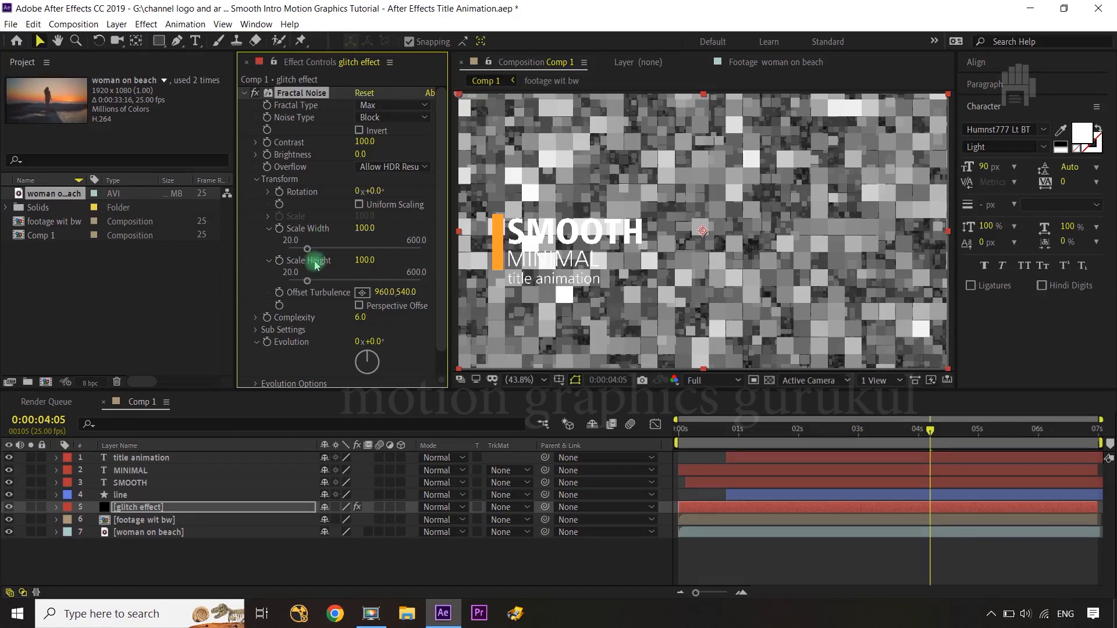
pyautogui.moveTo(308, 249); pyautogui.dragTo(456, 245)
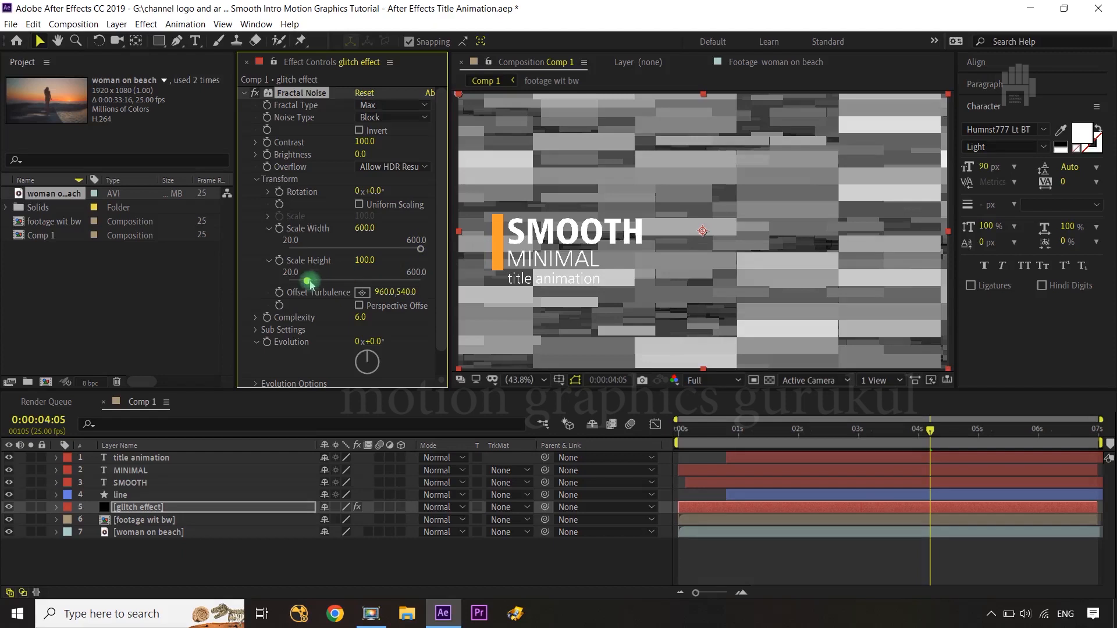
pyautogui.moveTo(307, 281); pyautogui.dragTo(313, 287)
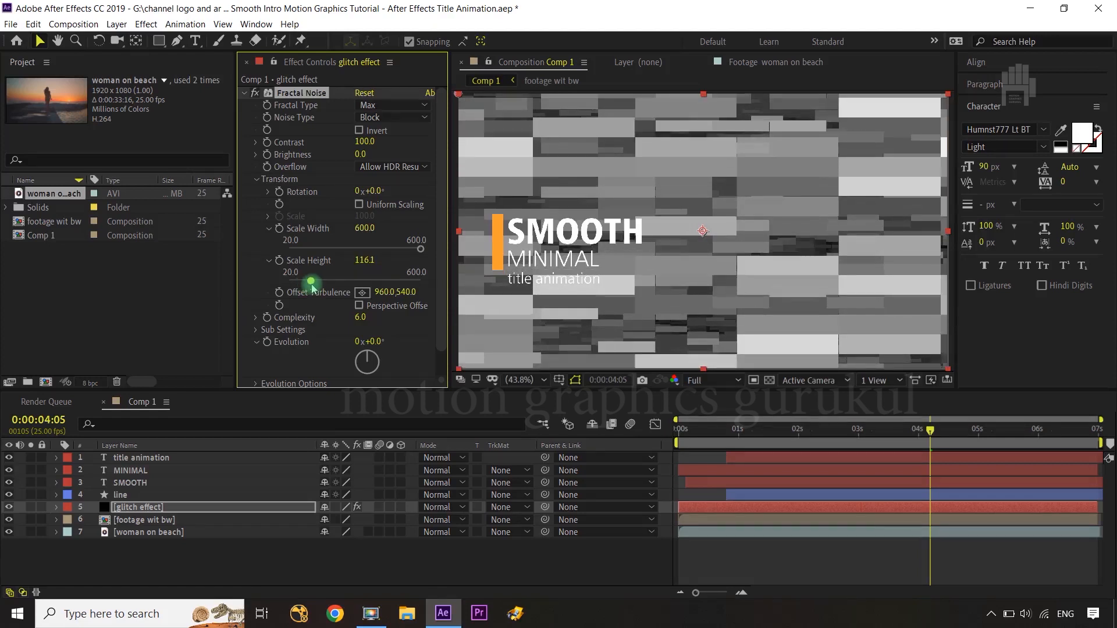
pyautogui.moveTo(363, 141); pyautogui.dragTo(433, 141)
pyautogui.moveTo(357, 156); pyautogui.dragTo(293, 162)
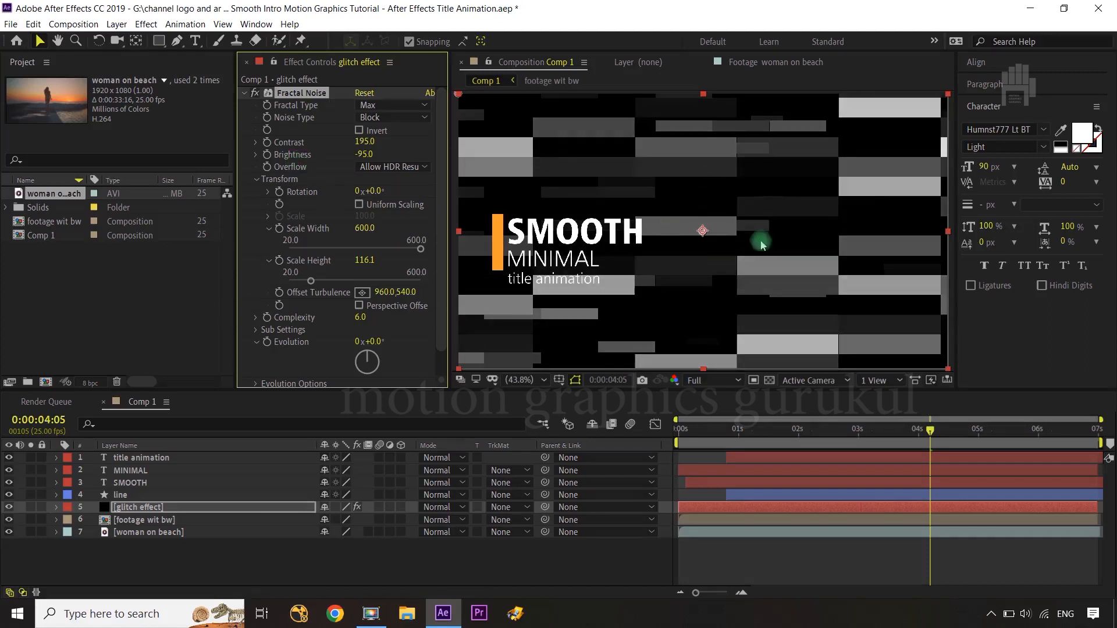
# Add the expression time*400 to the Fractal Noise Evolution on the glitch effect layer, check the motion and collapse the layer's properties.
pyautogui.keyDown('alt'); pyautogui.click(268, 343); pyautogui.keyUp('alt')
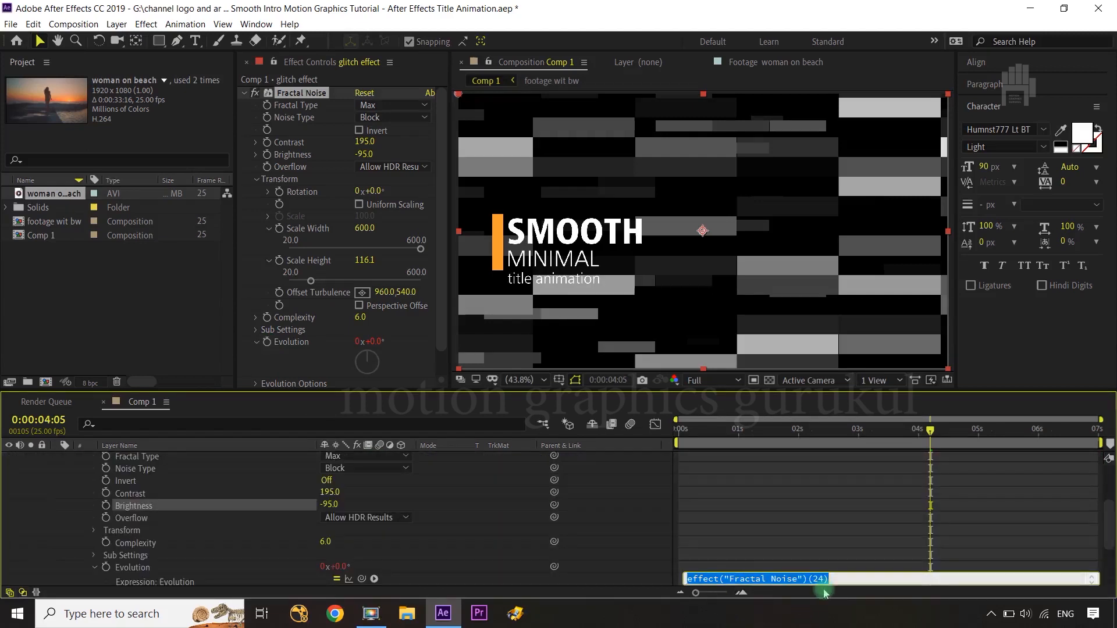
pyautogui.write('time')
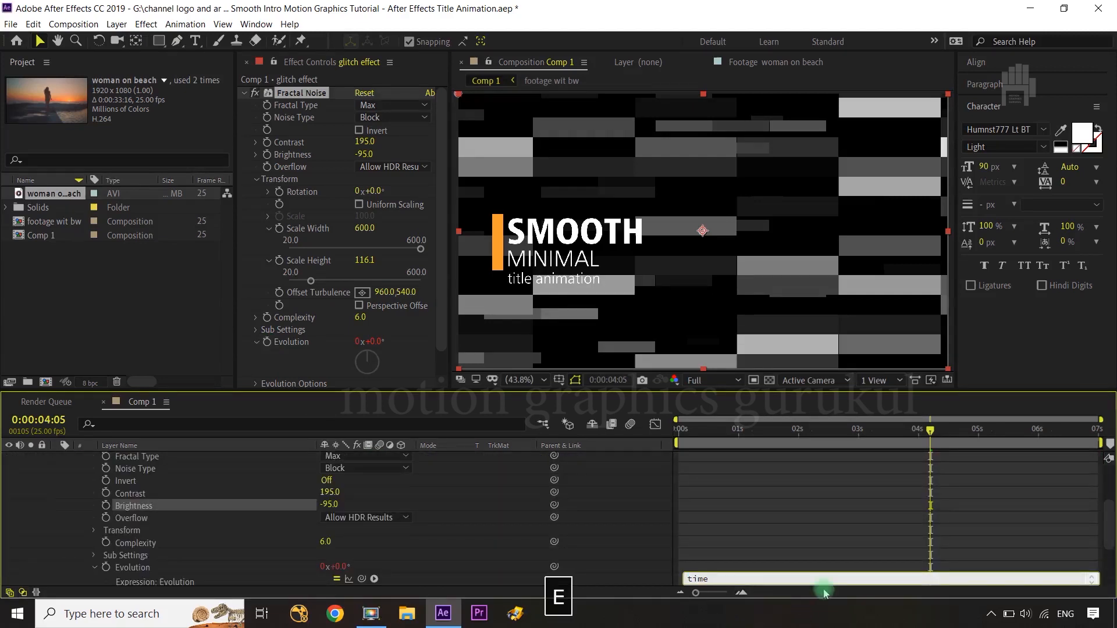
pyautogui.write('*400')
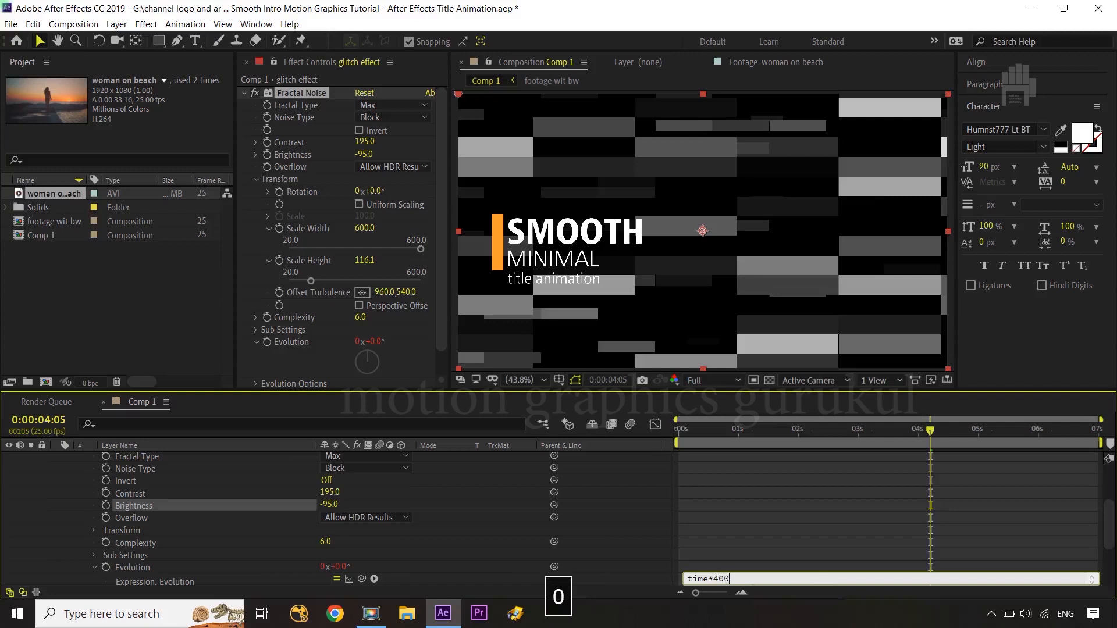
pyautogui.click(630, 517)
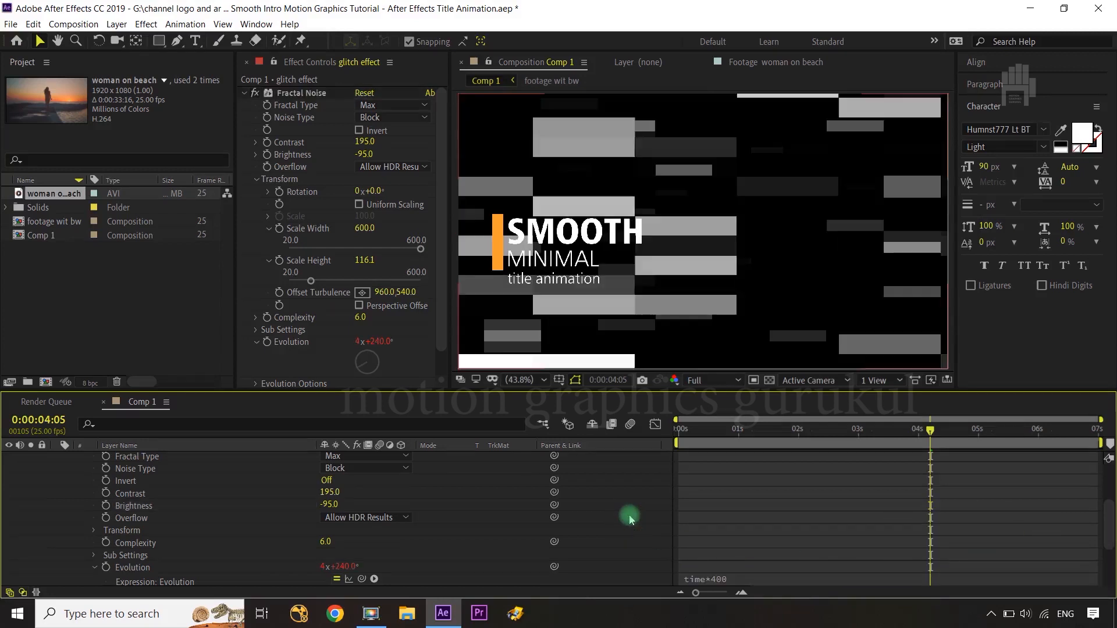
pyautogui.moveTo(931, 443); pyautogui.dragTo(981, 454)
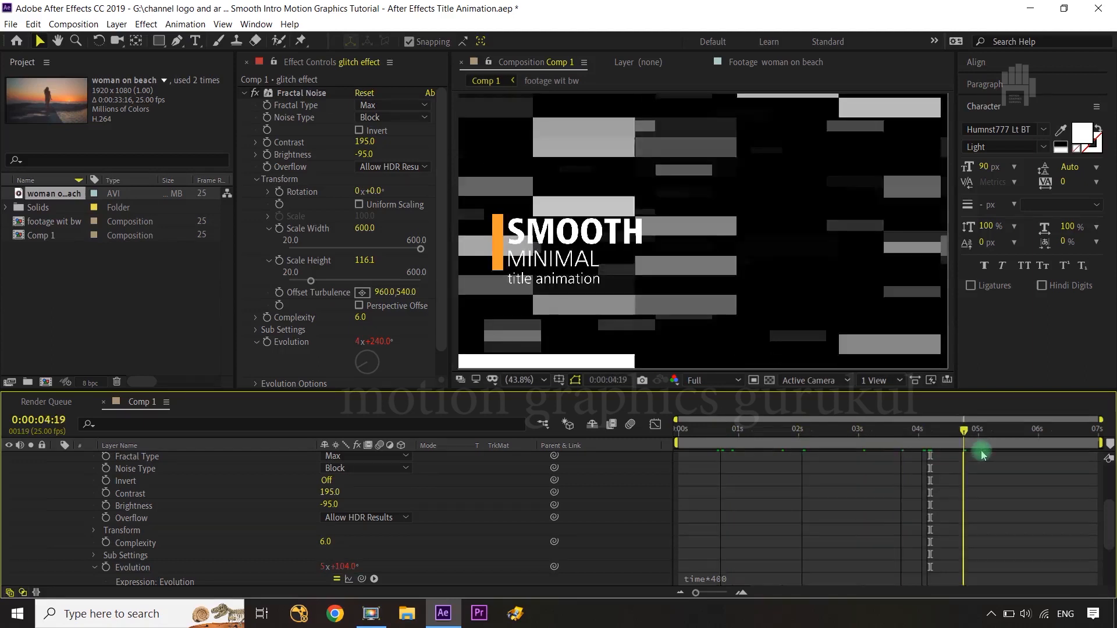
pyautogui.scroll(3, 57, 487)
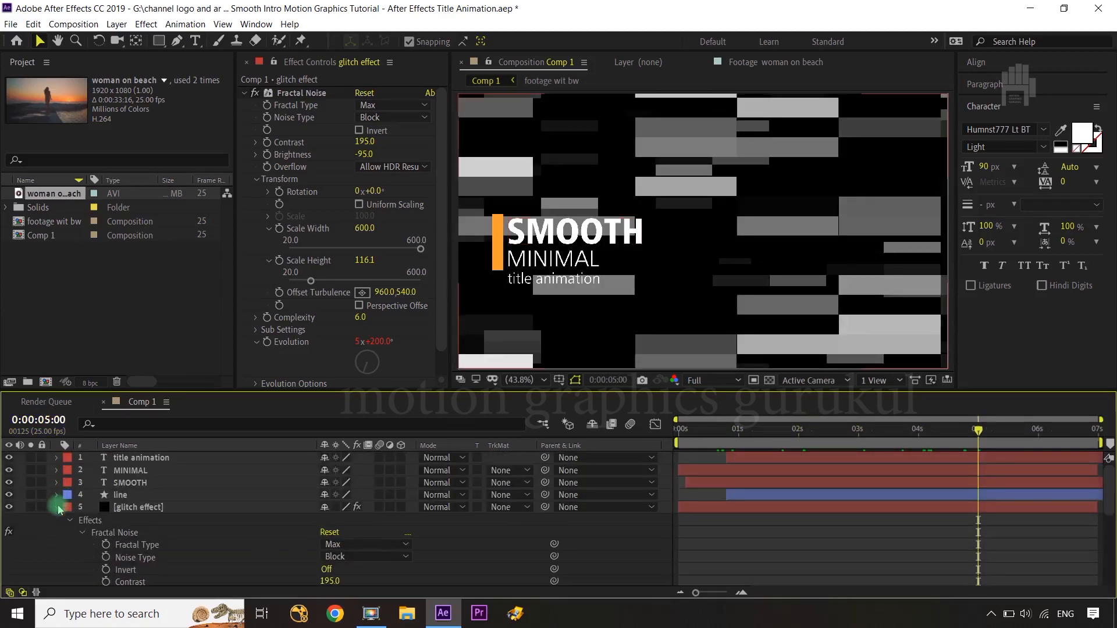
pyautogui.click(56, 507)
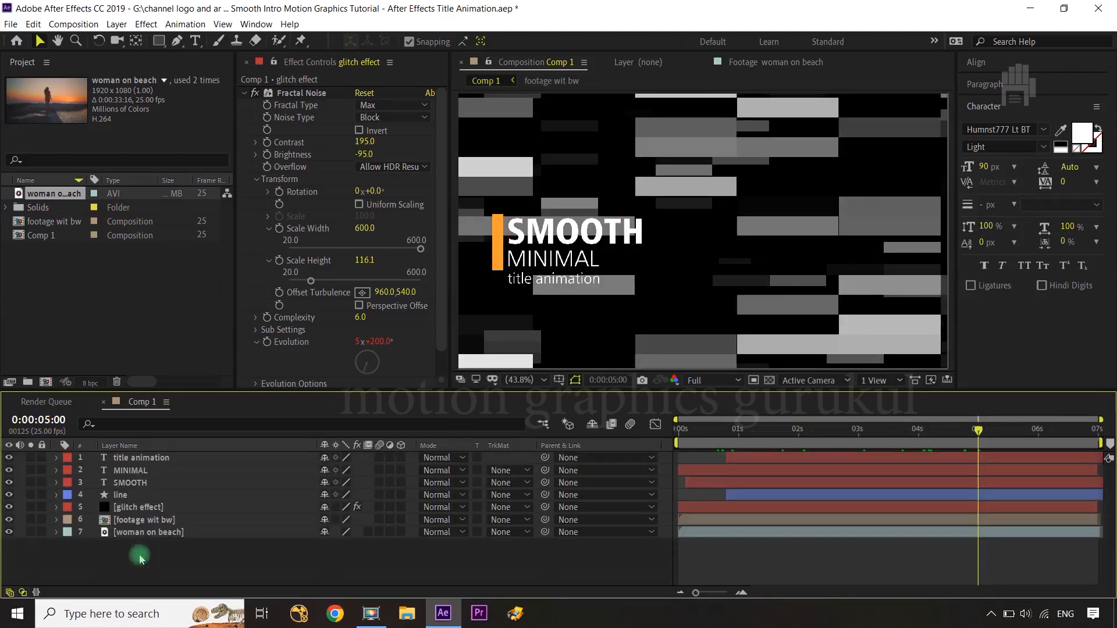
# Hide the glitch effect layer and apply the Displacement Map effect to the footage wit bw layer.
pyautogui.click(163, 525)
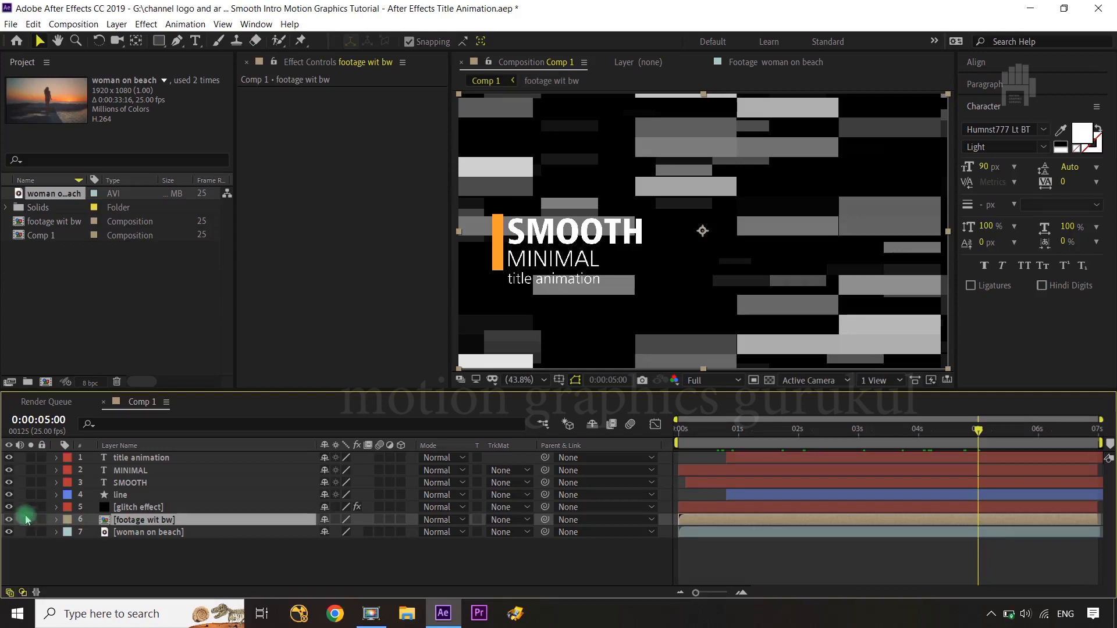
pyautogui.click(8, 508)
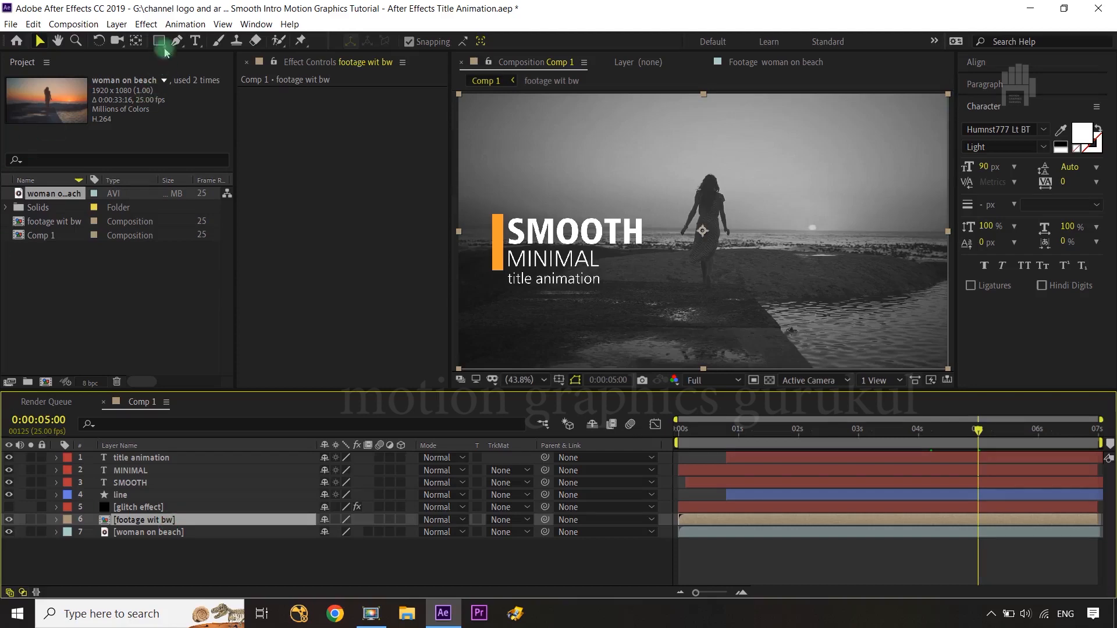
pyautogui.click(155, 26)
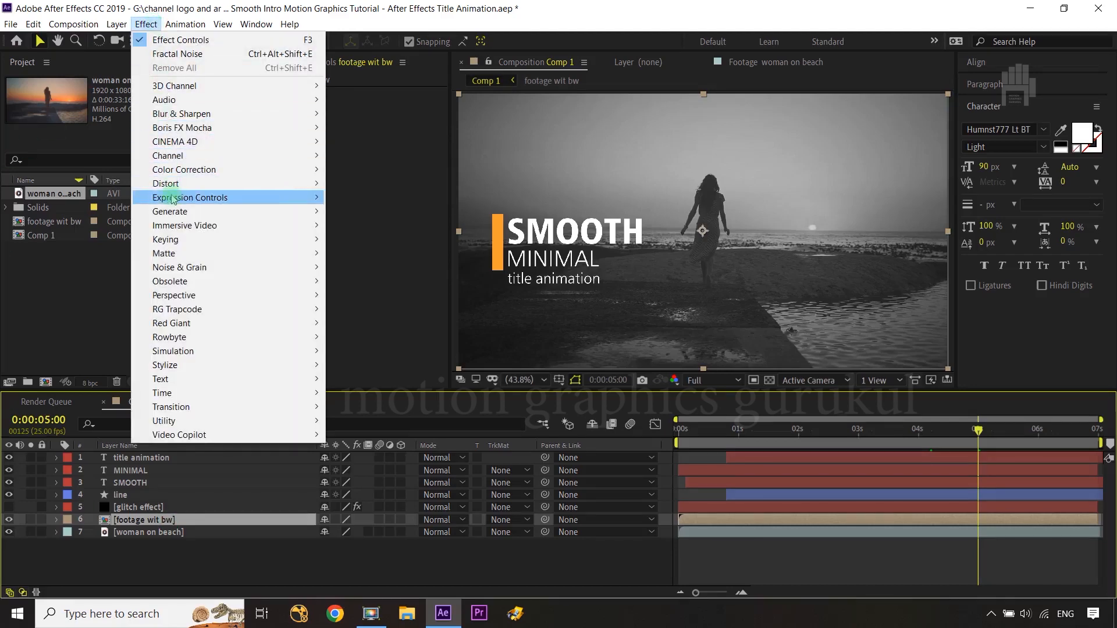
pyautogui.moveTo(302, 184)
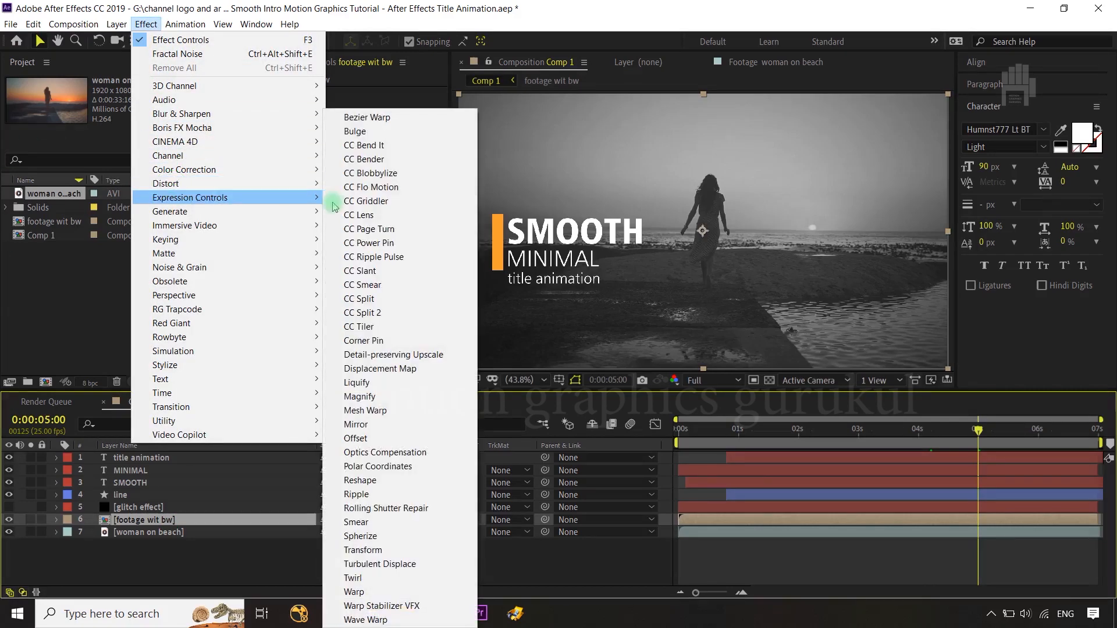
pyautogui.click(375, 369)
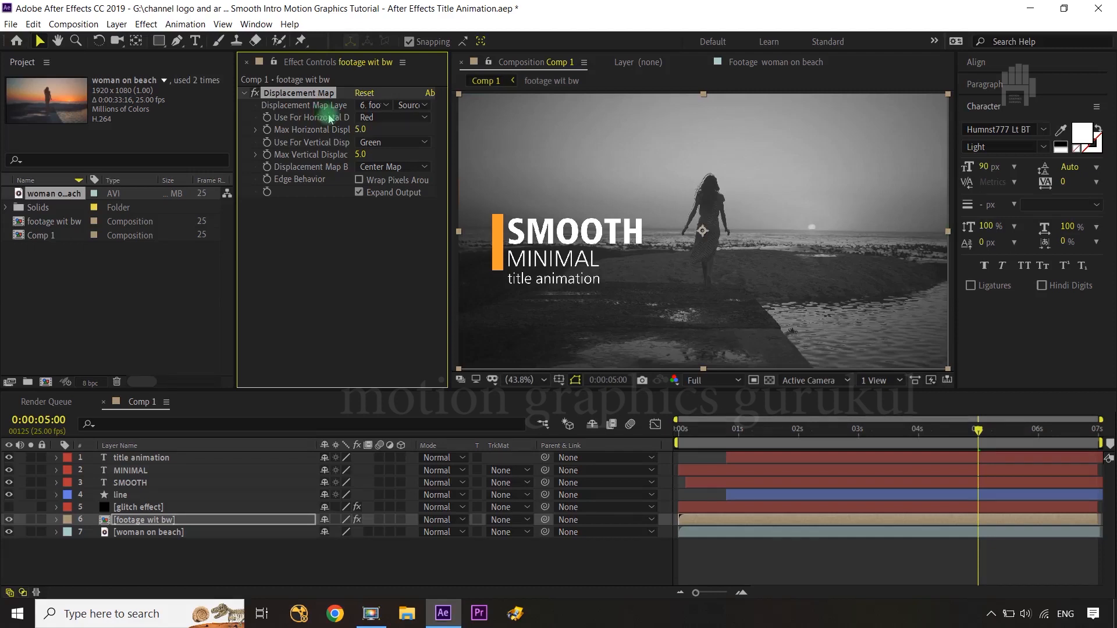
# Set the Displacement Map Layer to glitch effect, using its Effects & Masks as the source.
pyautogui.click(372, 106)
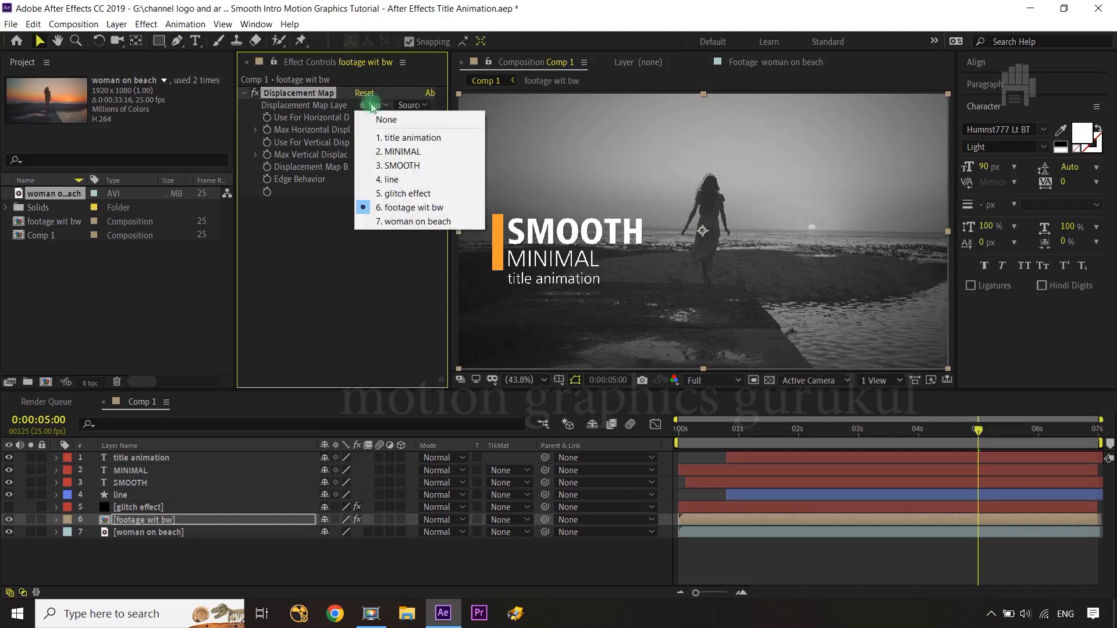
pyautogui.click(409, 193)
pyautogui.click(416, 105)
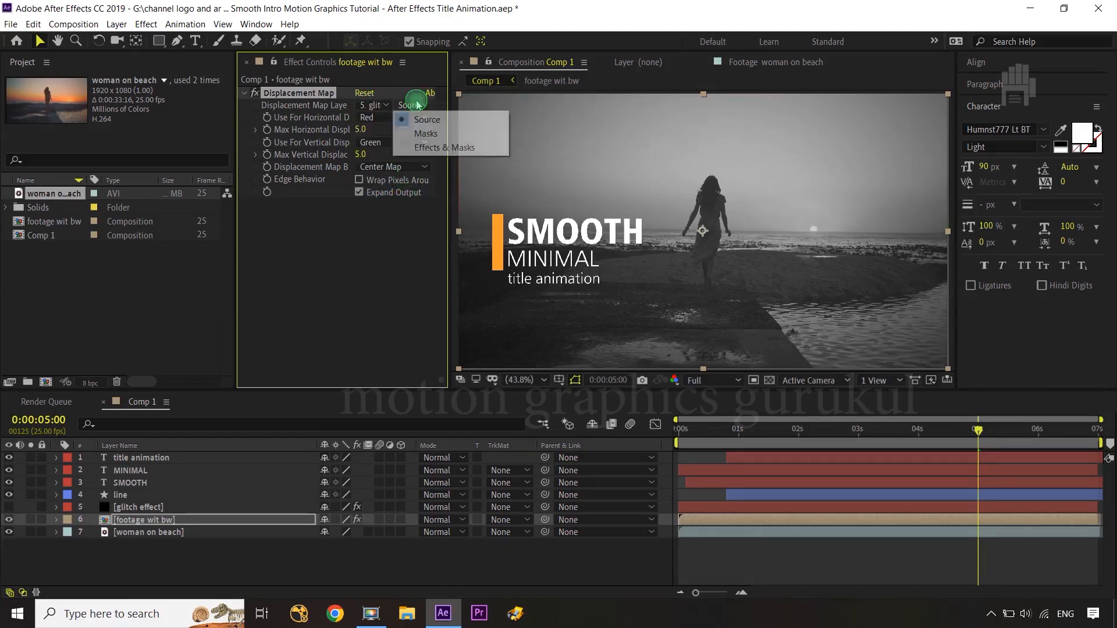
pyautogui.click(426, 149)
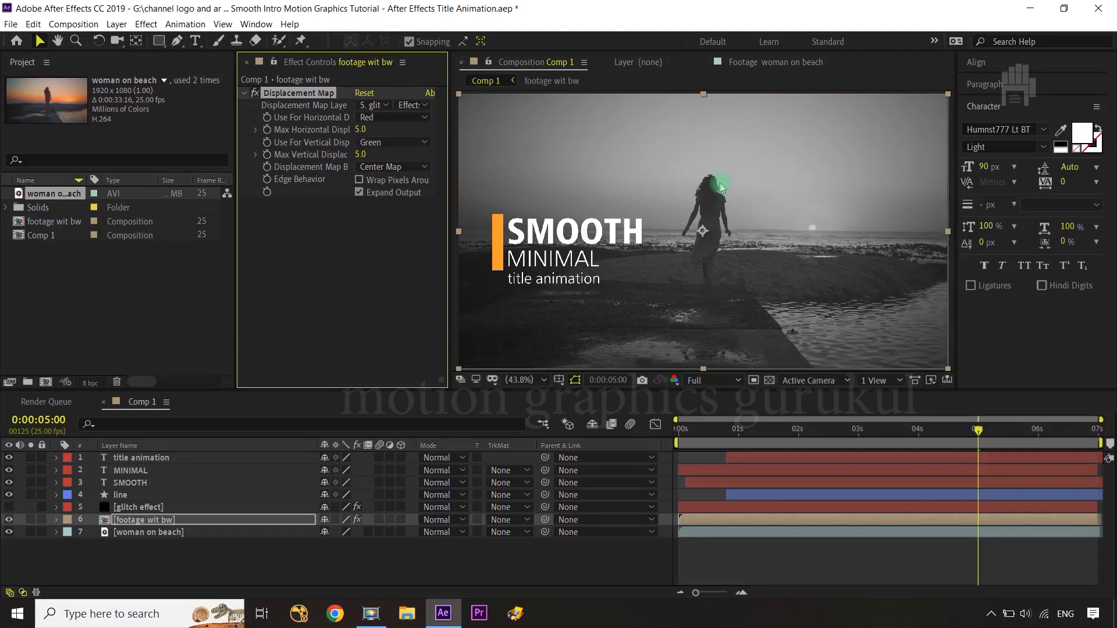
# Set the Displacement Map's Max Horizontal Displacement to 35 and Max Vertical Displacement to 25.
pyautogui.click(361, 129)
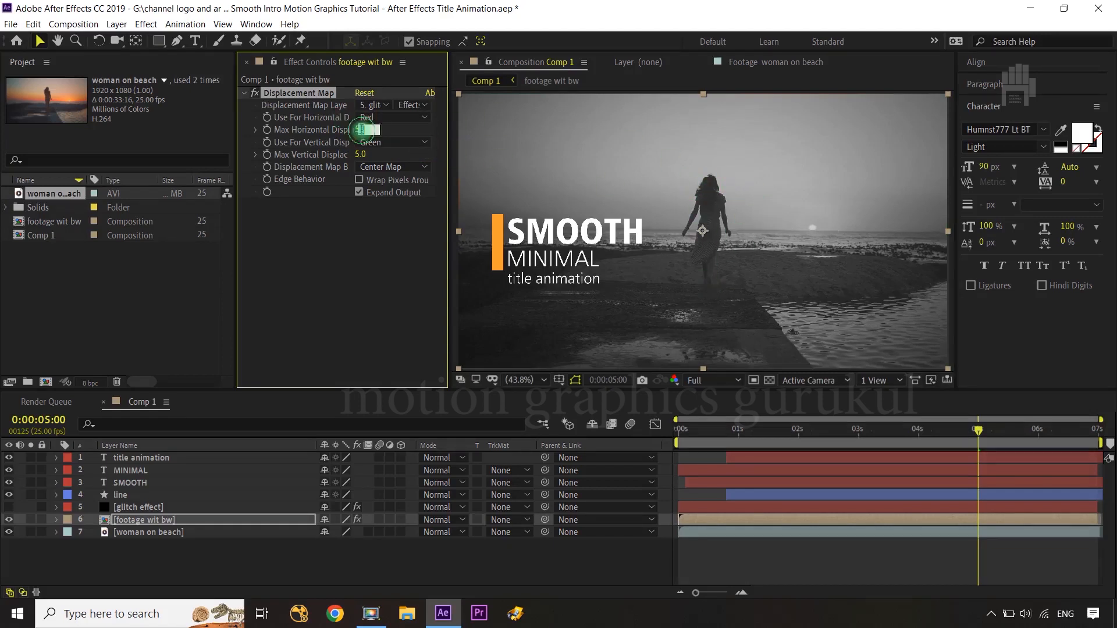
pyautogui.write('2')
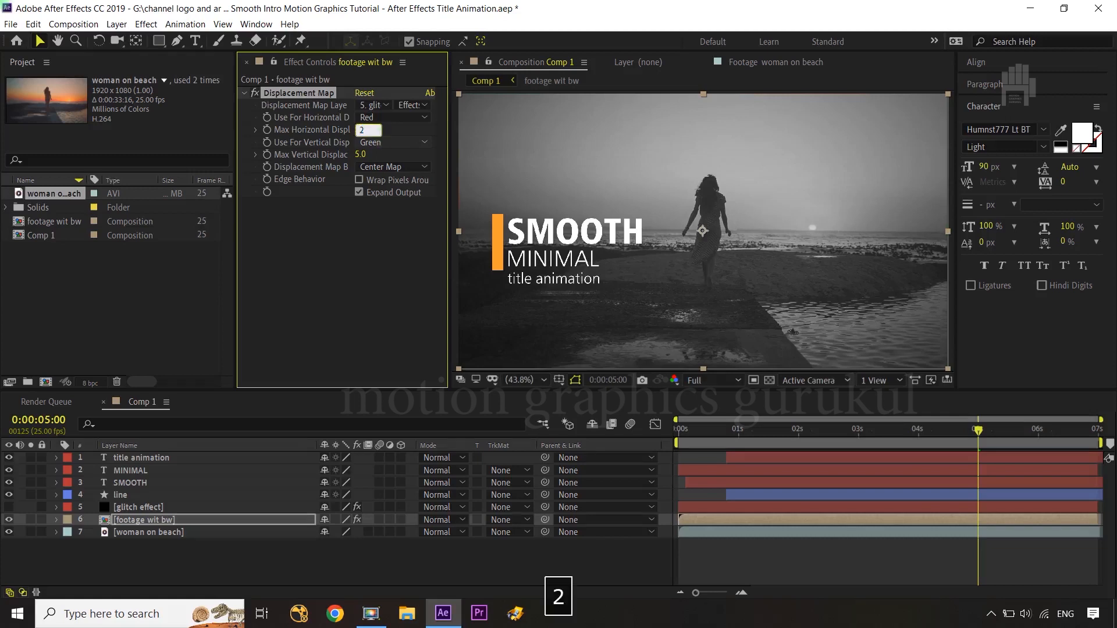
pyautogui.write('0')
pyautogui.press('BackSpace')
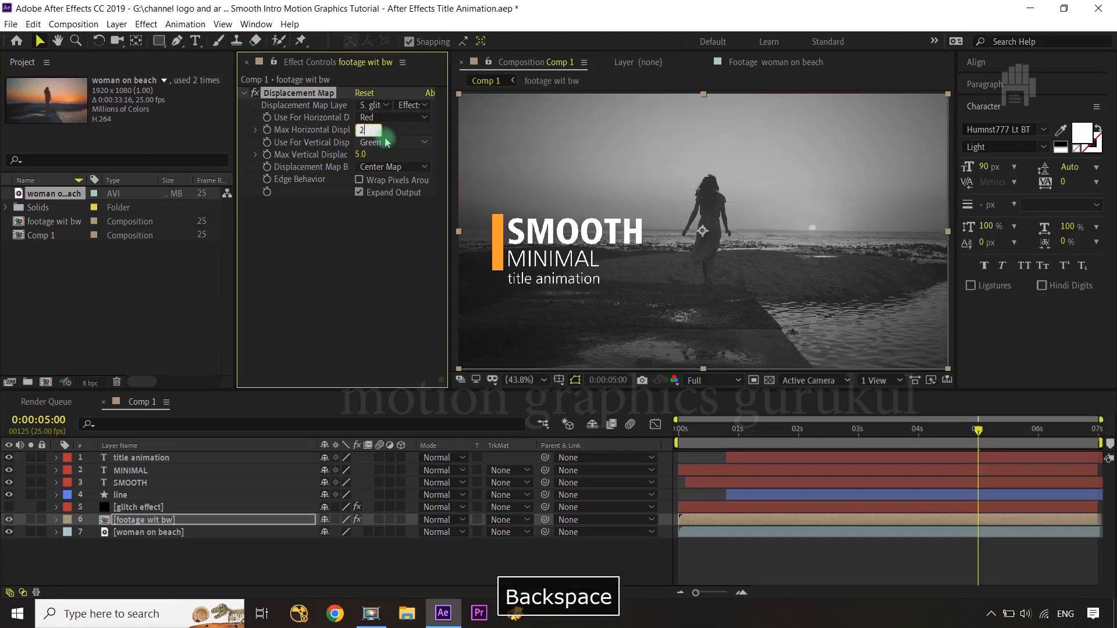
pyautogui.write('3')
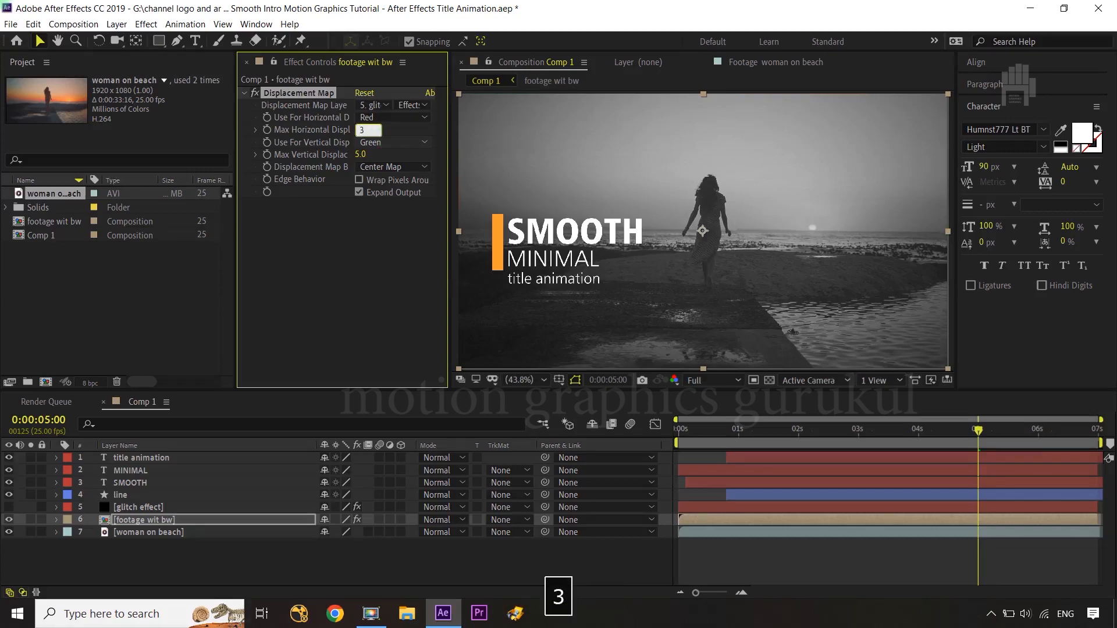
pyautogui.write('5')
pyautogui.press('Return')
pyautogui.click(364, 155)
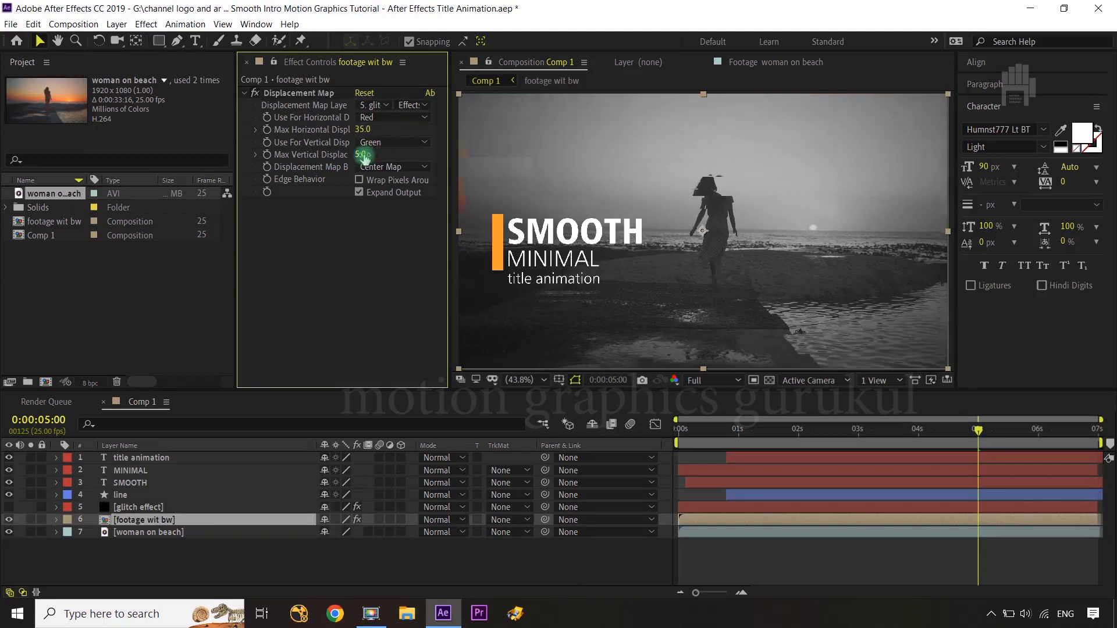
pyautogui.write('25')
pyautogui.click(371, 256)
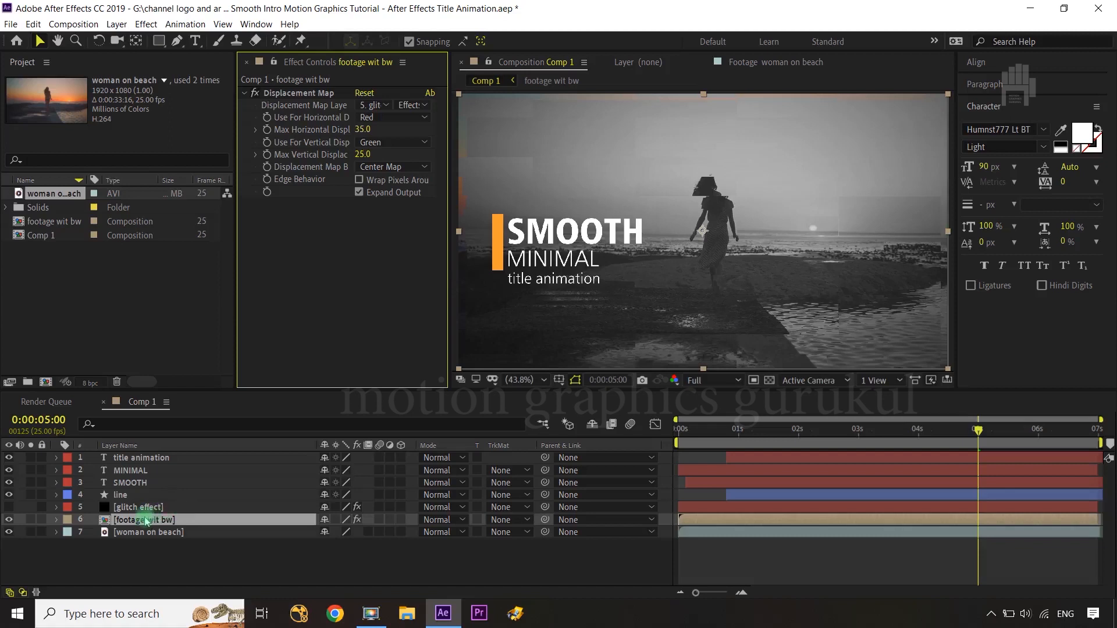
# Set the footage wit bw layer's track matte to Luma Inverted Matte "[glitch effect]" and scrub through the timeline to check the glitch.
pyautogui.click(514, 519)
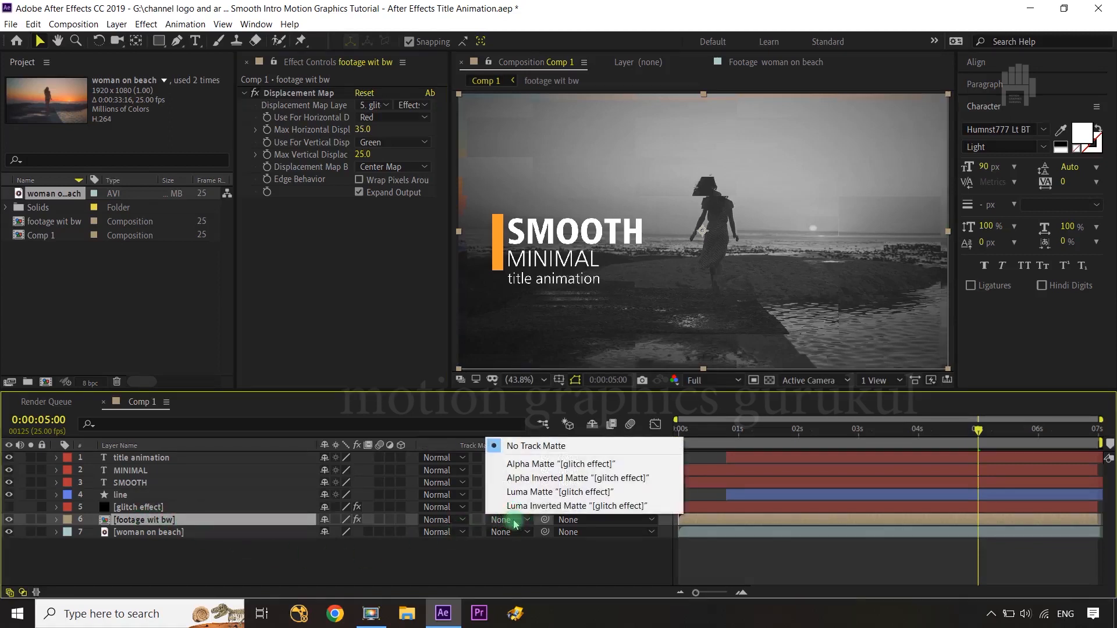
pyautogui.click(548, 506)
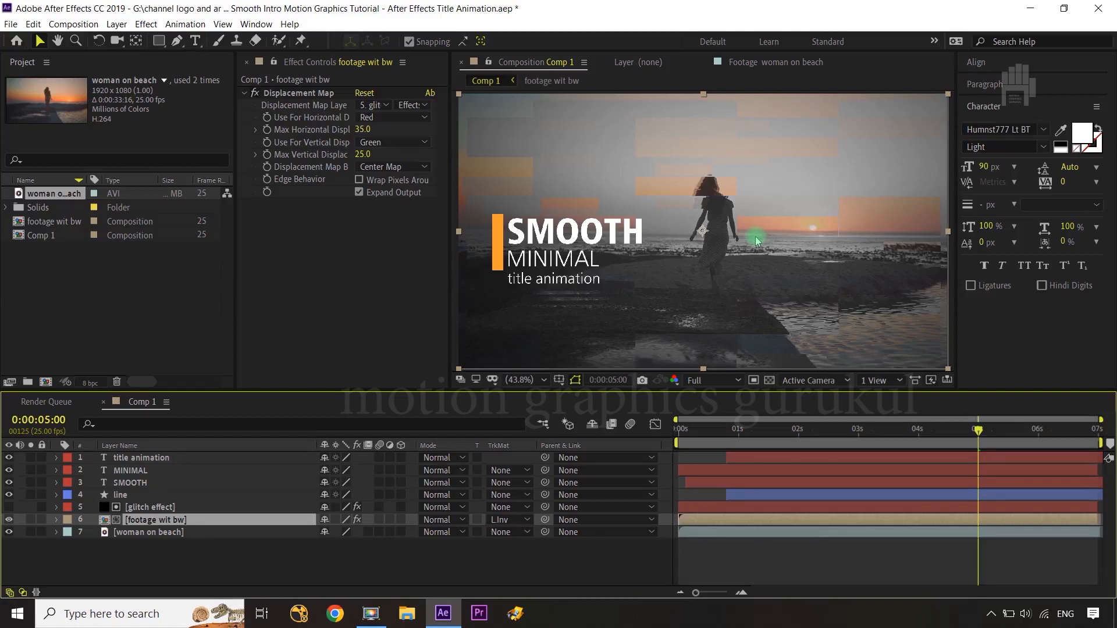
pyautogui.moveTo(977, 431); pyautogui.dragTo(748, 447)
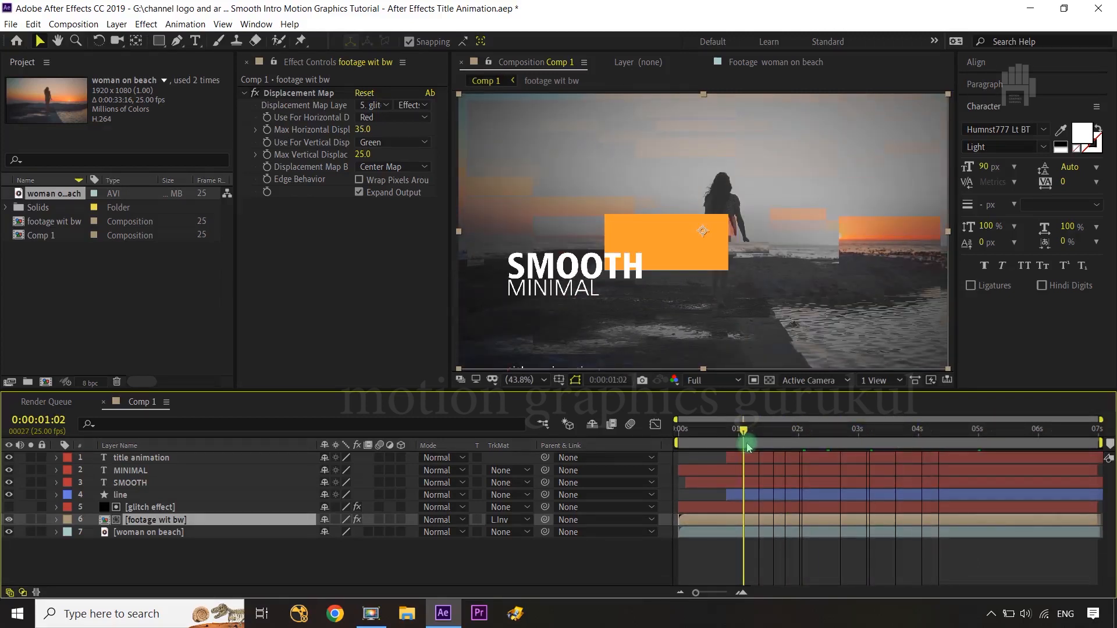
pyautogui.moveTo(752, 449); pyautogui.dragTo(846, 452)
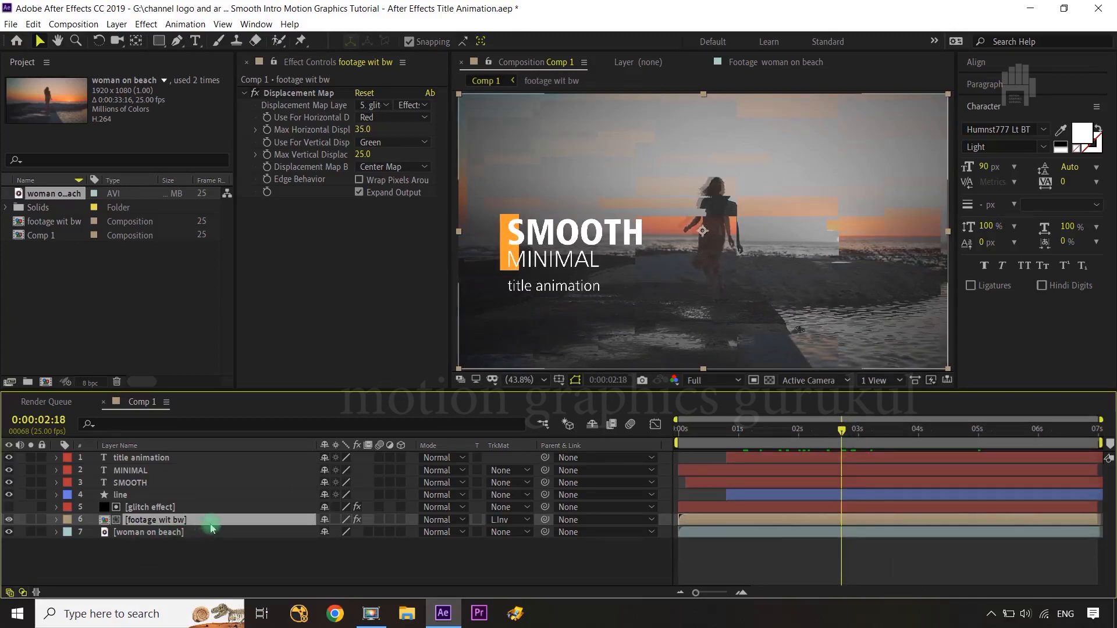
# Keyframe the footage wit bw layer's Opacity from 100% at 0:00:02:18 to 0% at 0:00:03:13.
pyautogui.press('t')
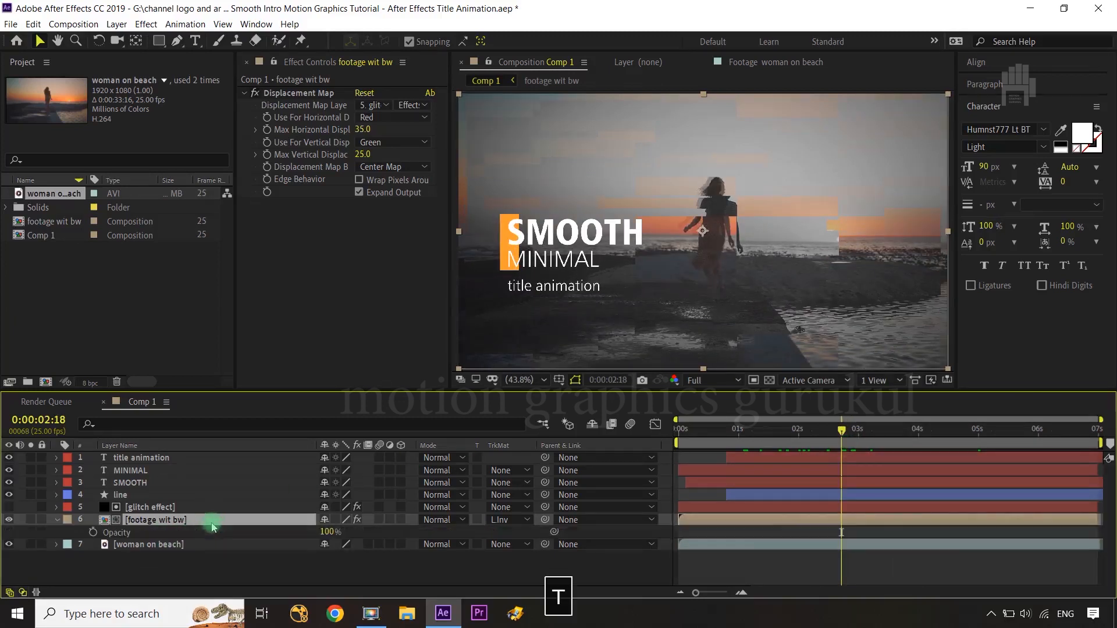
pyautogui.click(93, 532)
pyautogui.moveTo(842, 431); pyautogui.dragTo(852, 440)
pyautogui.hotkey('shift', 'pagedown')
pyautogui.hotkey('shift', 'pagedown')
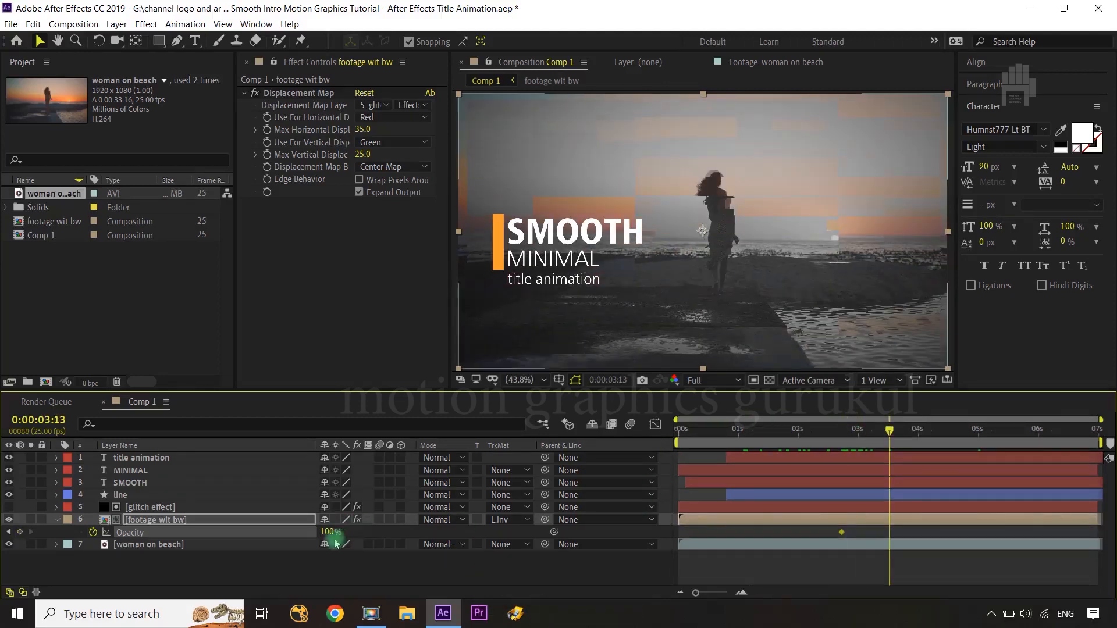
pyautogui.moveTo(329, 536); pyautogui.dragTo(232, 536)
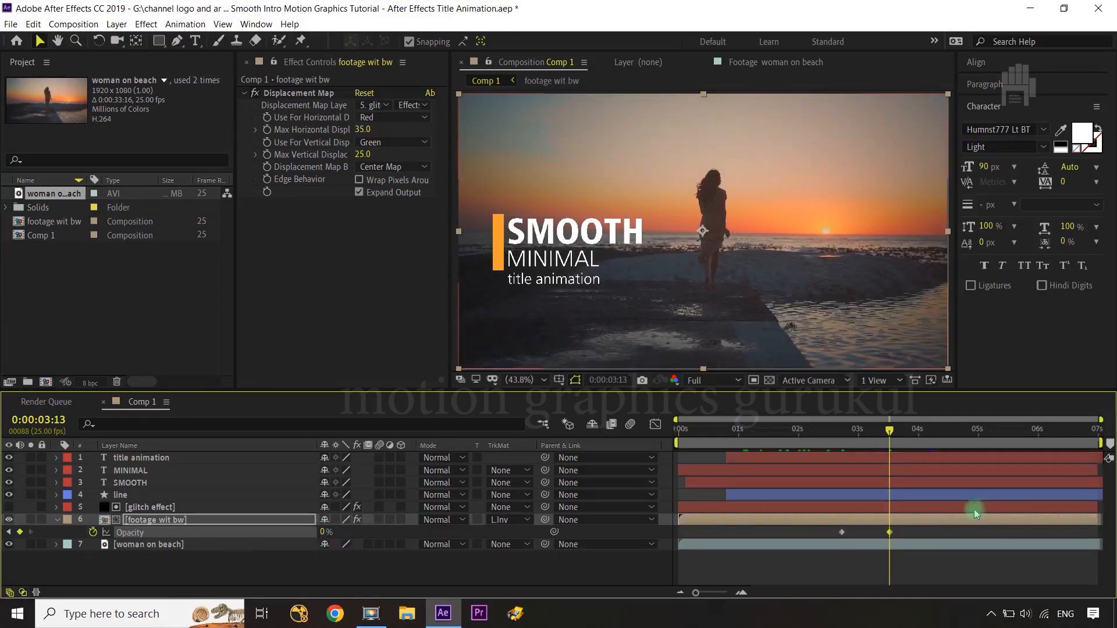
# Shift the title animation, MINIMAL, SMOOTH and line layers together so MINIMAL starts at the first Opacity keyframe, and return to 0:00:00:00.
pyautogui.click(175, 496)
pyautogui.keyDown('shift'); pyautogui.click(177, 459); pyautogui.keyUp('shift')
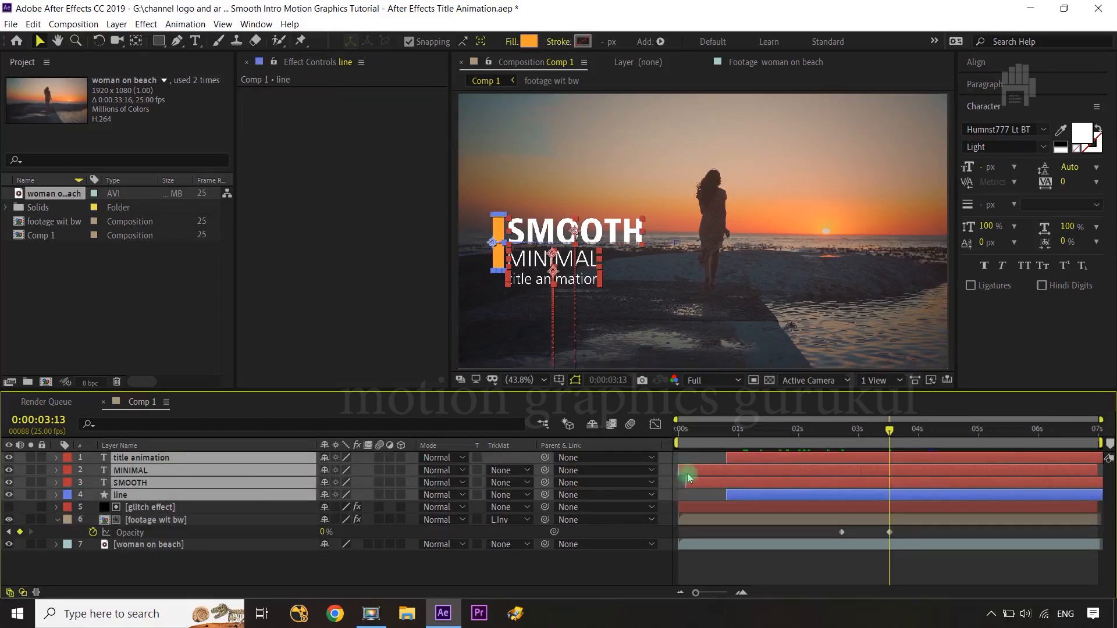
pyautogui.moveTo(694, 476); pyautogui.dragTo(851, 481)
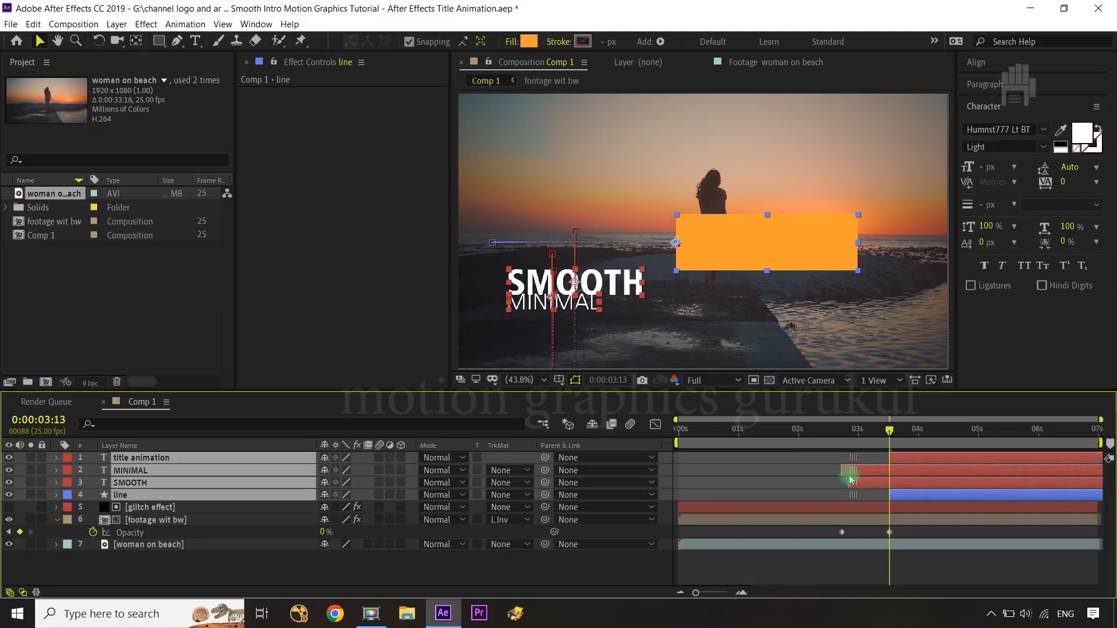
pyautogui.moveTo(890, 434); pyautogui.dragTo(669, 437)
pyautogui.click(617, 560)
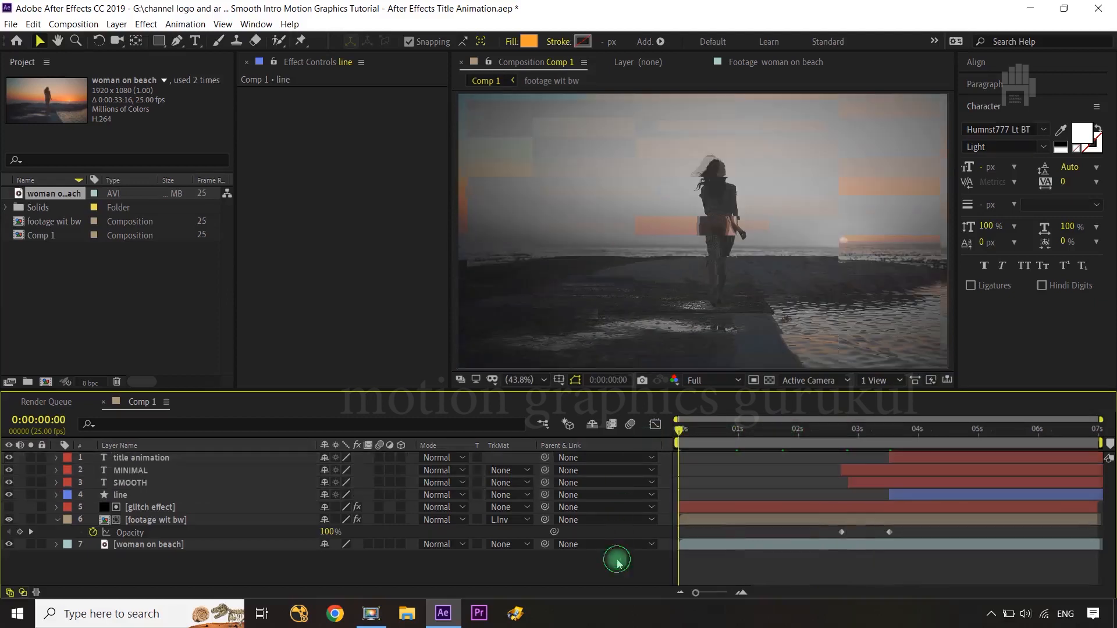